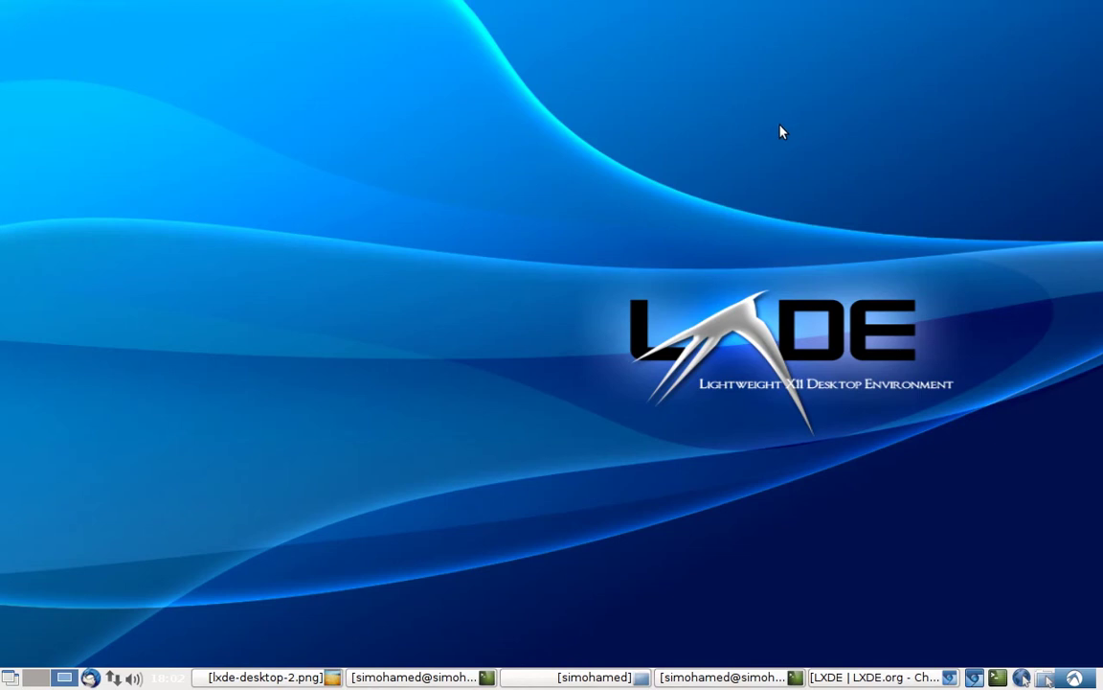
Step: View the sample LXDE desktop screenshots in full screen, including lxde-desktop-2.png and menu.jpg, and close the image viewer
click(278, 677)
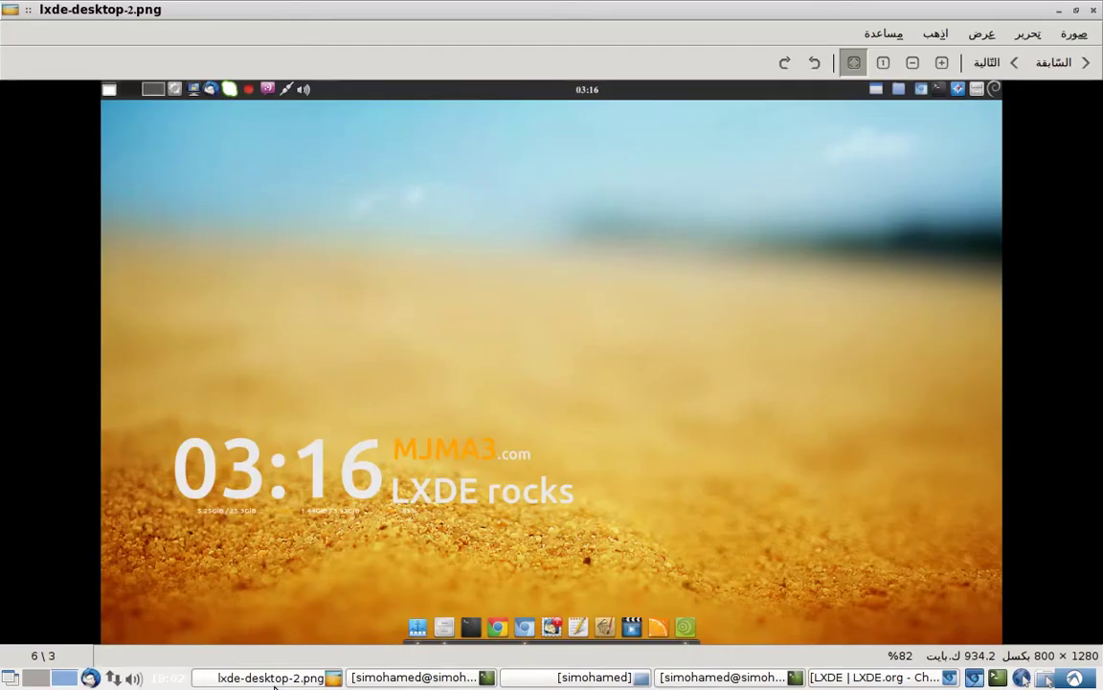
double_click(436, 405)
key(Right)
key(Right)
key(Right)
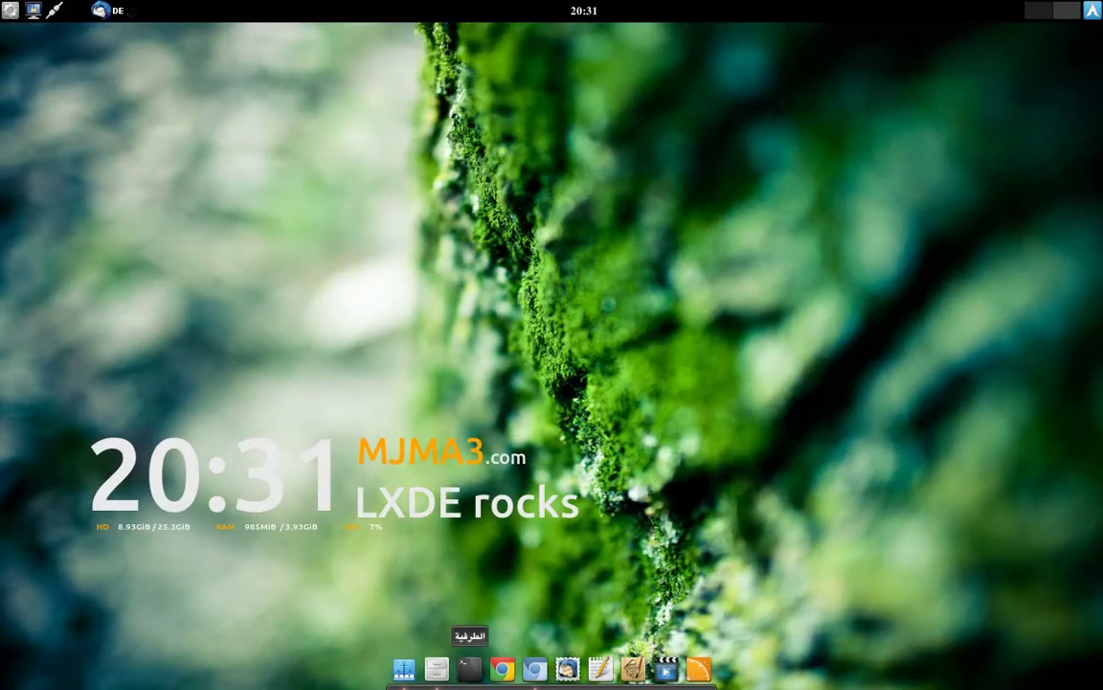
key(Left)
key(Left)
double_click(436, 405)
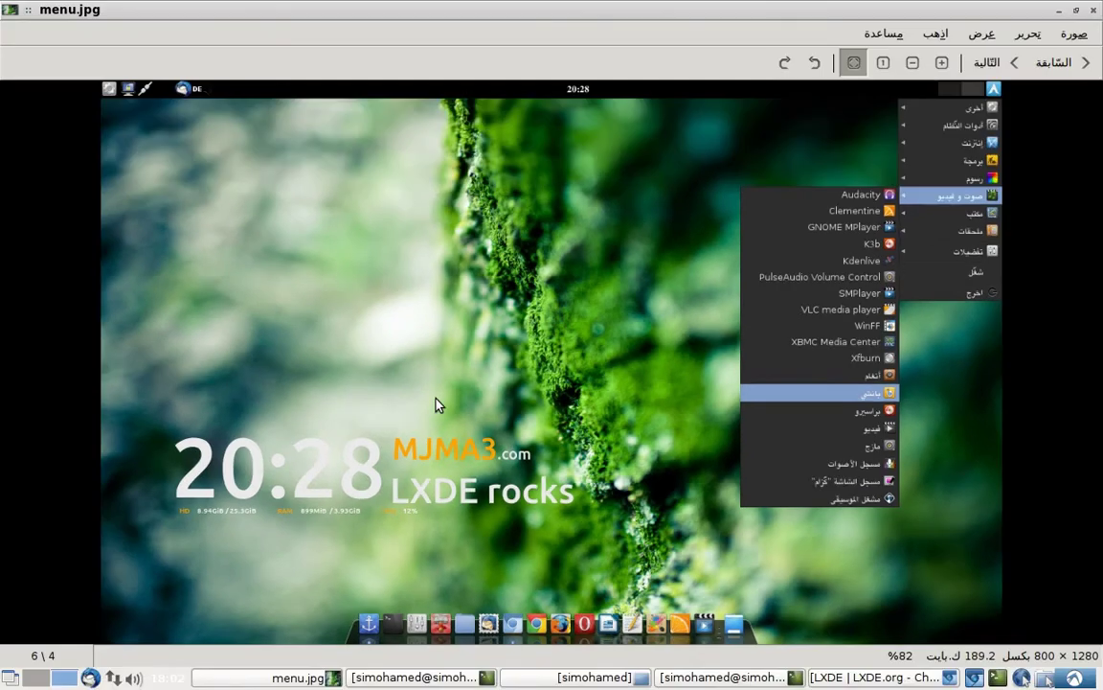
click(1095, 10)
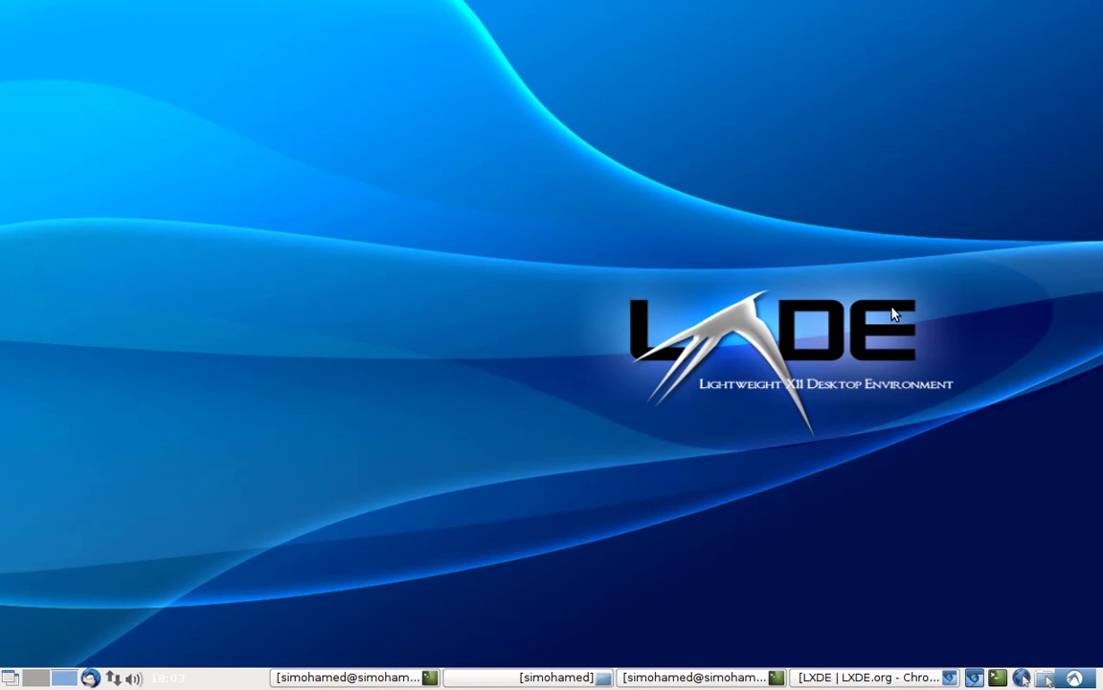
Step: Switch to the browser and examine the CPU, RAM and speed entries in the LXDE.org system requirements table
key(alt+Tab)
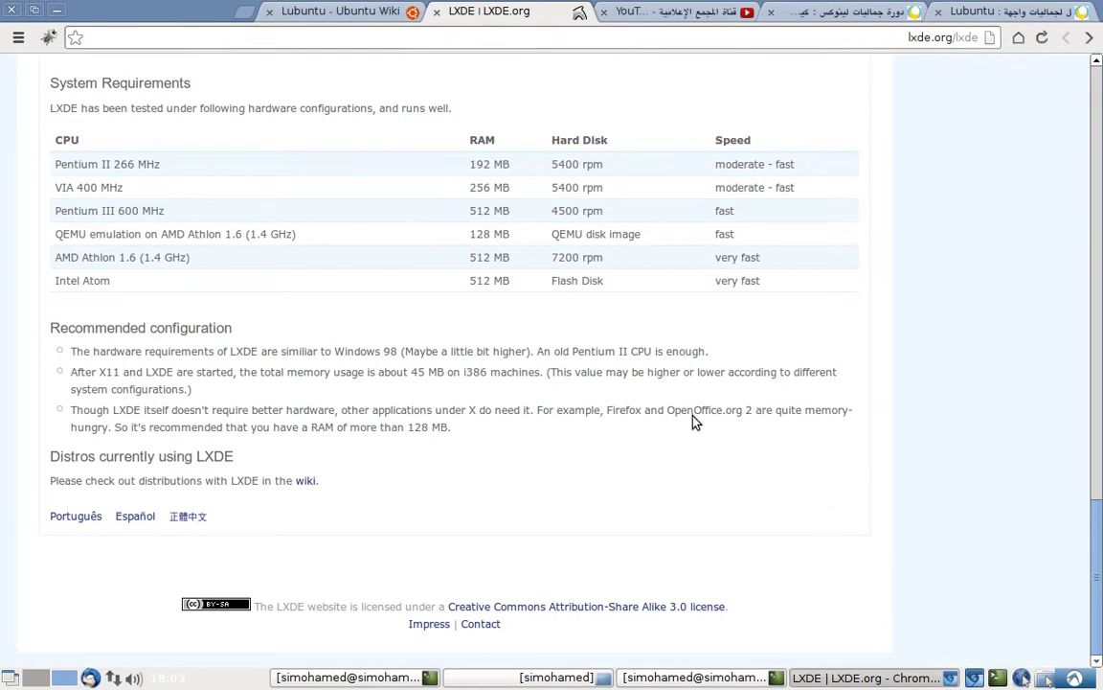
drag(161, 166, 67, 165)
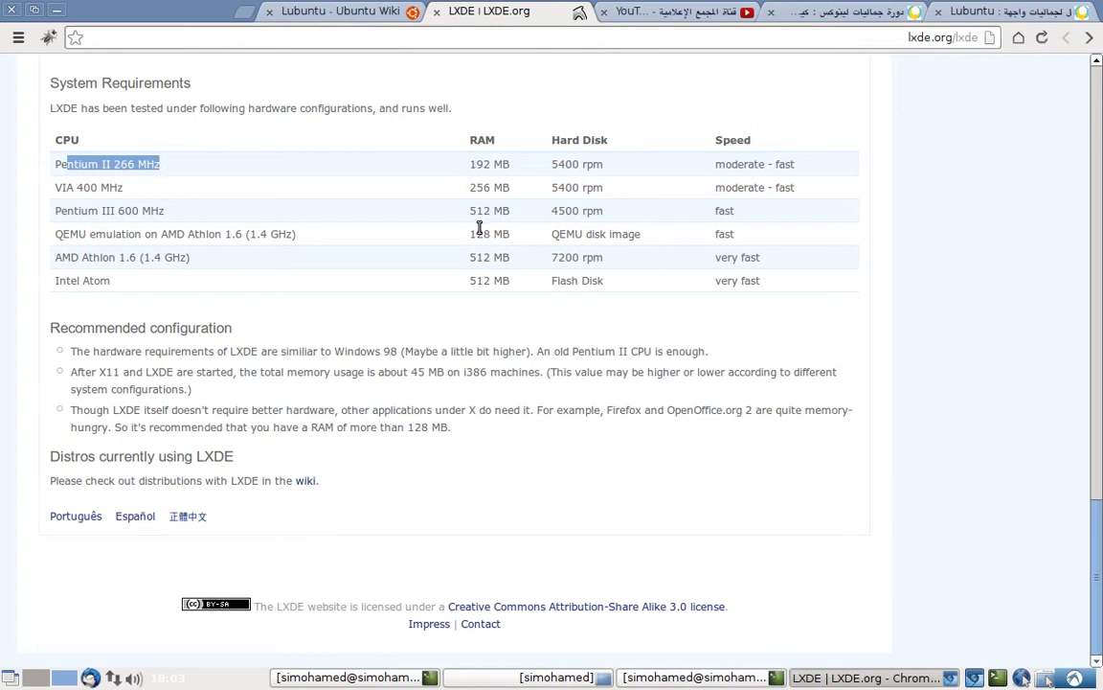
drag(470, 216, 516, 211)
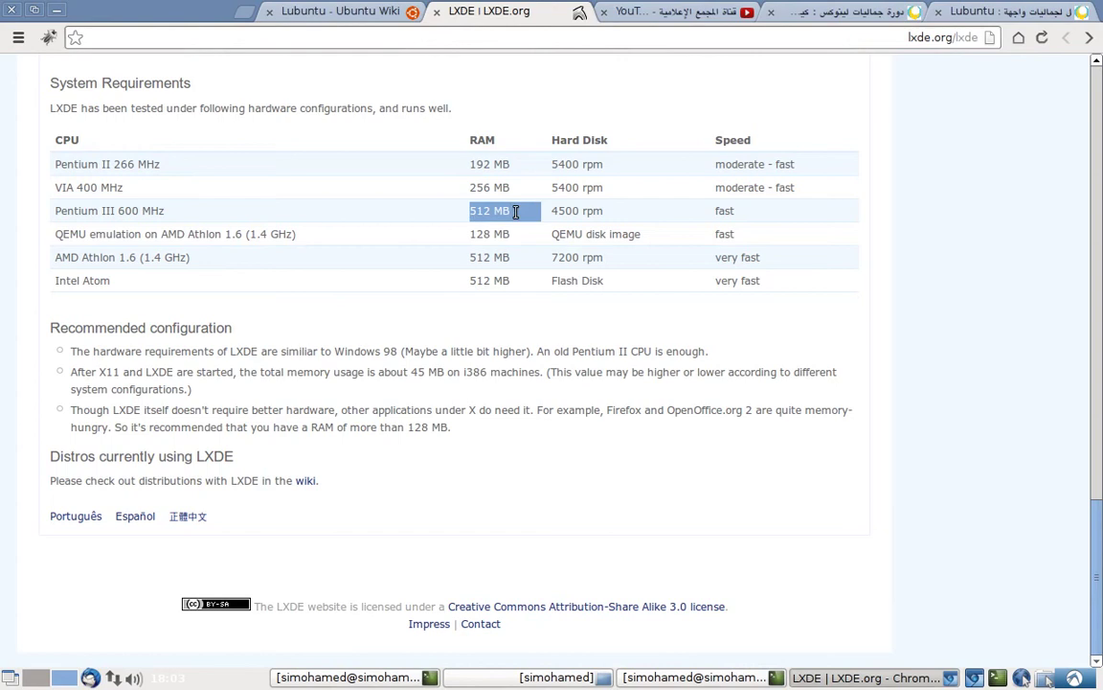
drag(118, 212, 174, 212)
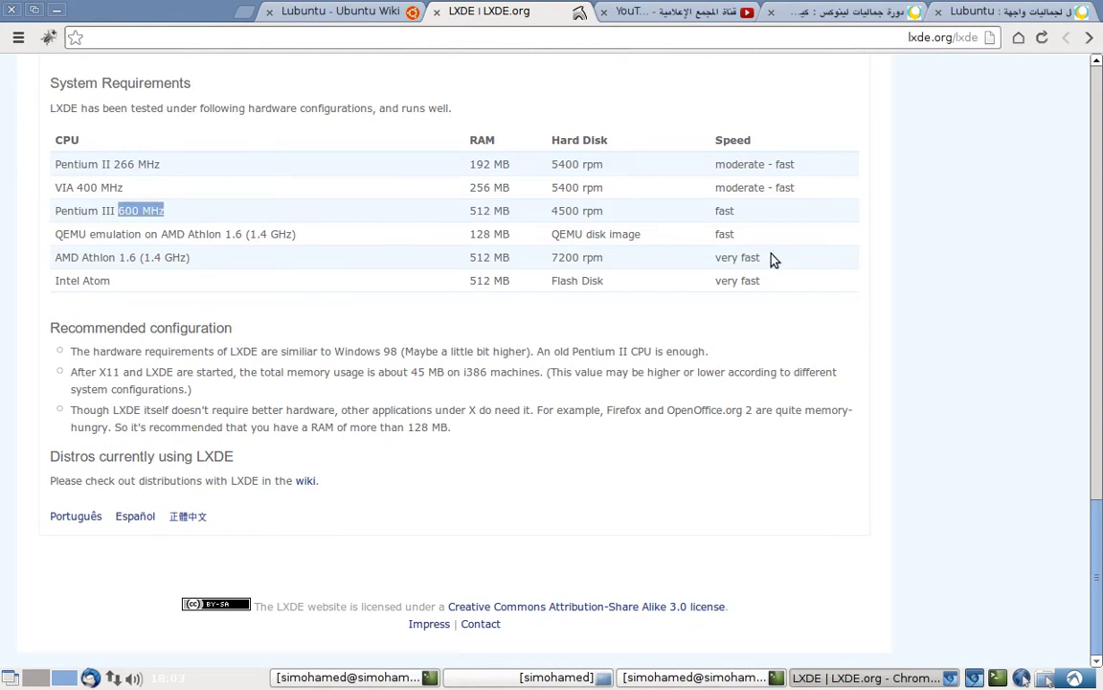
drag(742, 215, 652, 197)
click(704, 217)
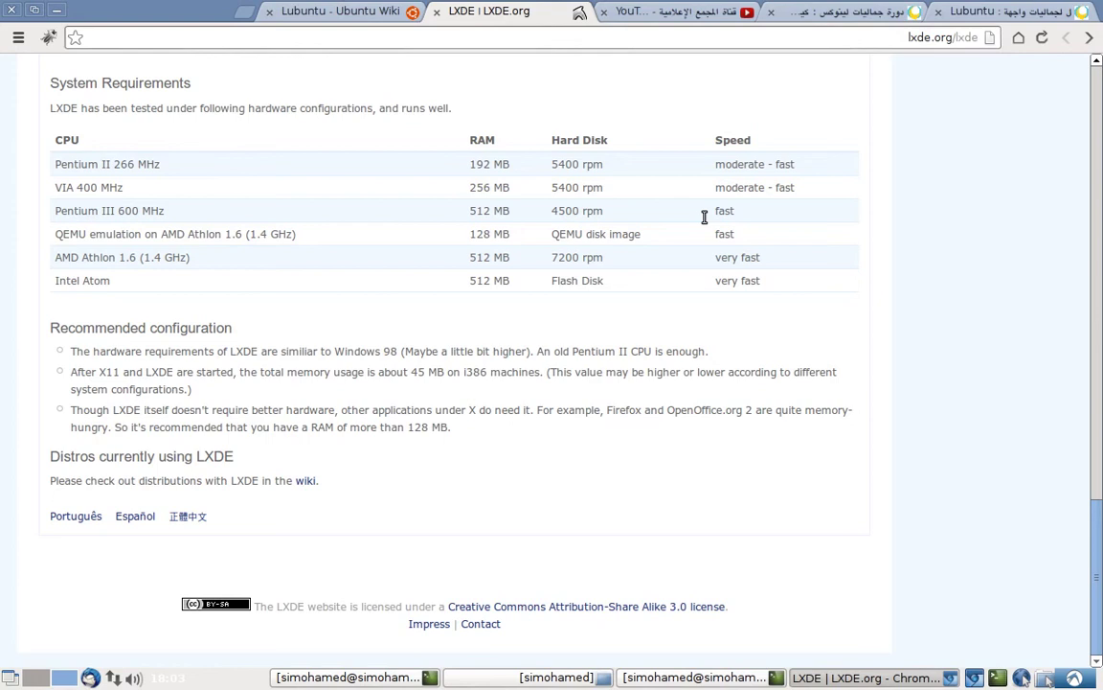
Step: Review the lxde package install command in the LXDE eyecandy article and the system requirements on the Lubuntu wiki
click(1045, 13)
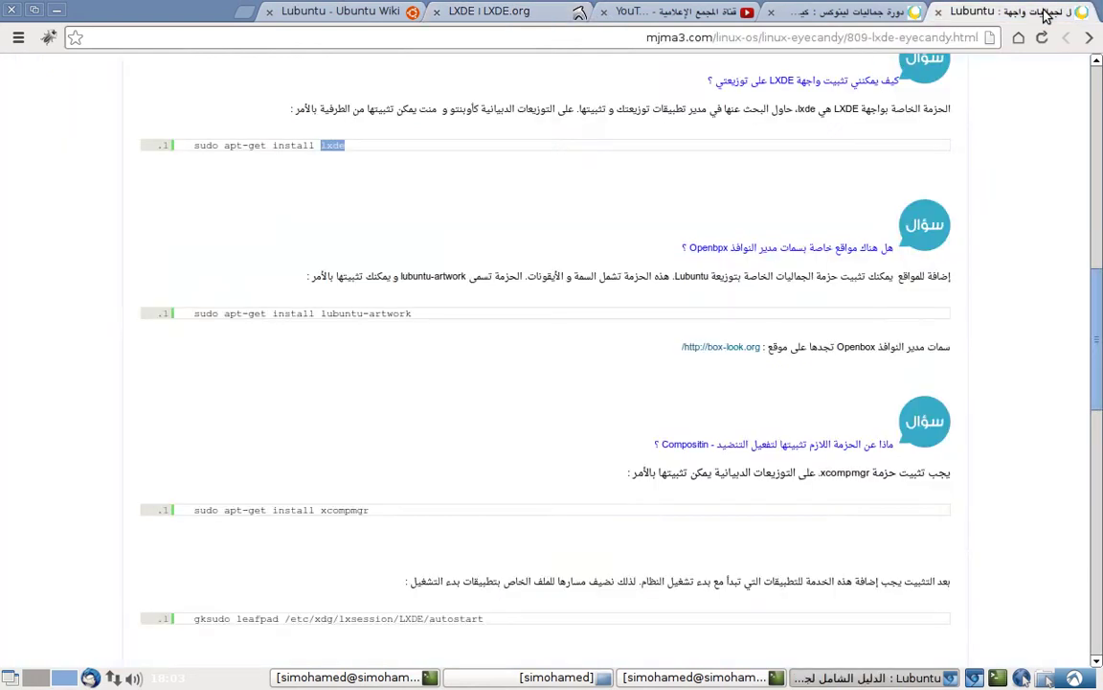
click(372, 180)
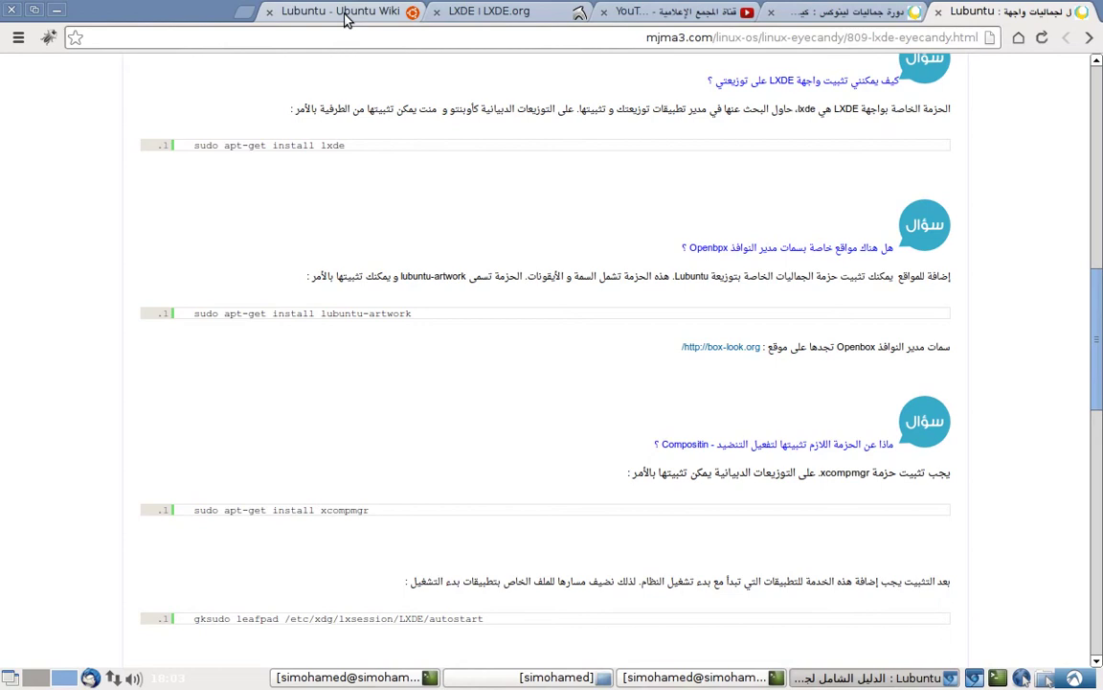
drag(321, 145, 337, 144)
click(325, 12)
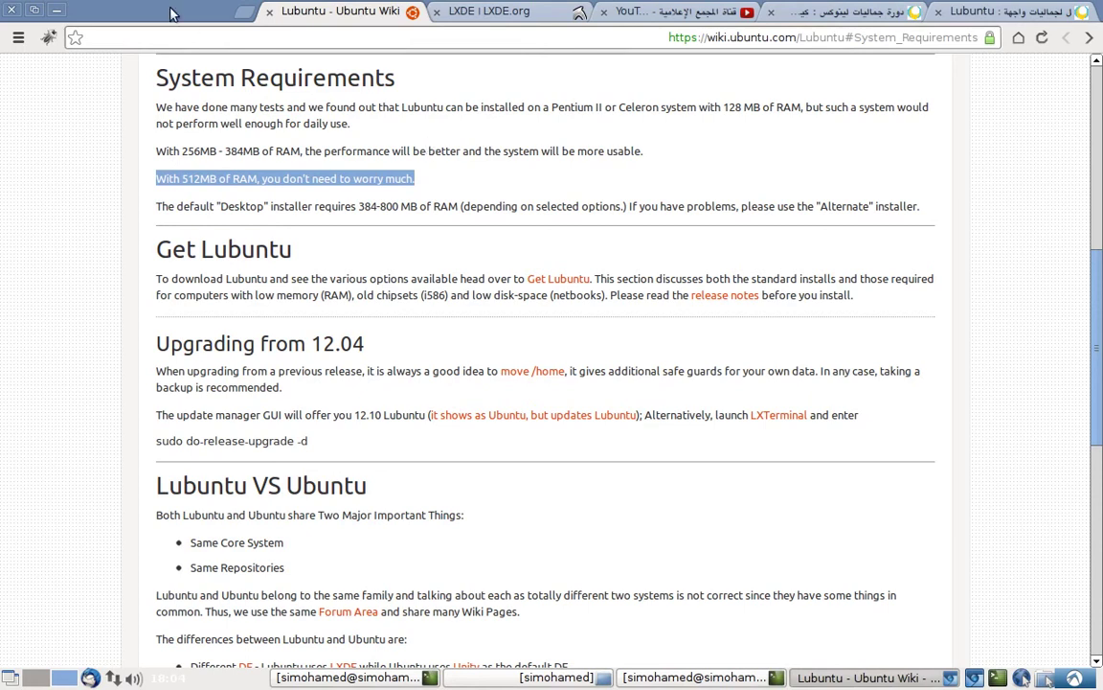
click(56, 10)
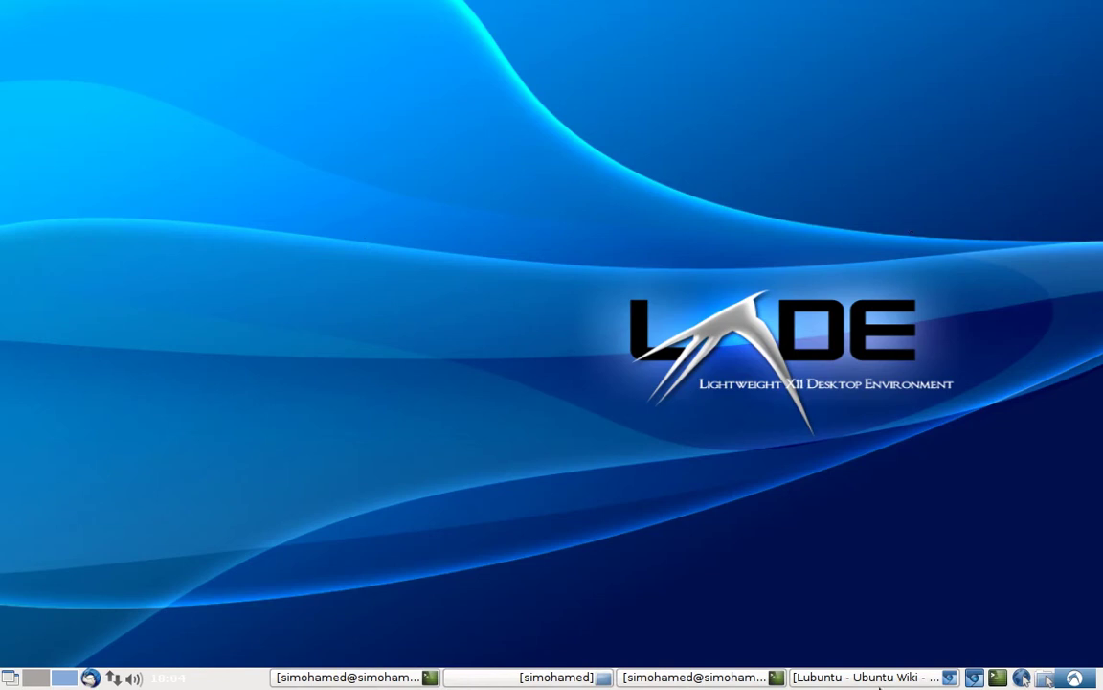
Step: Look over the Linux eyecandy course page and the related course links at the end of the LXDE article
click(880, 677)
click(853, 13)
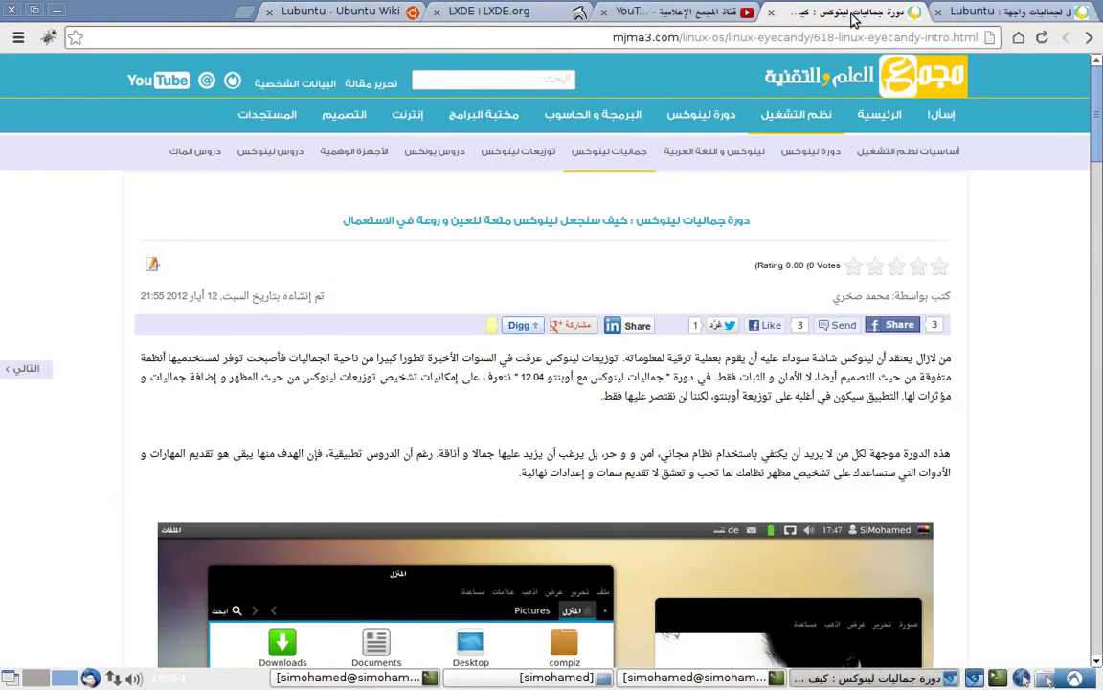
click(986, 11)
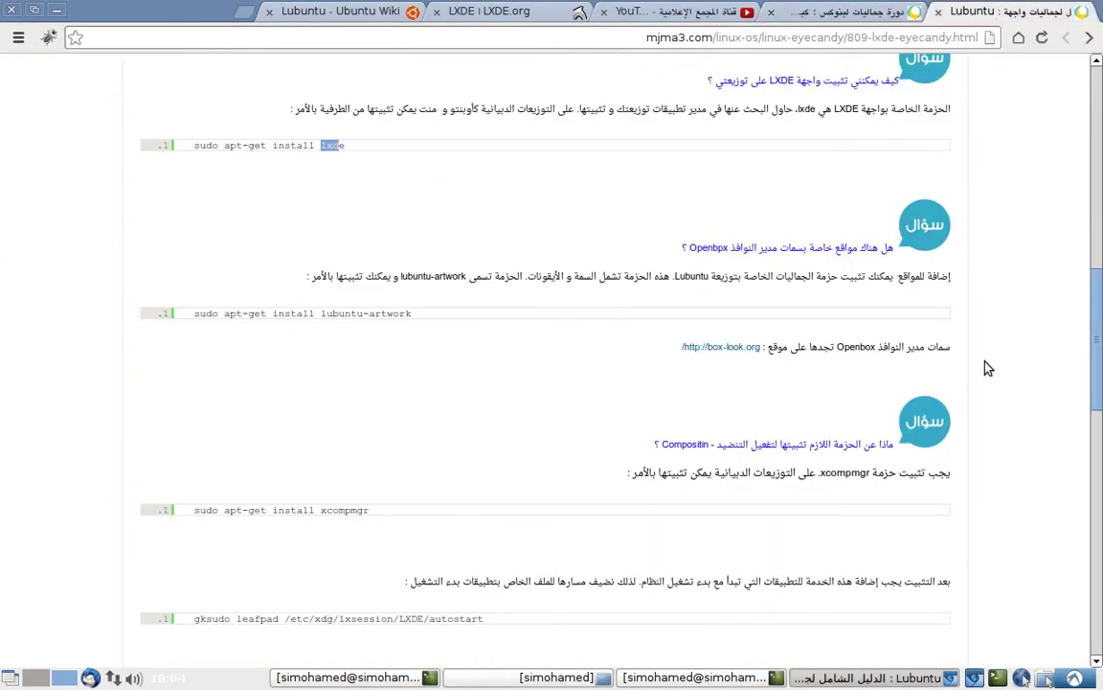
scroll(990, 369, down, 5)
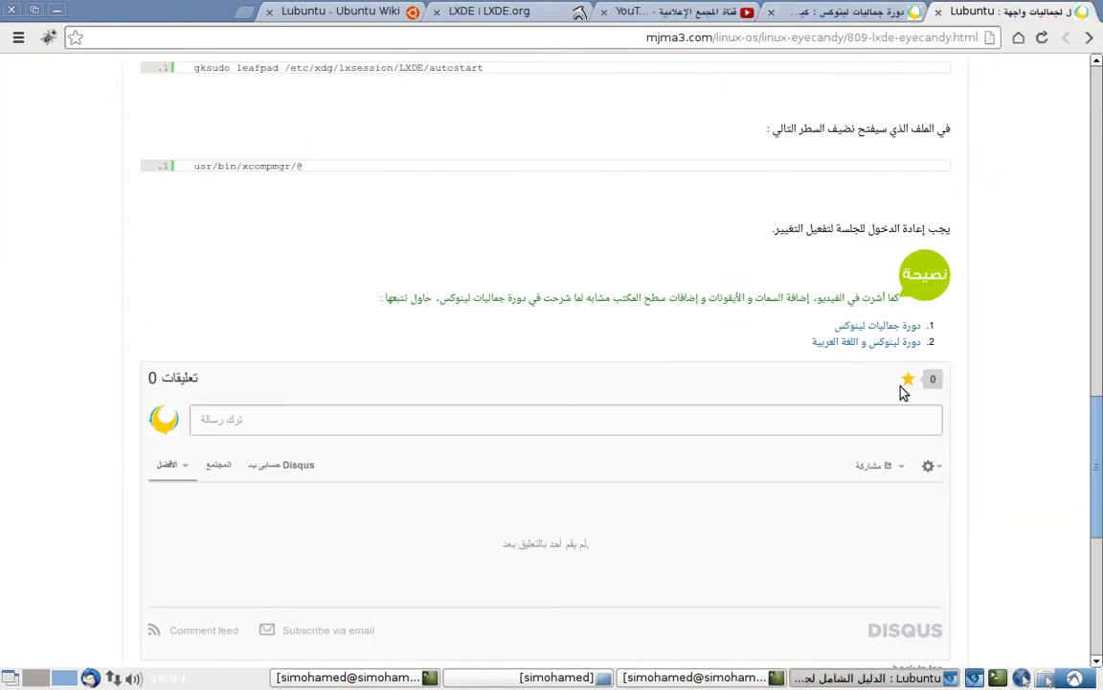
click(55, 11)
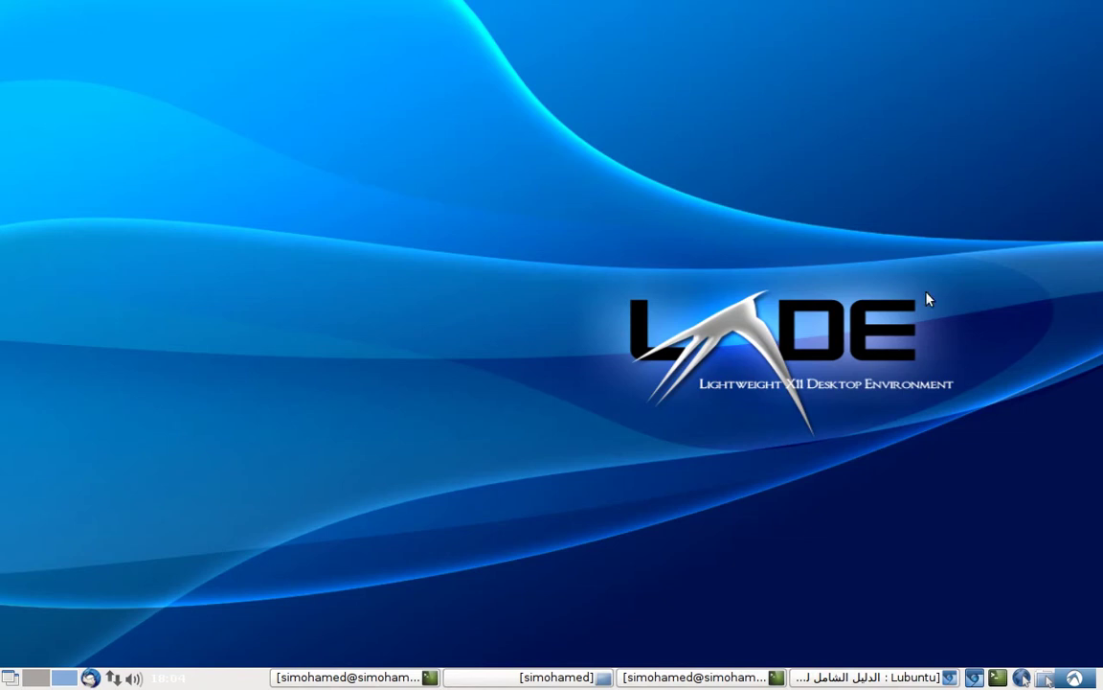
Step: Open the look and feel customization settings and apply the Faience Azur icon theme
click(1075, 677)
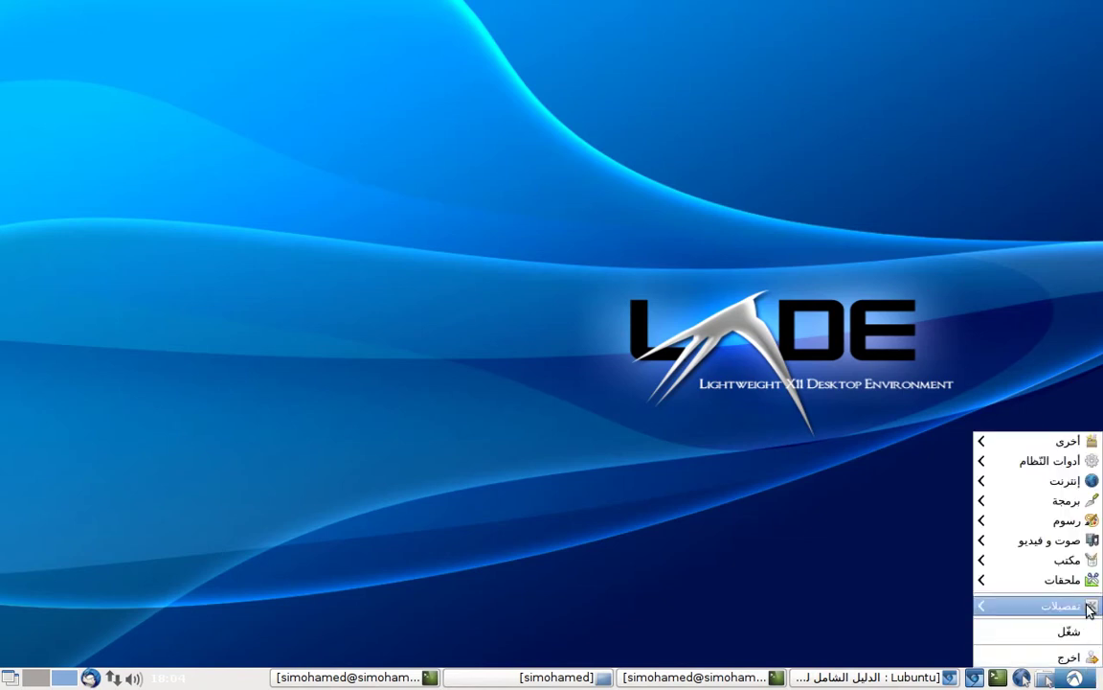
mouse_move(1089, 608)
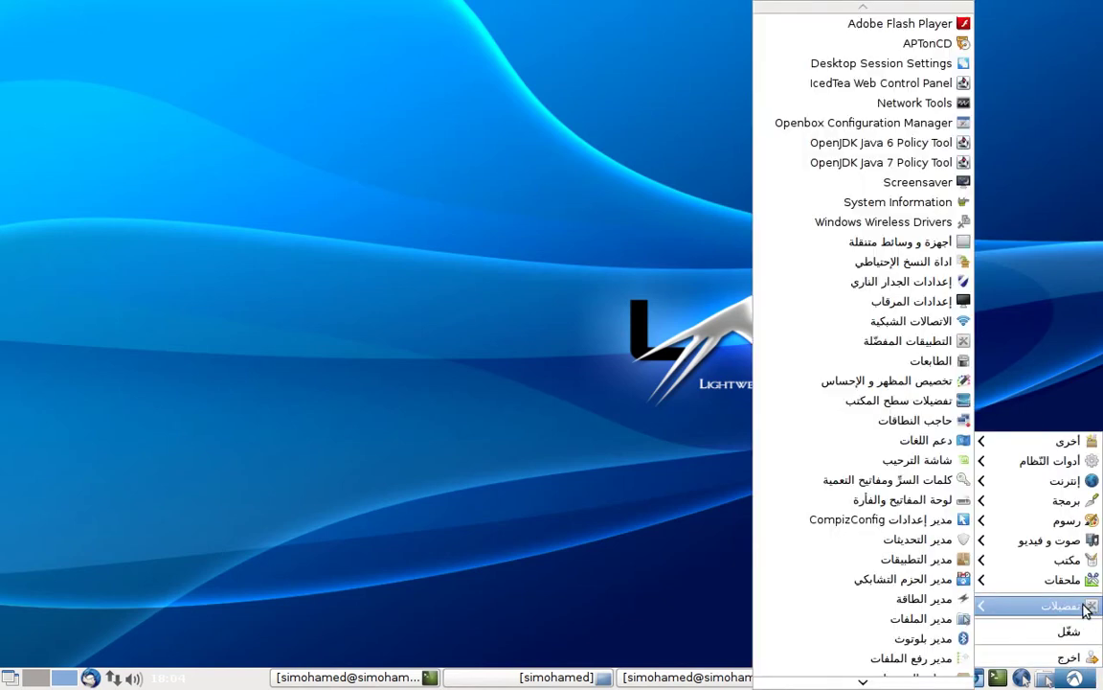
click(832, 381)
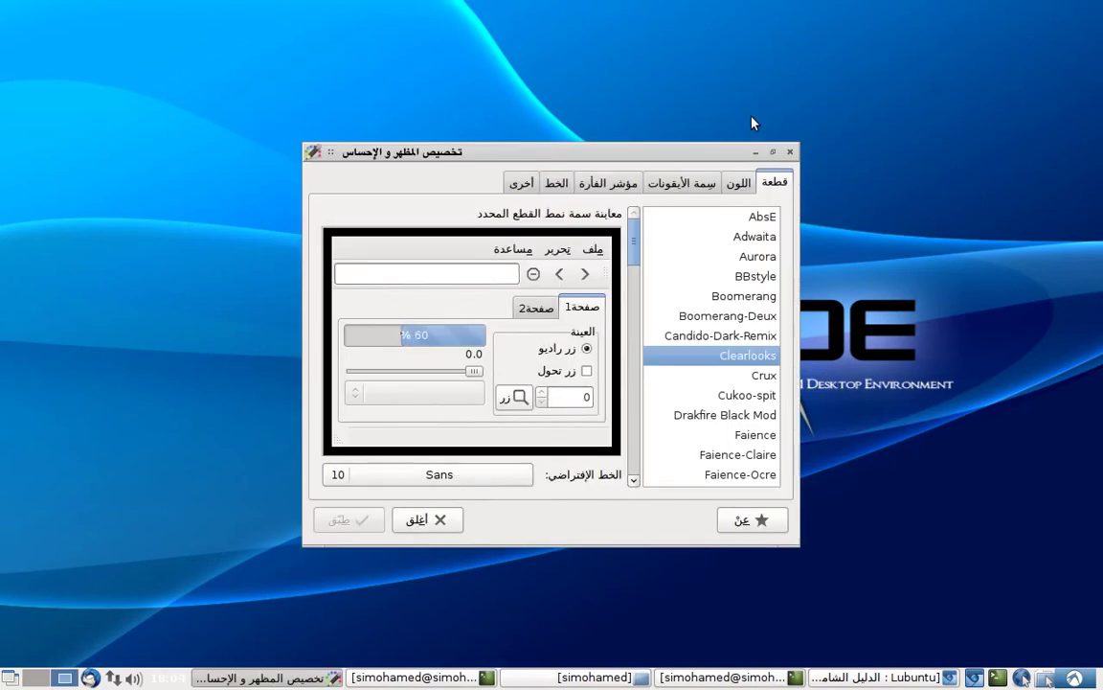
drag(699, 155, 702, 104)
click(684, 131)
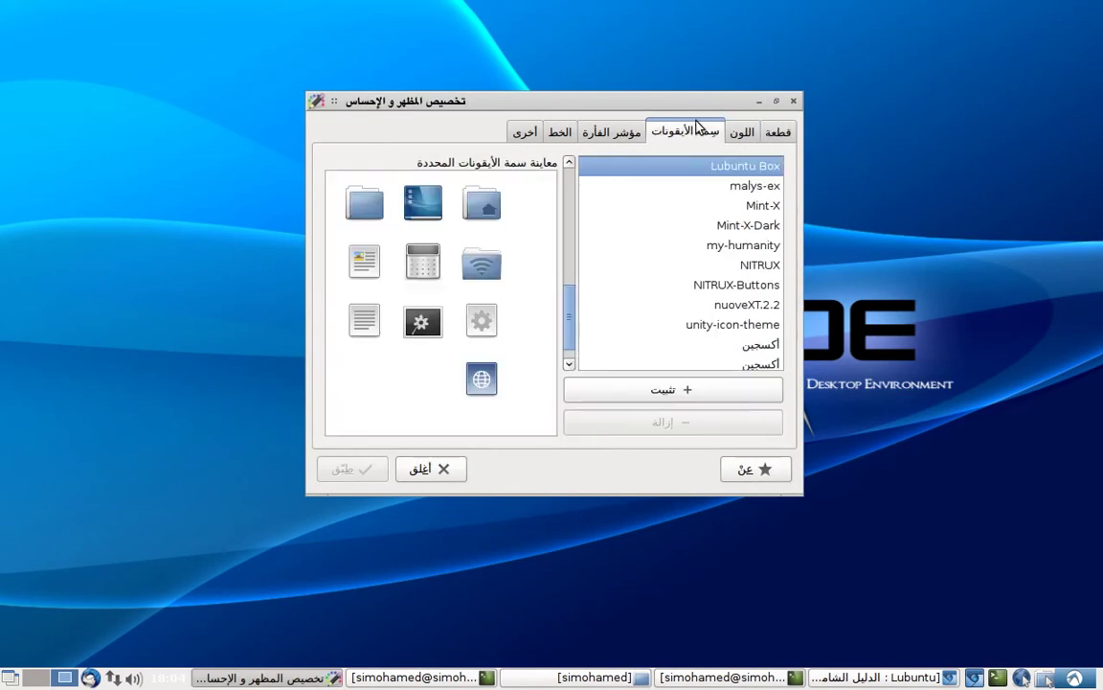
scroll(642, 268, up, 5)
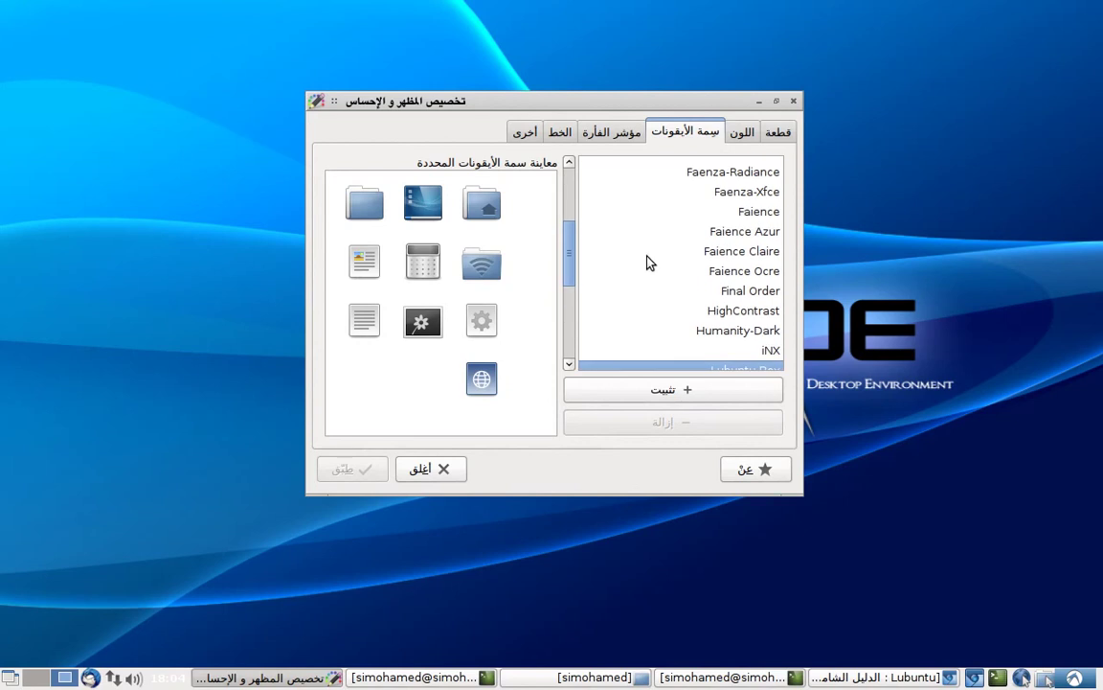
click(659, 237)
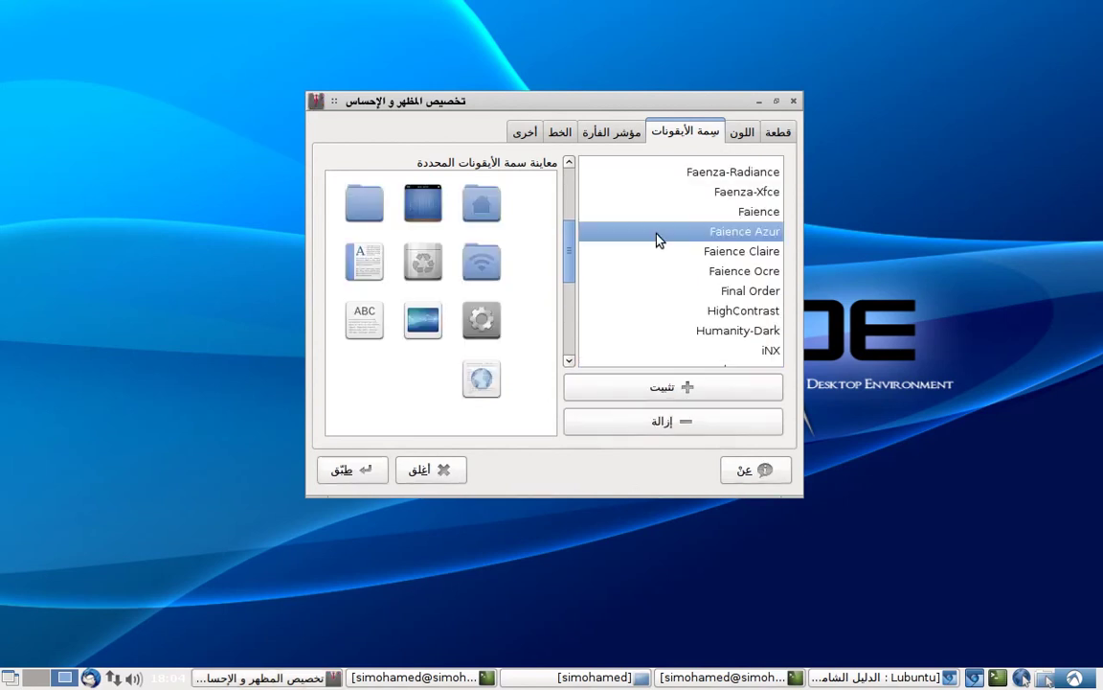
click(343, 470)
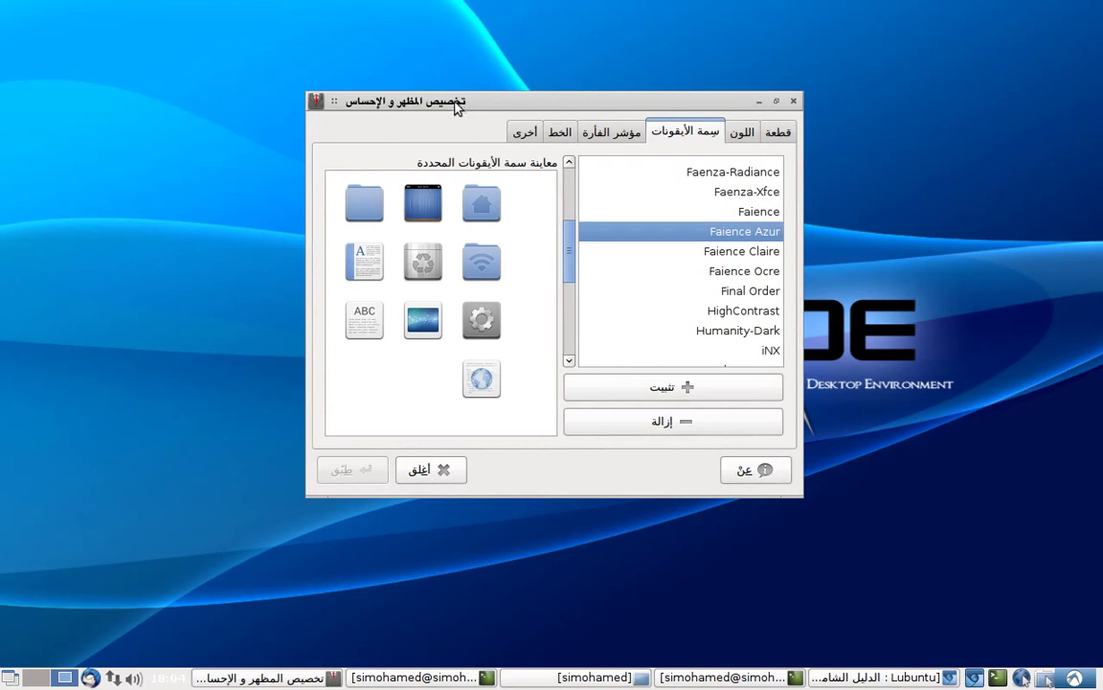
Step: Show the home folder in the file manager with the look and feel dialog in front of it
click(566, 678)
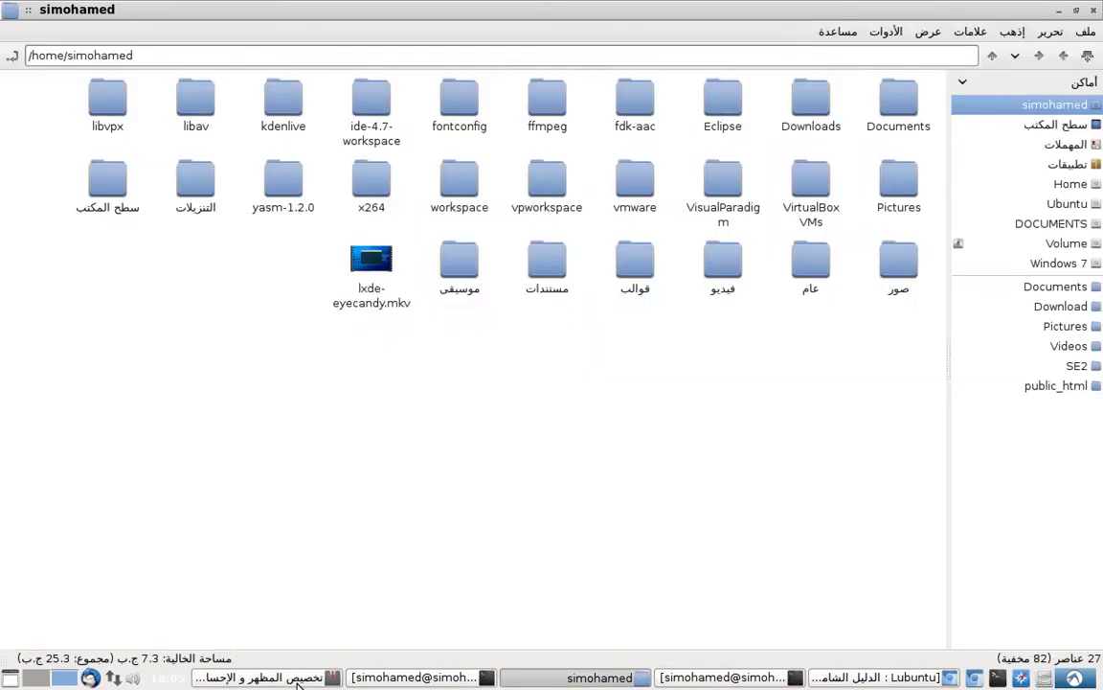
click(267, 677)
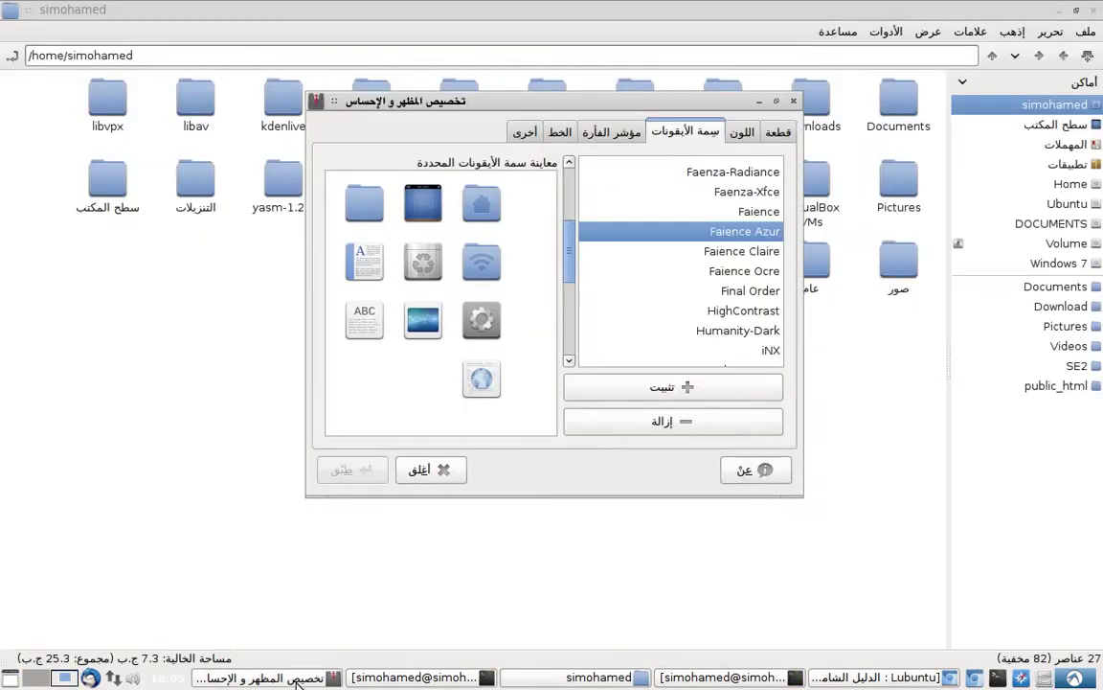
drag(649, 103, 645, 160)
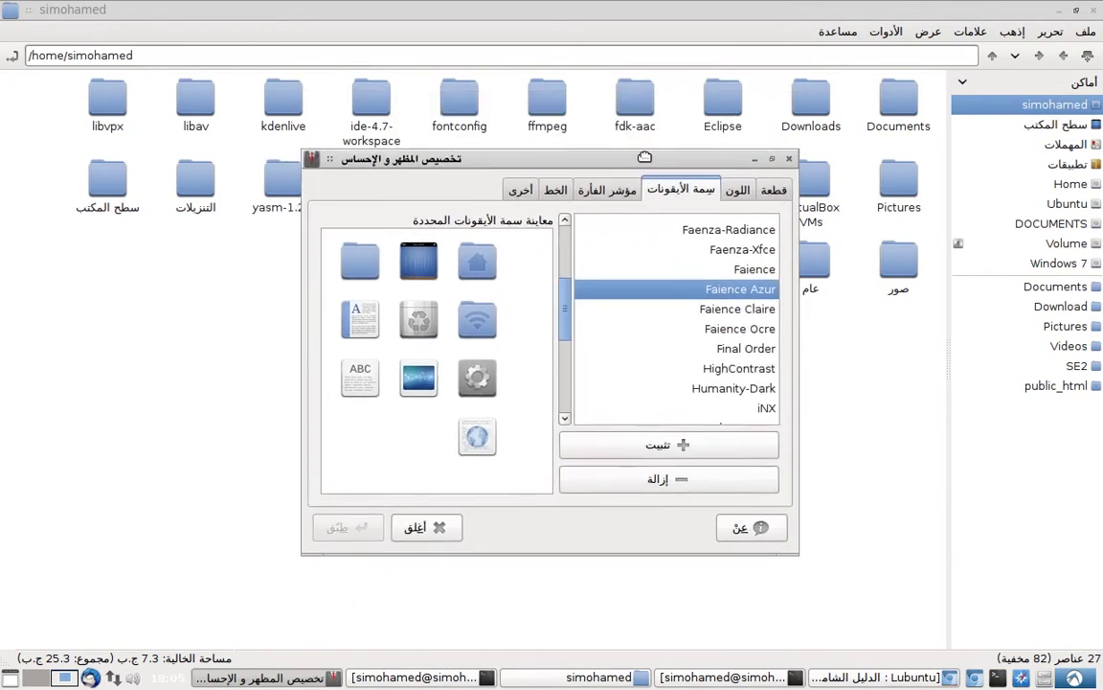
Step: Apply the Numix widget theme in the look and feel settings
click(774, 189)
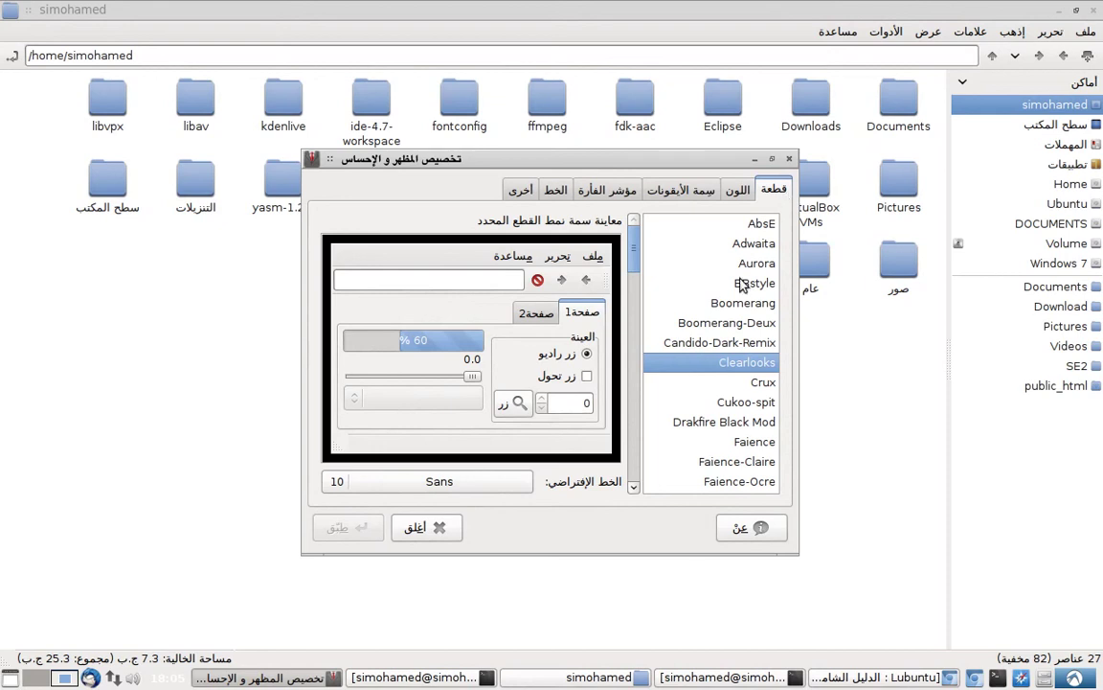
scroll(735, 337, down, 5)
scroll(736, 337, down, 4)
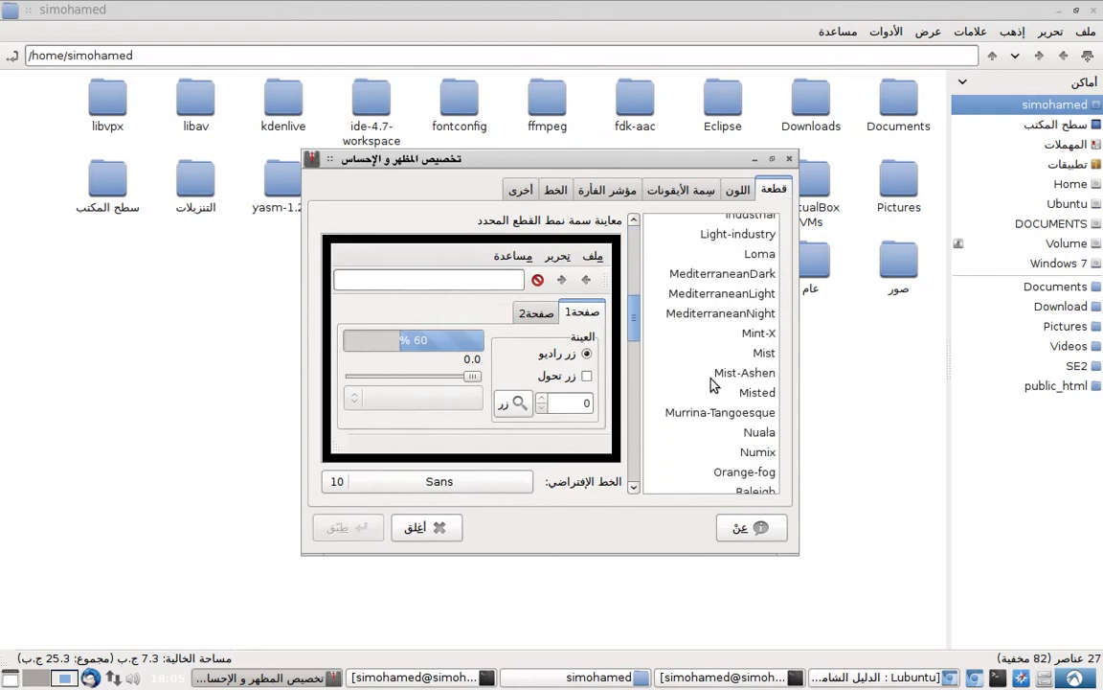
click(747, 451)
click(349, 531)
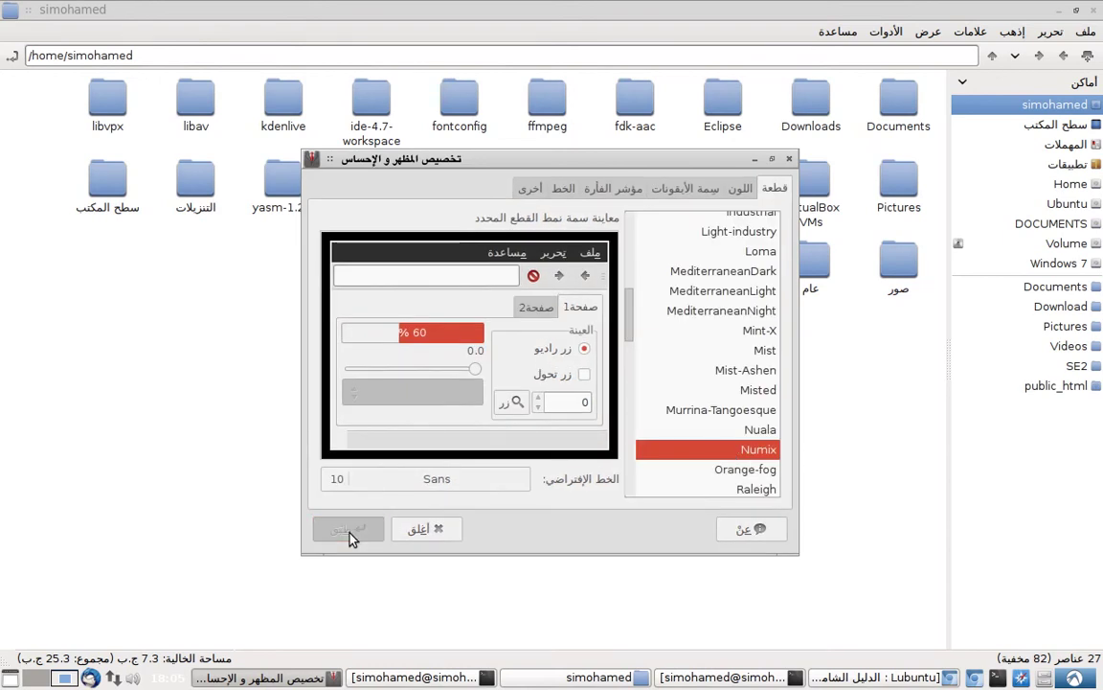
drag(548, 163, 565, 153)
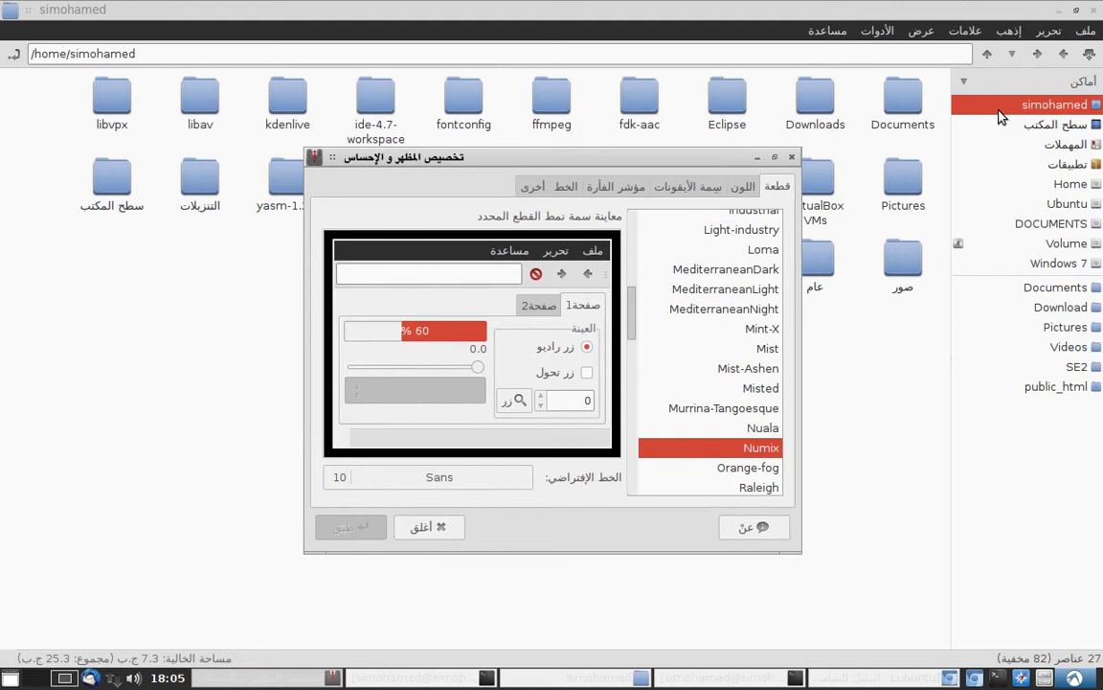
Step: Enable the custom colour scheme and choose green #36C037 as the background colour for selected items
click(745, 187)
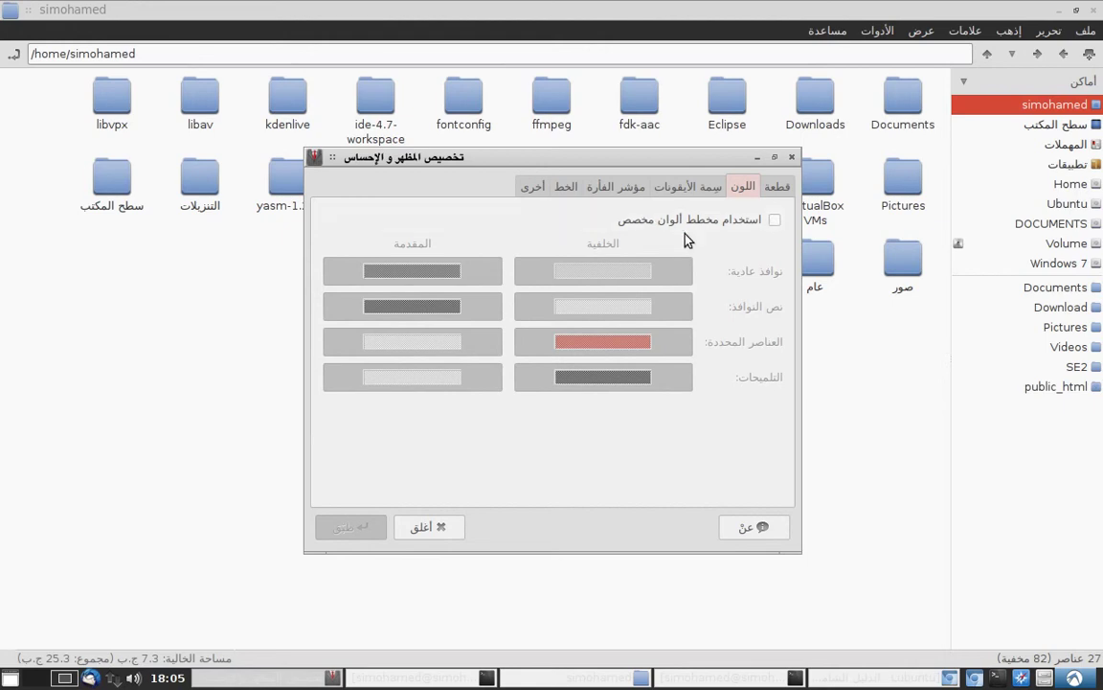
click(775, 220)
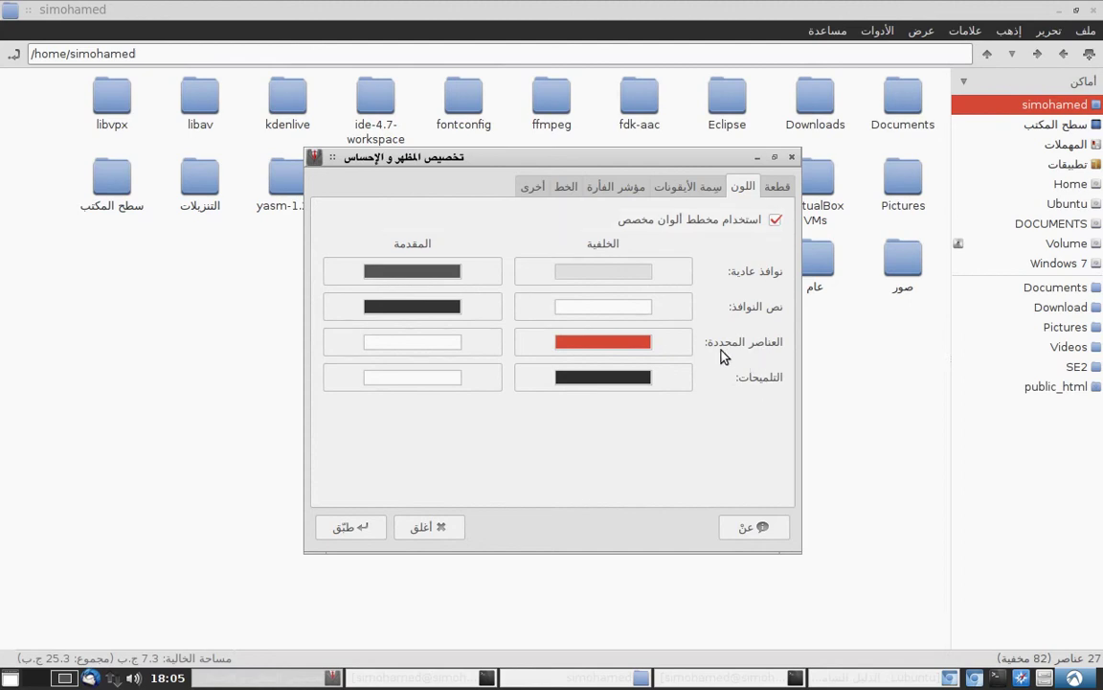
click(634, 345)
drag(551, 247, 503, 180)
click(618, 278)
mouse_move(618, 279)
mouse_down()
mouse_move(605, 238)
mouse_move(634, 251)
mouse_move(625, 263)
mouse_up()
click(600, 219)
click(470, 314)
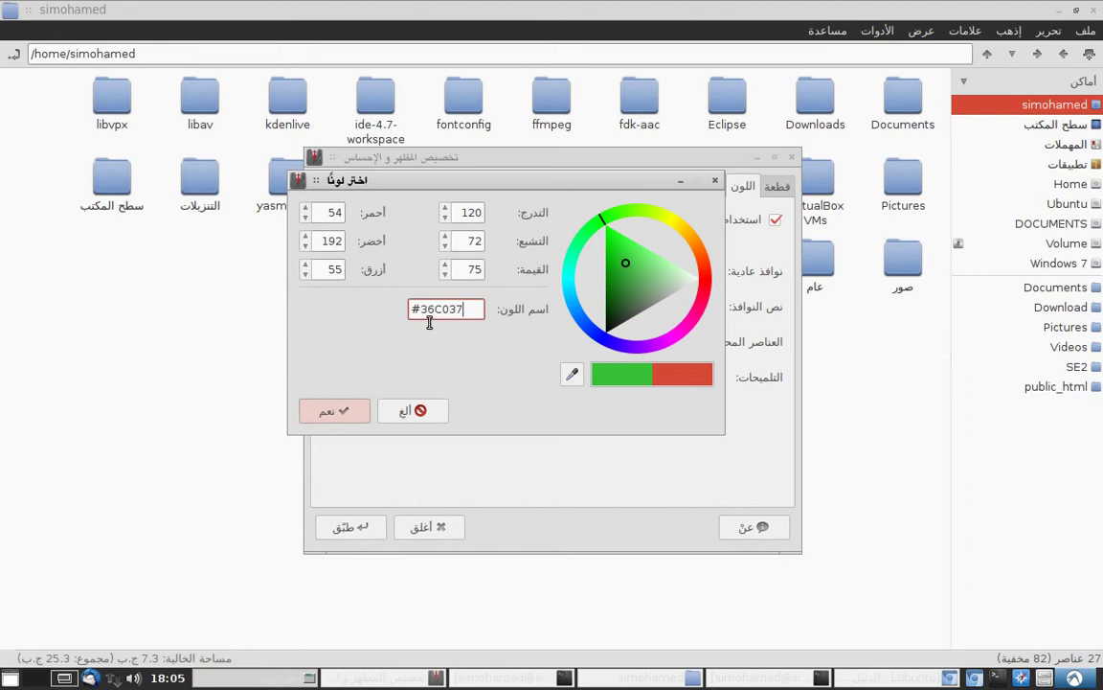
Step: Sample the folder icon's blue, #97B1D7, as the selected items' background colour and apply it
click(573, 377)
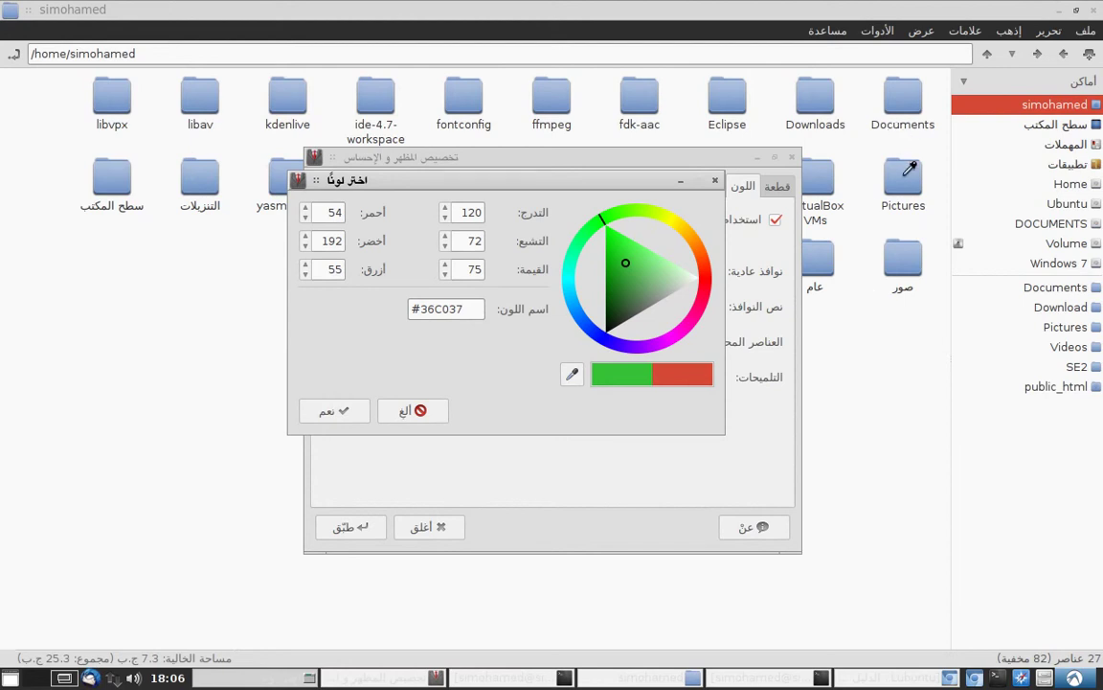
click(904, 175)
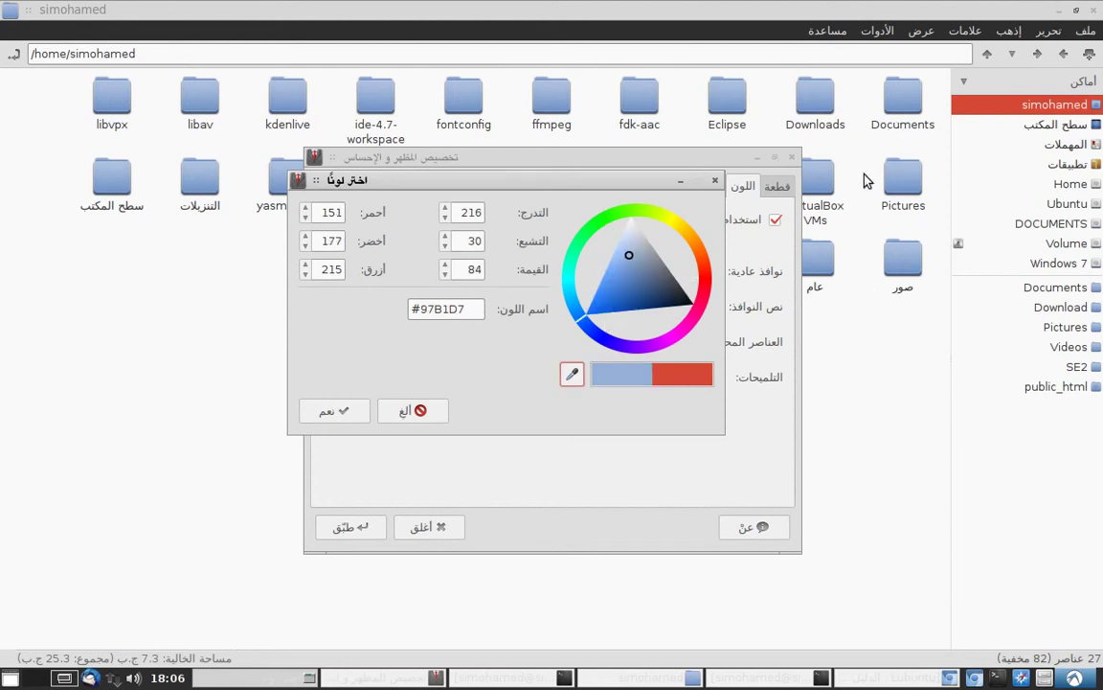
click(336, 412)
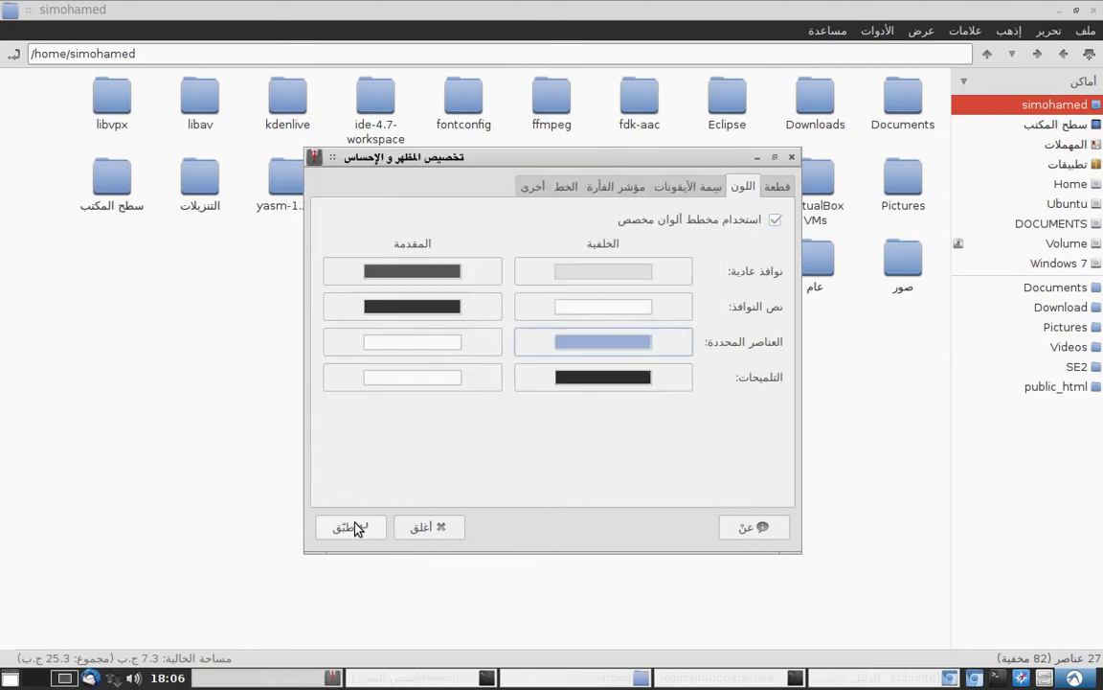
click(351, 528)
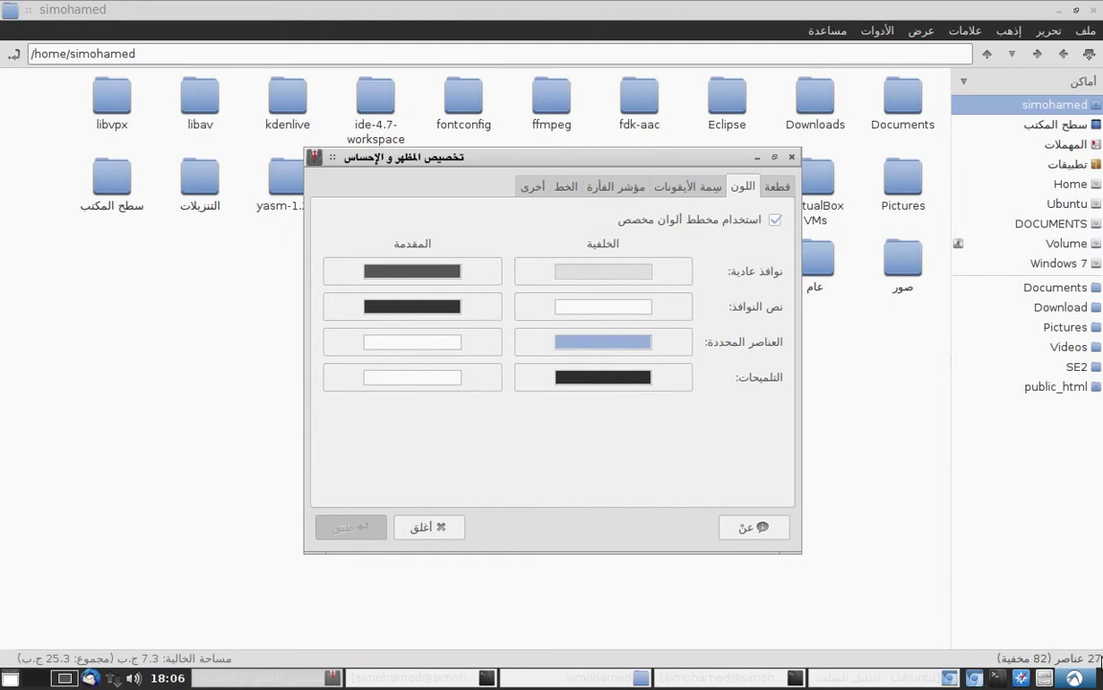
Step: Check the selection colour in the main menu and view the selected items' background in the colour chooser without changing it
click(1075, 678)
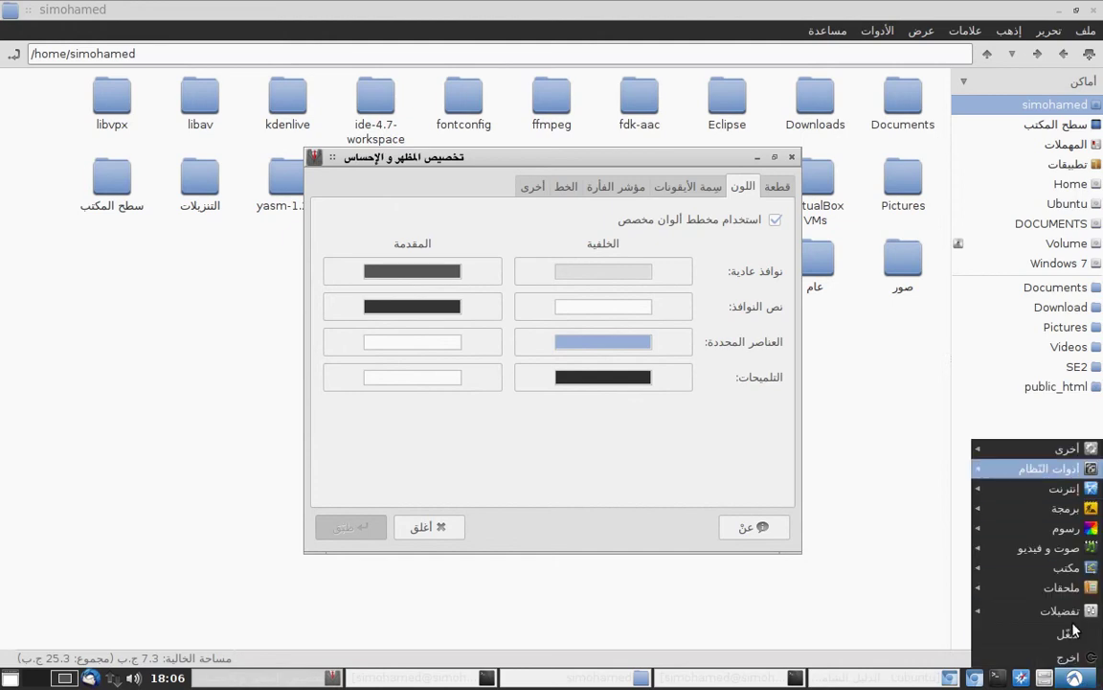
click(600, 161)
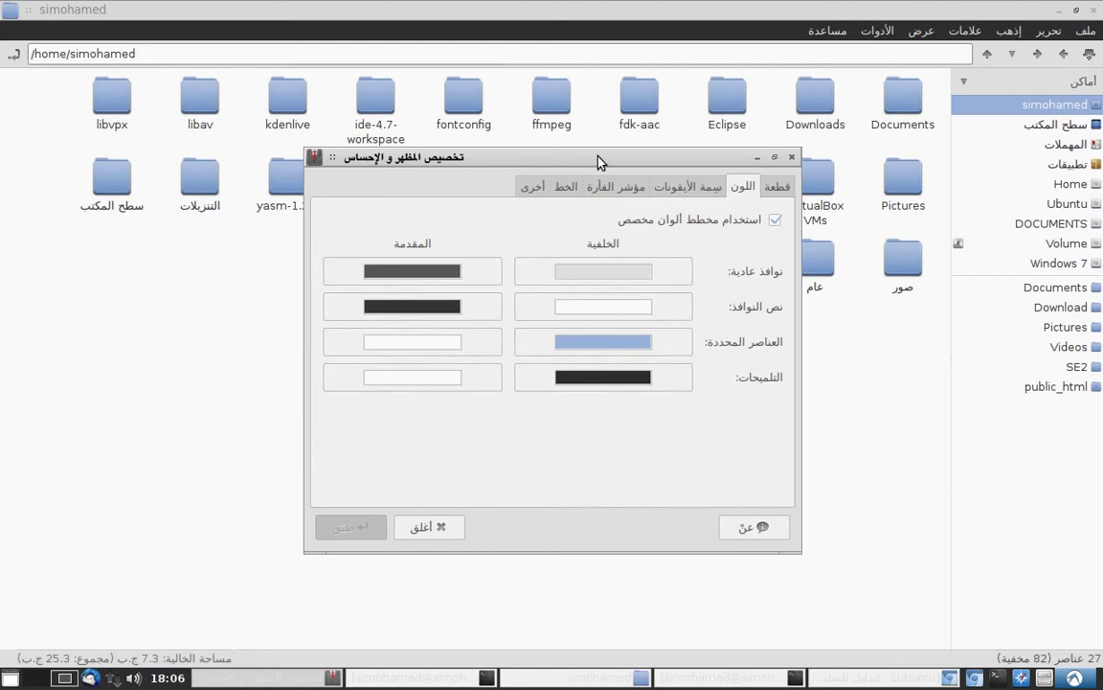
click(631, 340)
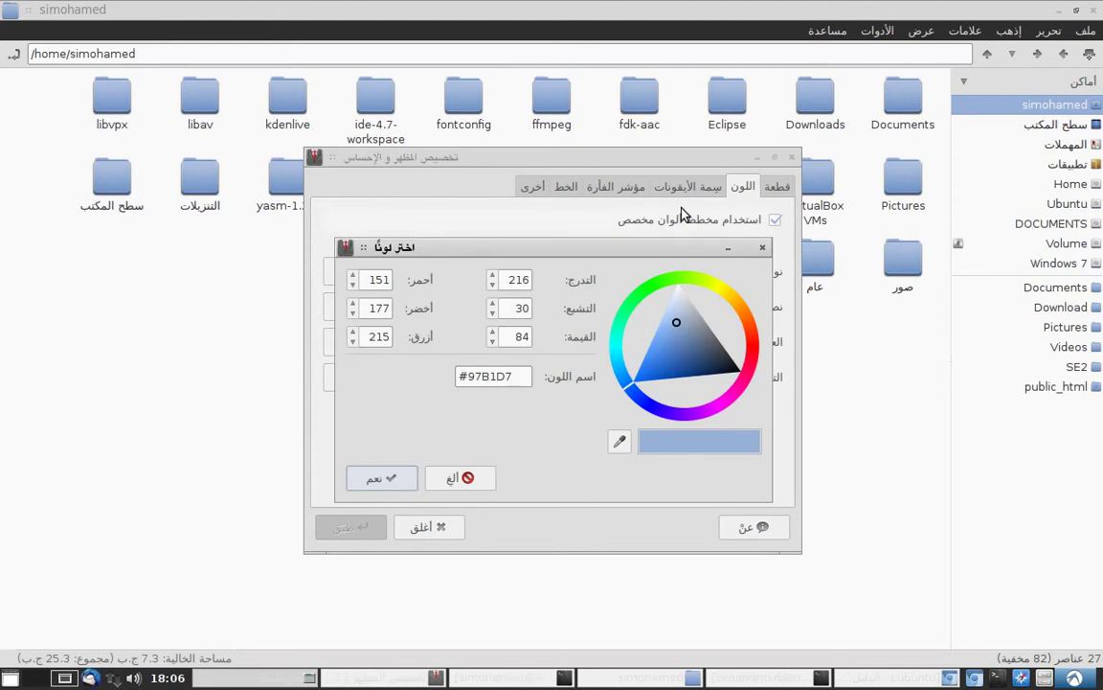
click(441, 477)
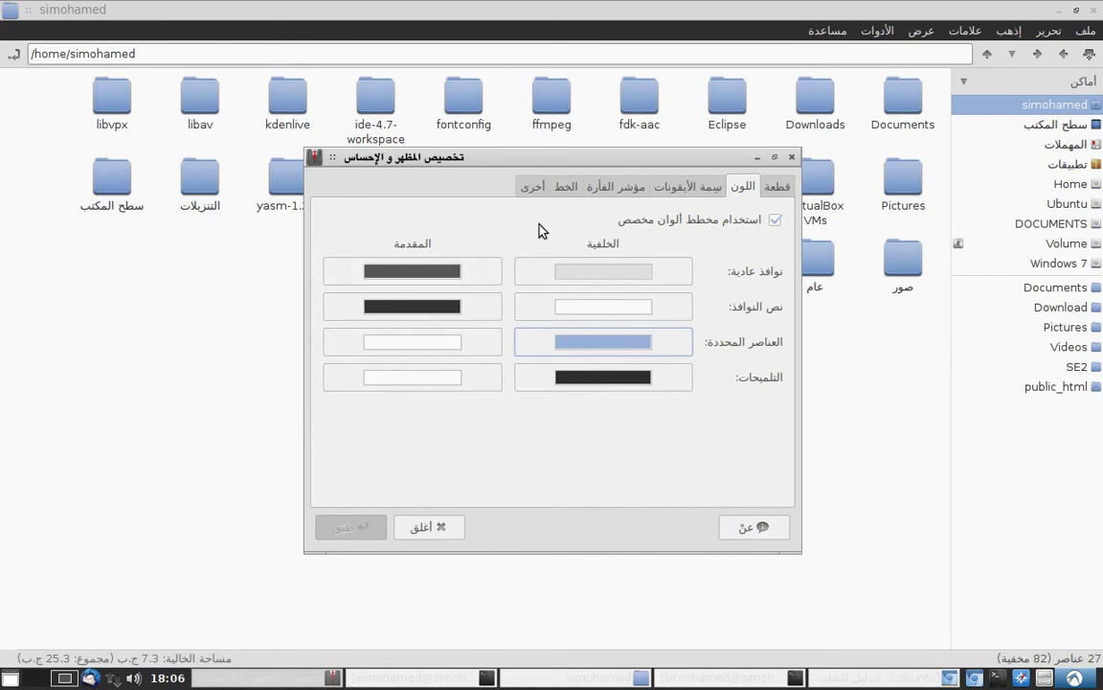
Step: Set the default widget font to KacstOne at size 10 and apply it
click(778, 190)
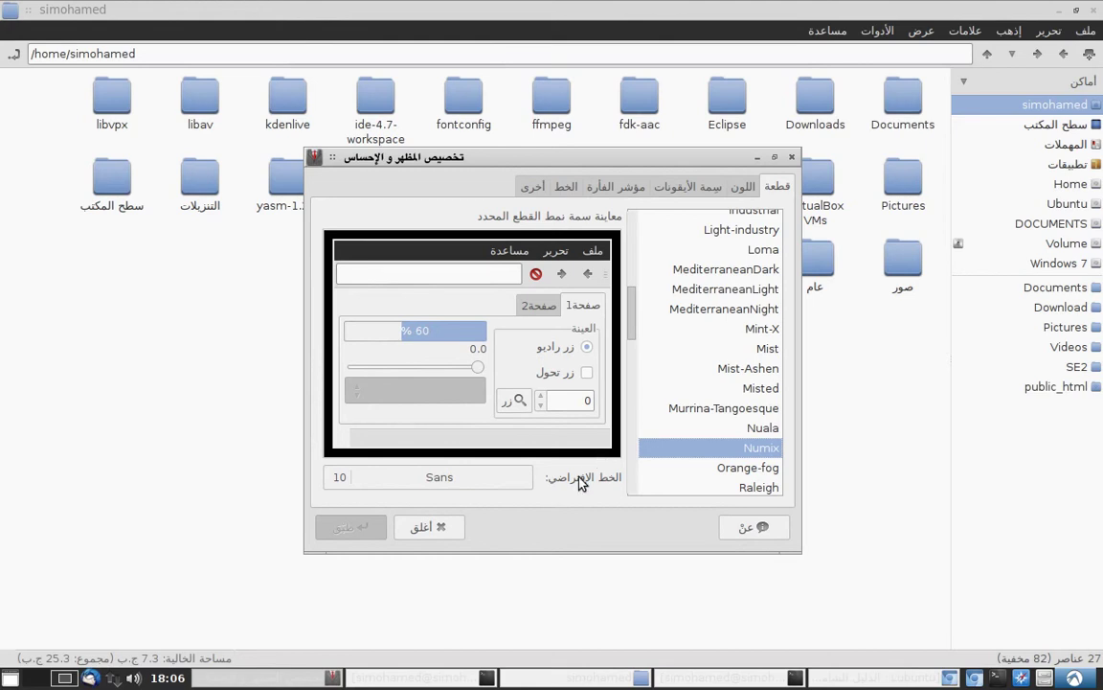
click(481, 482)
scroll(579, 301, up, 5)
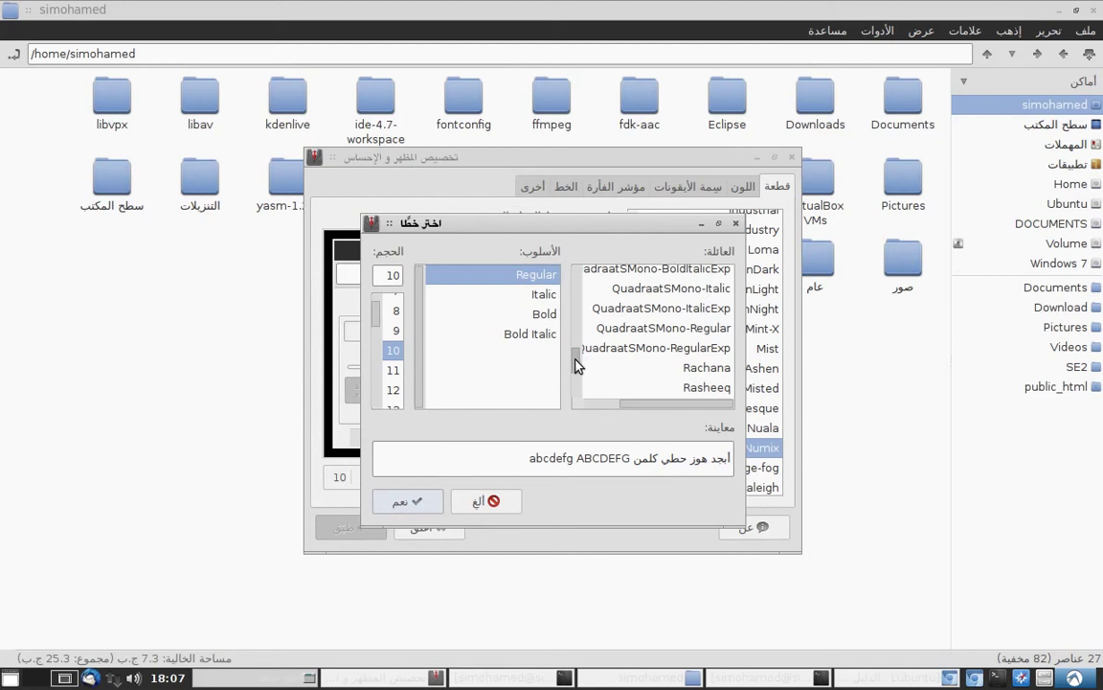
scroll(572, 321, up, 8)
scroll(591, 317, down, 10)
scroll(591, 318, down, 10)
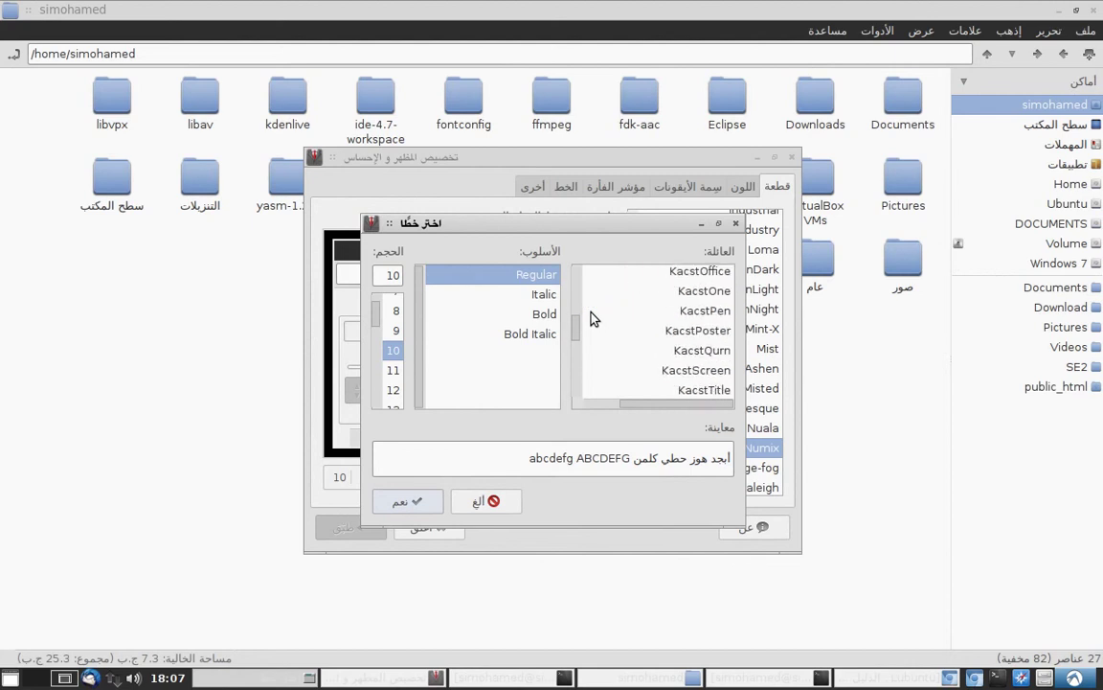
click(698, 291)
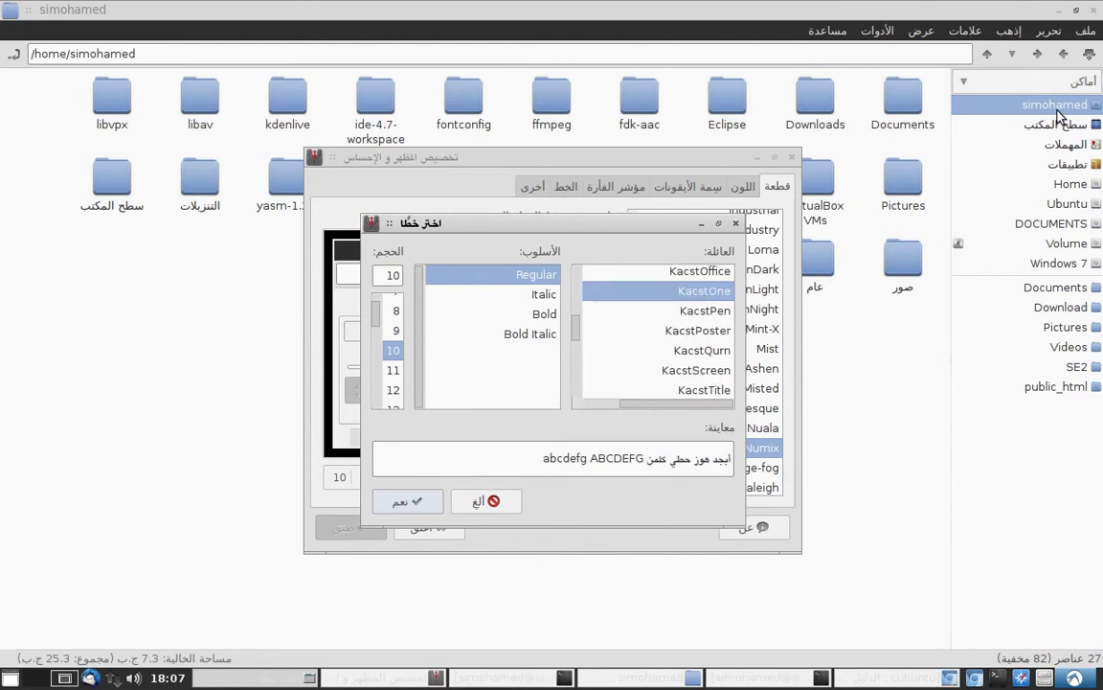
click(399, 508)
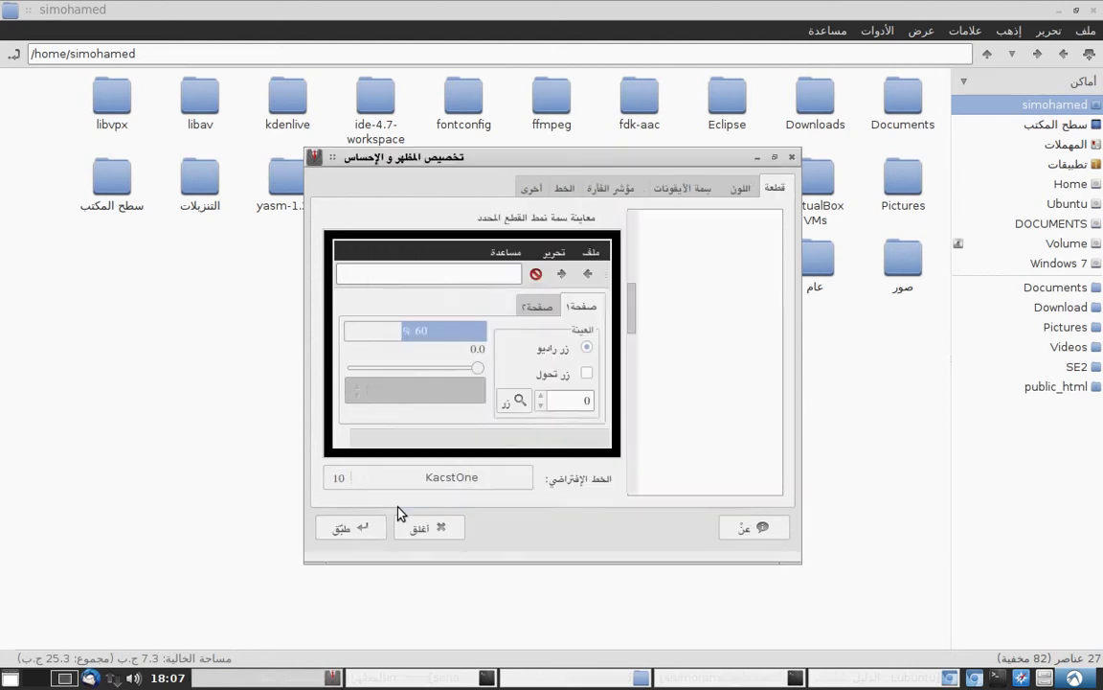
click(347, 540)
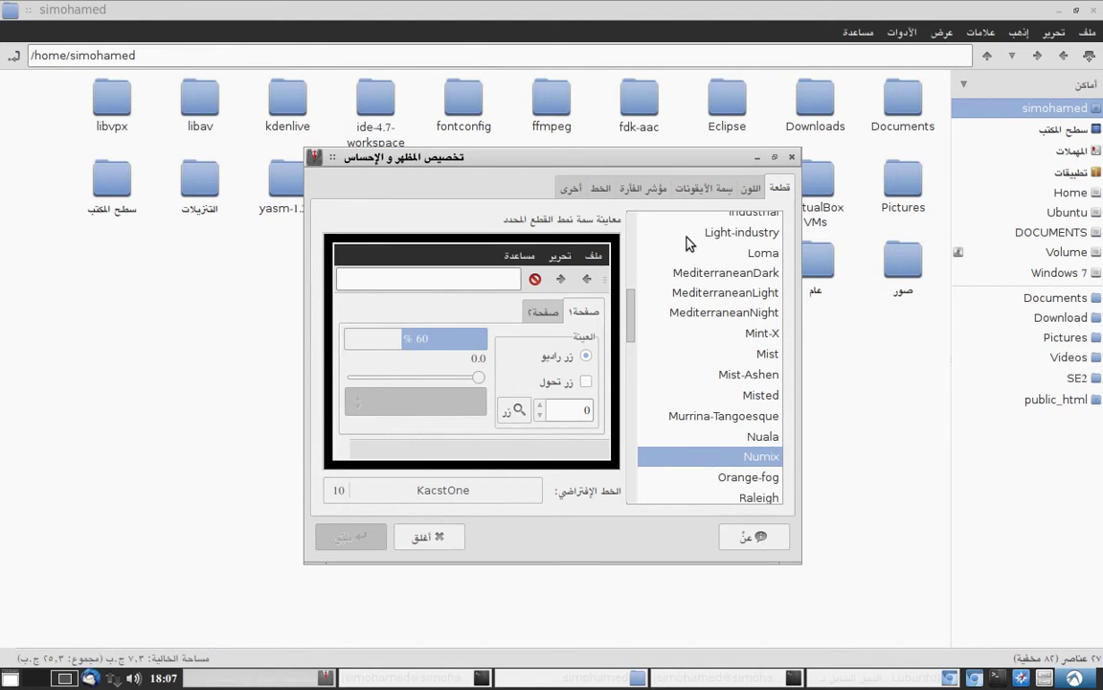
Step: View the font rendering options, preview the Adwaita, Direction and DMZ mouse cursor themes, and close the settings without applying a cursor theme
click(601, 190)
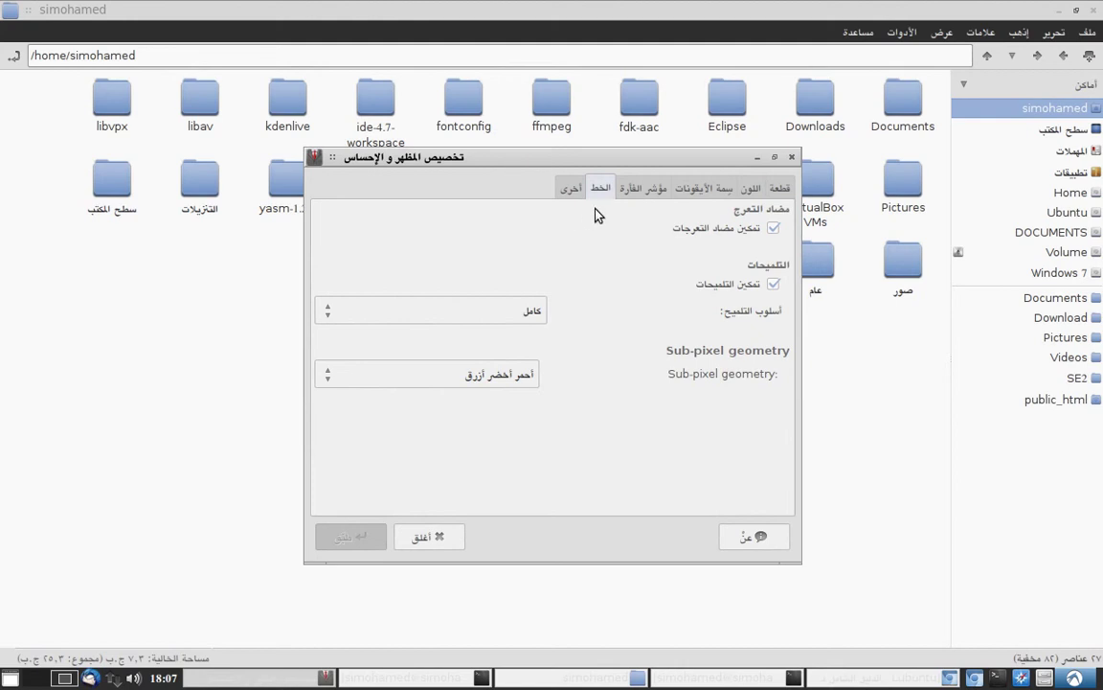
click(640, 192)
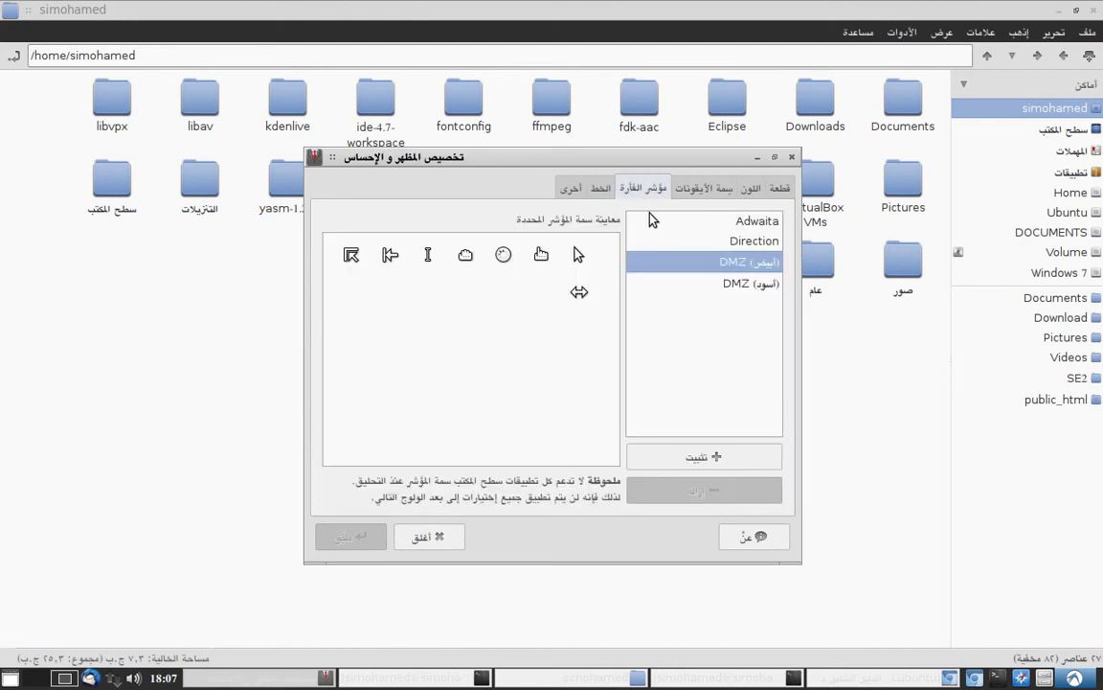
click(700, 226)
click(702, 240)
click(705, 262)
click(709, 284)
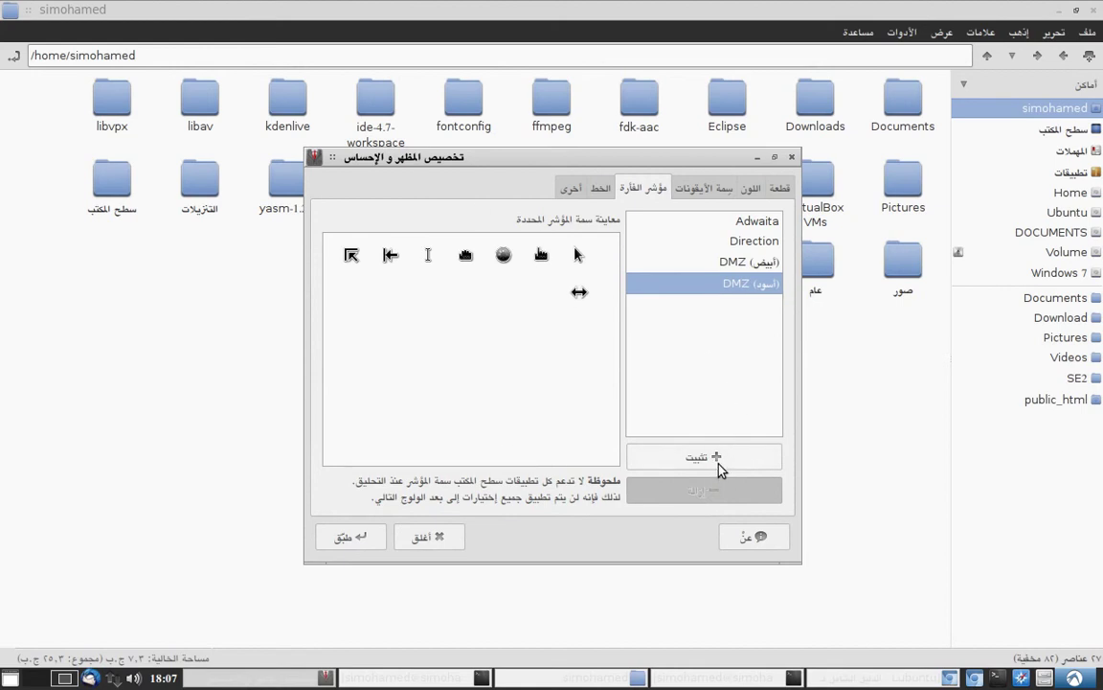
drag(692, 160, 689, 162)
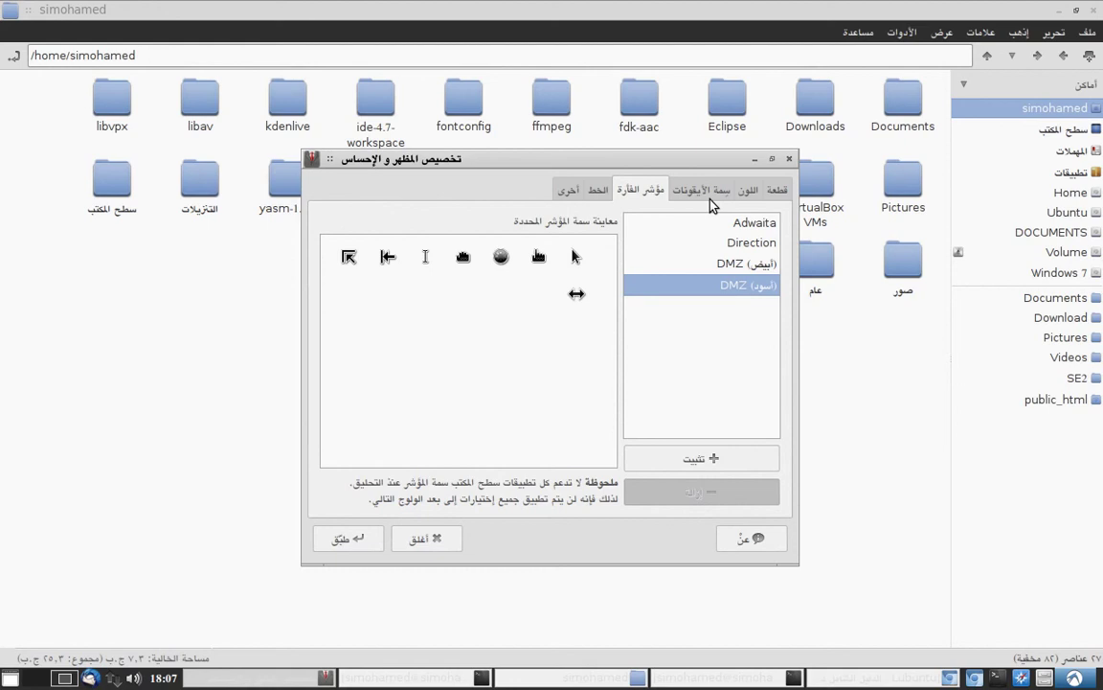
click(790, 159)
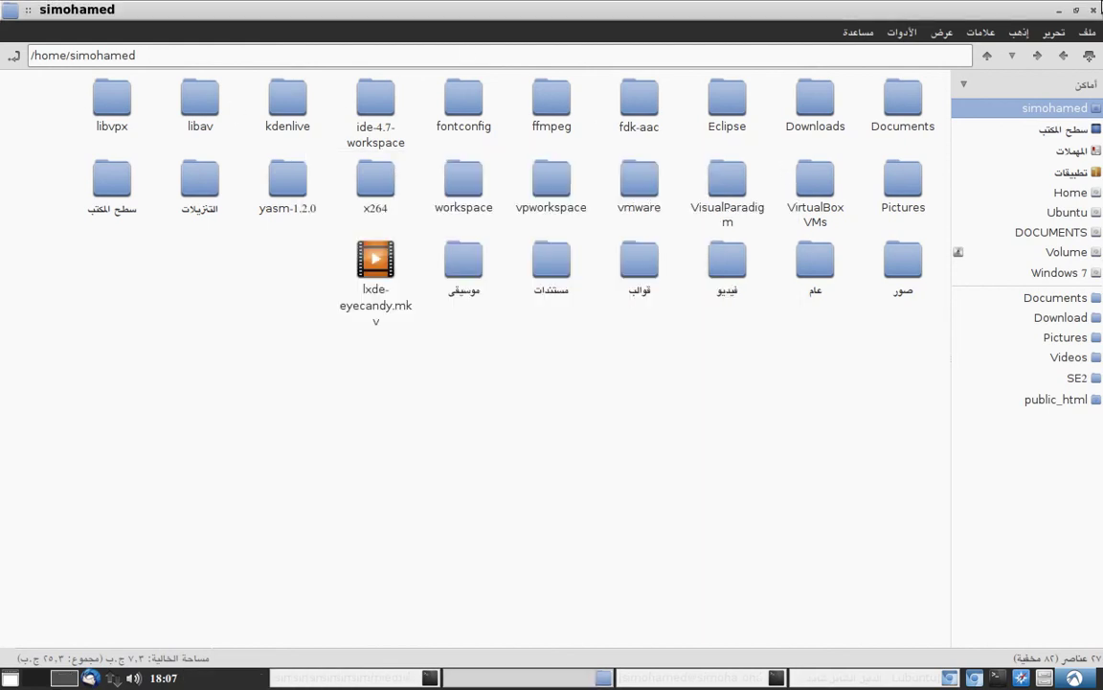
Step: Minimize the file manager and open the Openbox Configuration Manager from the desktop preferences
click(1060, 12)
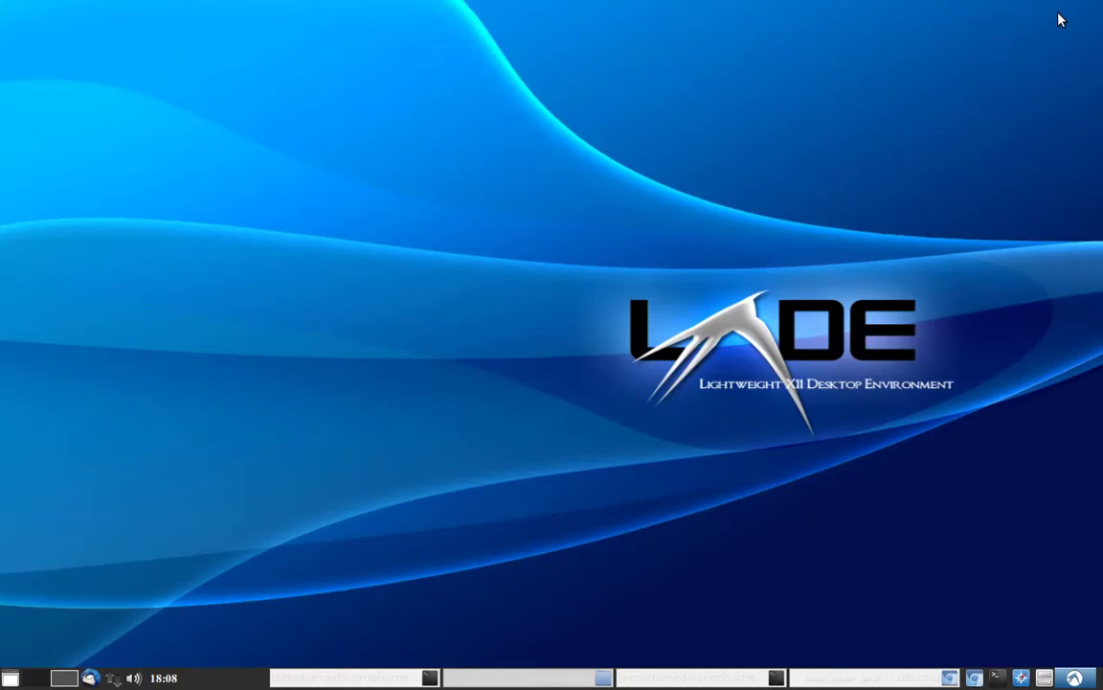
click(1075, 678)
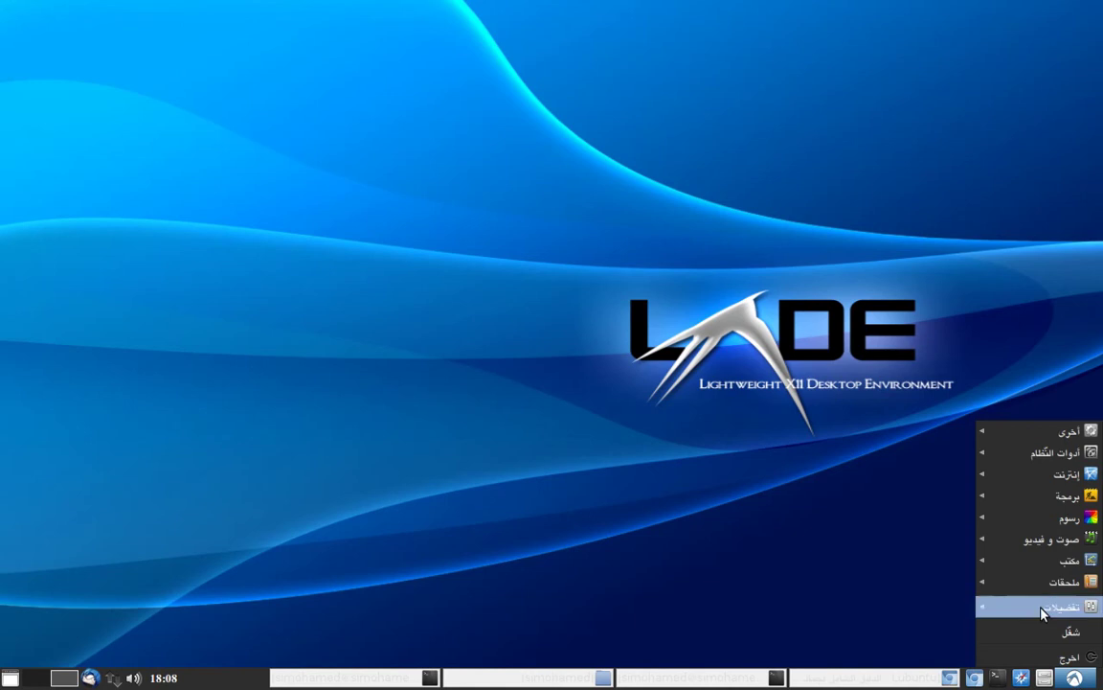
mouse_move(1042, 603)
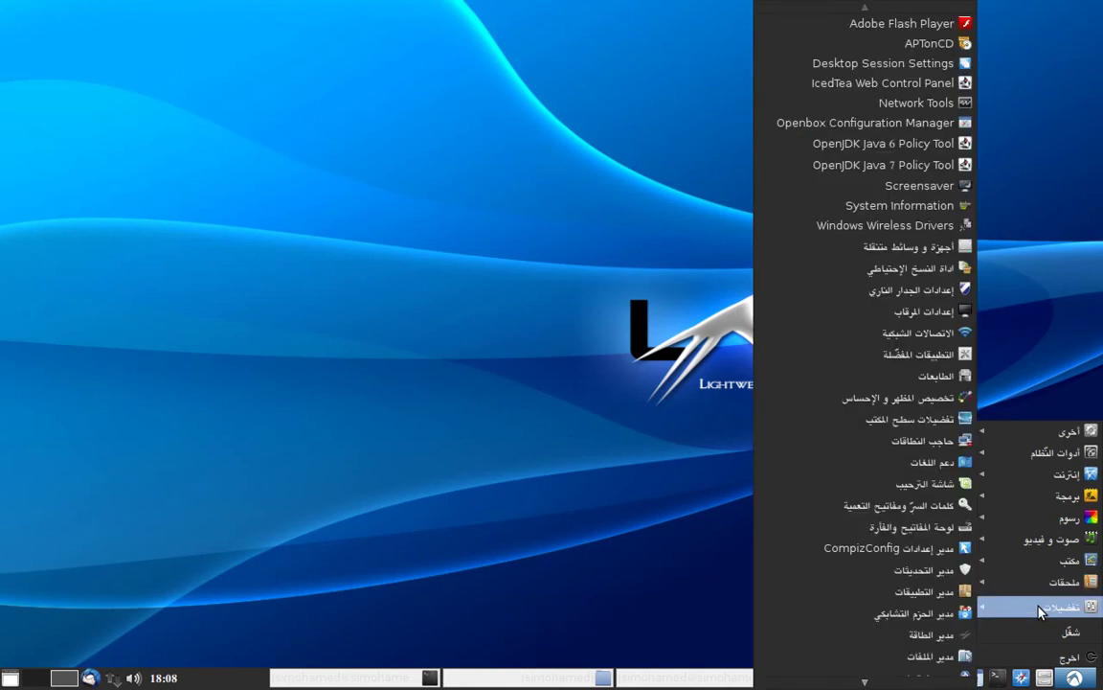
click(807, 130)
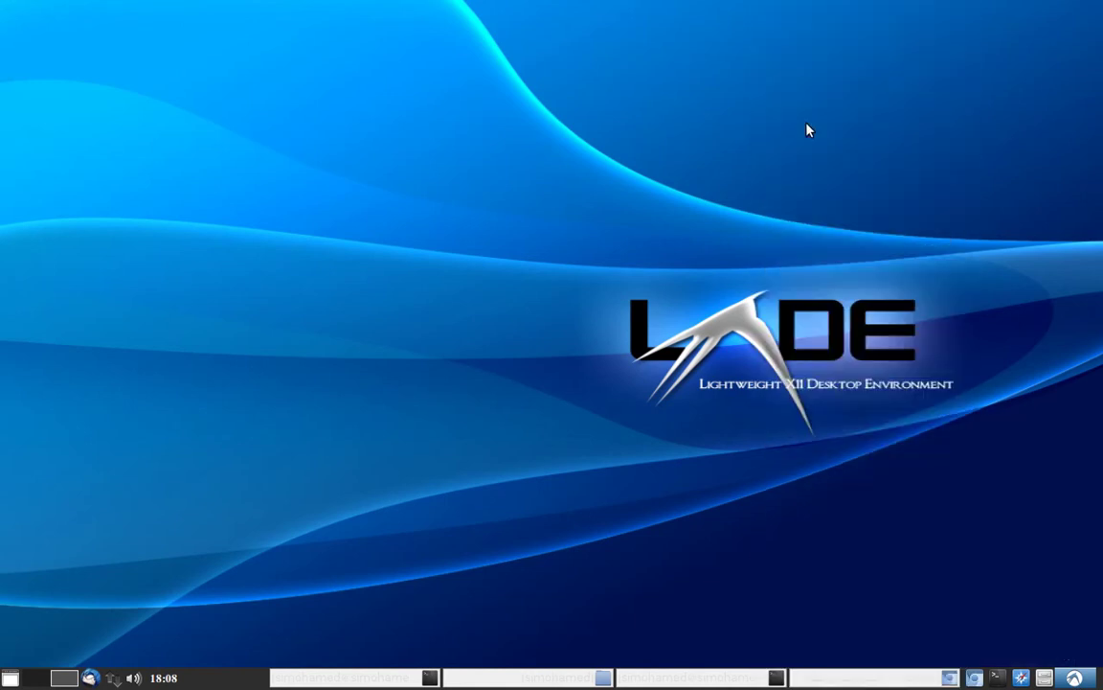
click(345, 680)
click(345, 680)
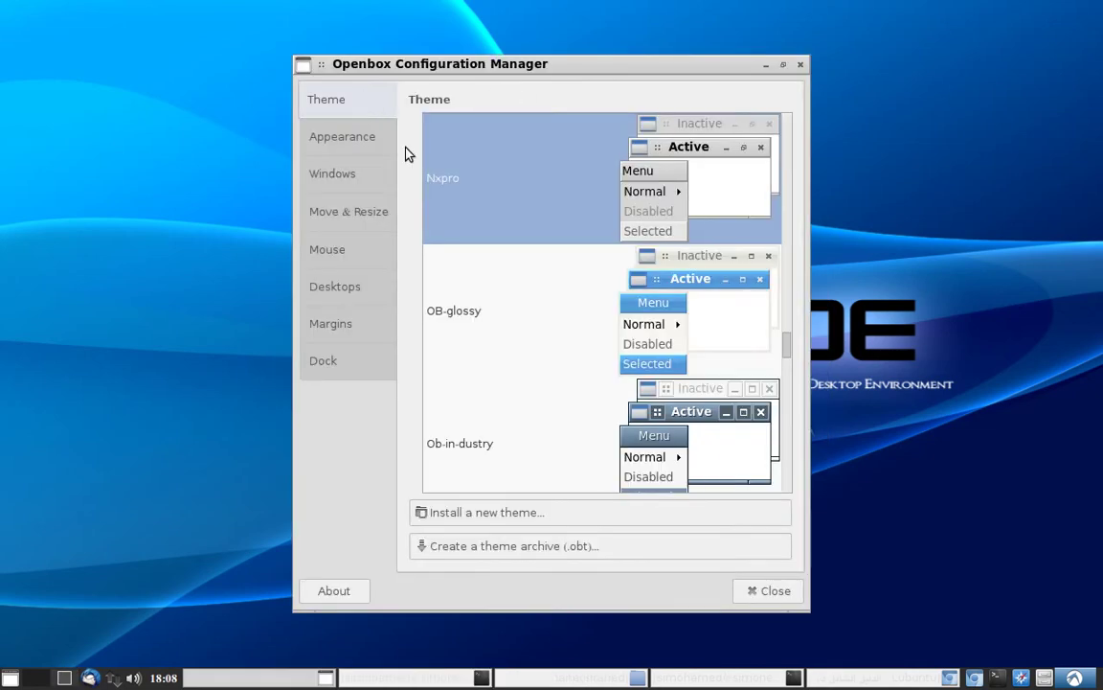
Step: Apply the Numix window theme and shift the configuration window slightly to show its title bar
scroll(577, 251, up, 2)
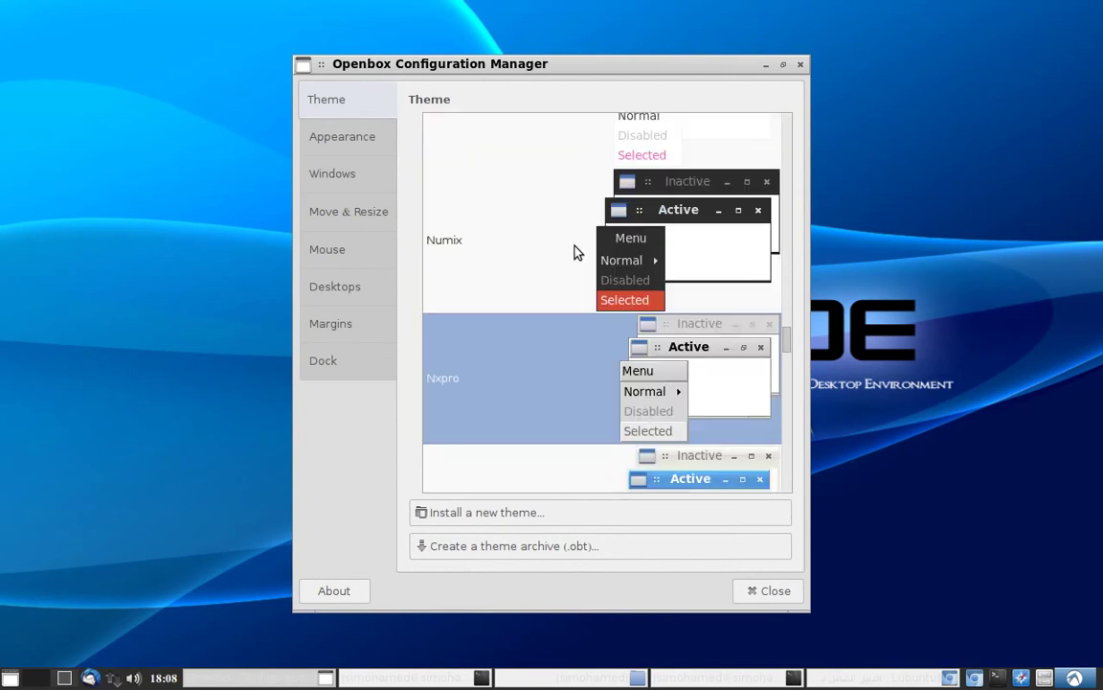
click(508, 261)
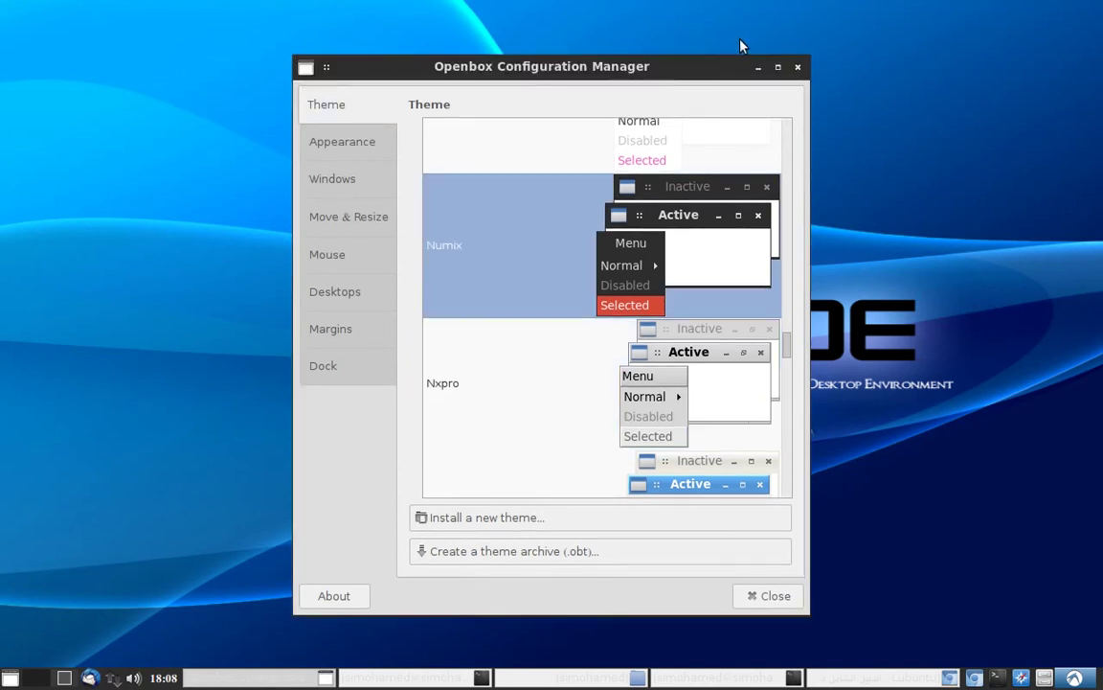
drag(515, 74, 546, 71)
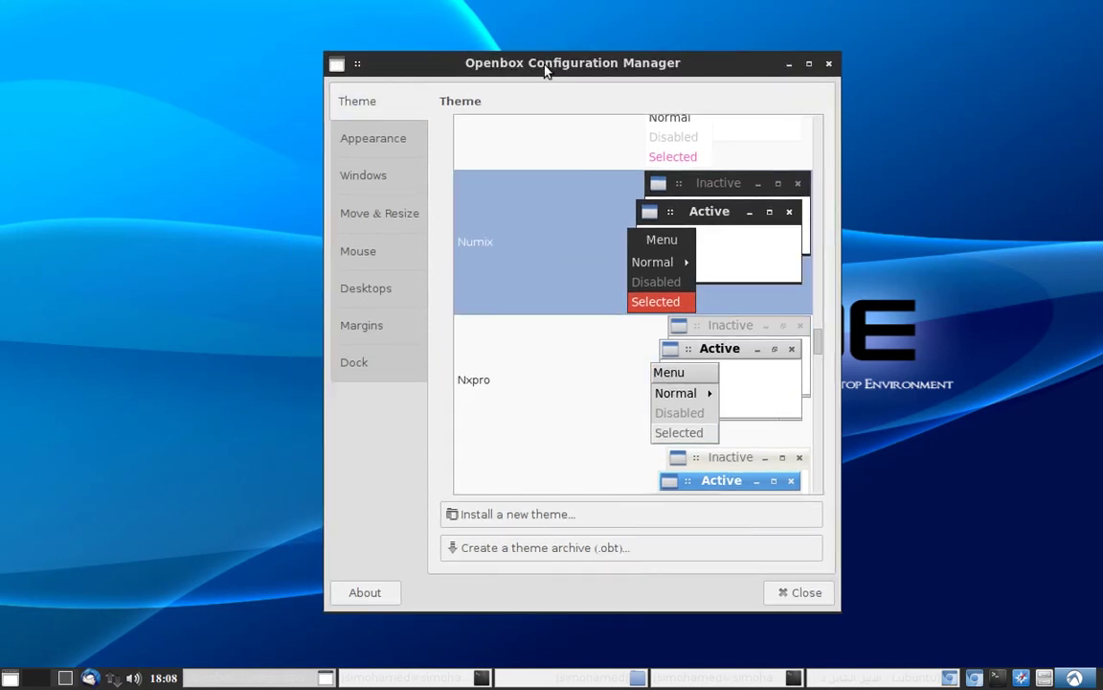
Step: Remove the window icon code N from the title button order in the appearance settings and restore the order to NDLIMC
click(374, 140)
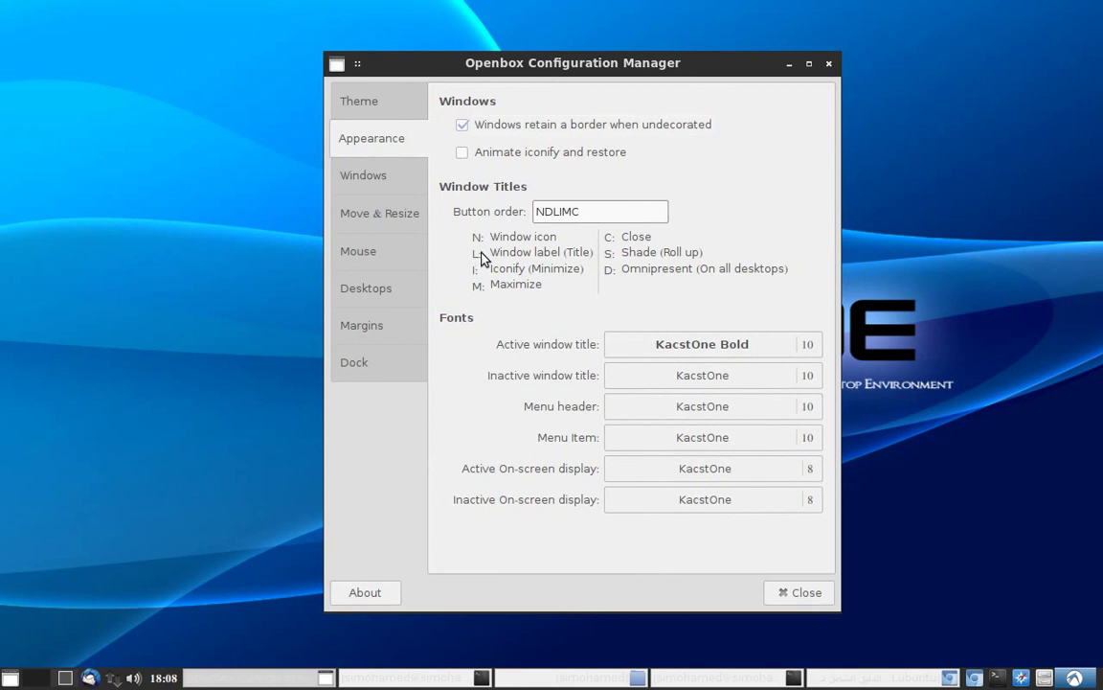
drag(594, 207, 505, 238)
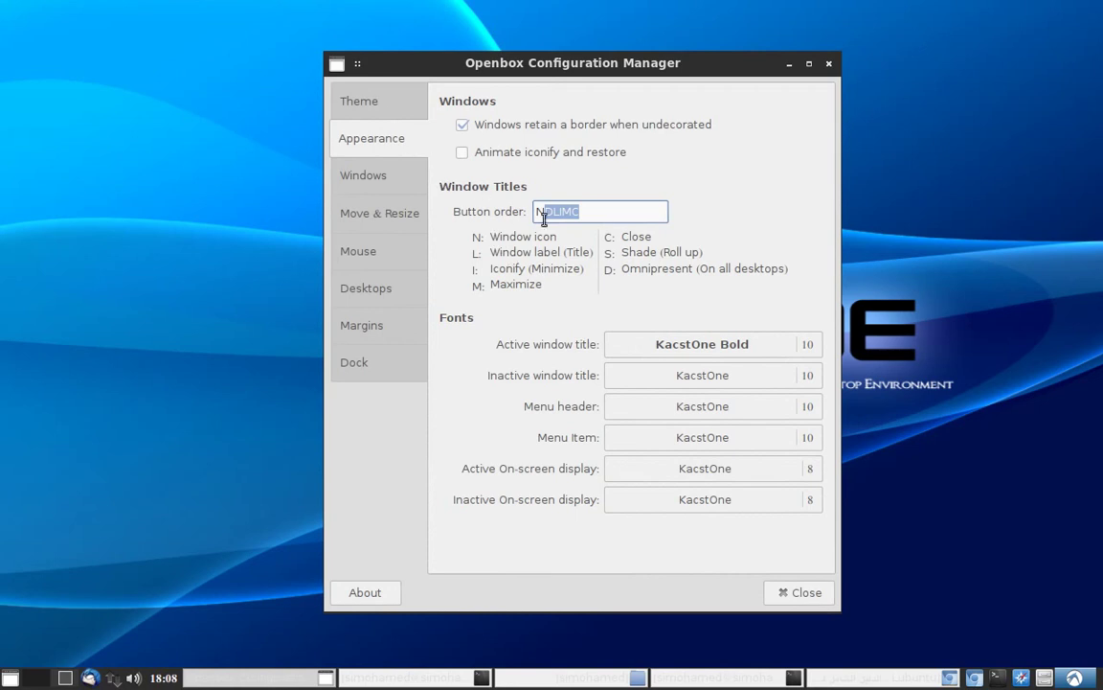
click(613, 210)
key(Delete)
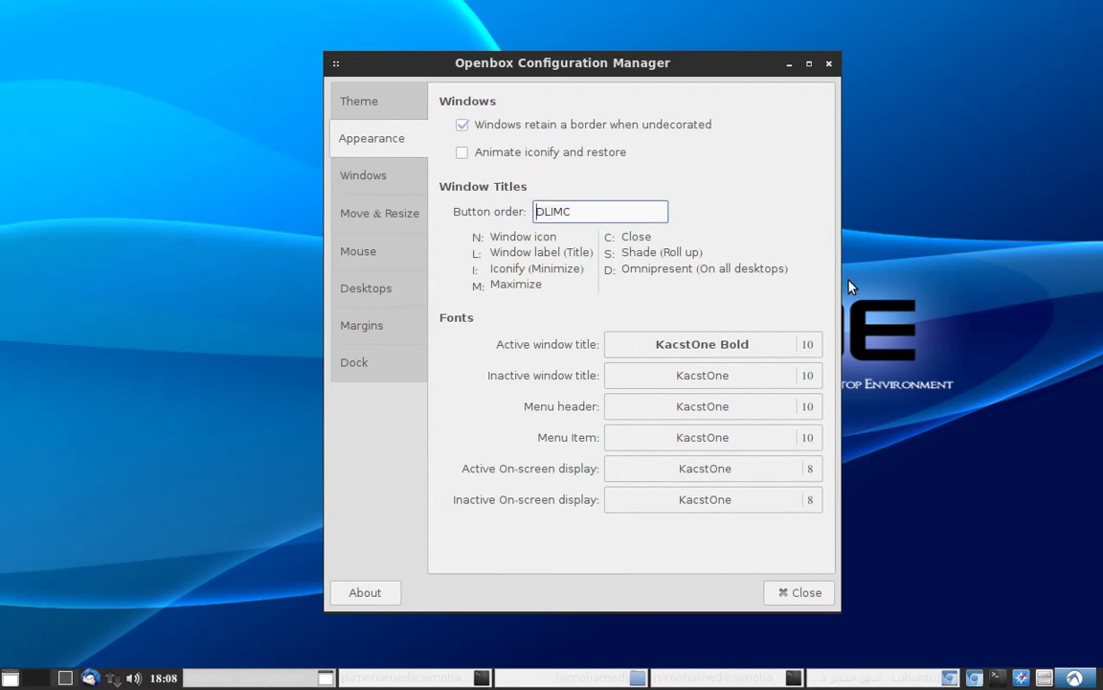
text(N)
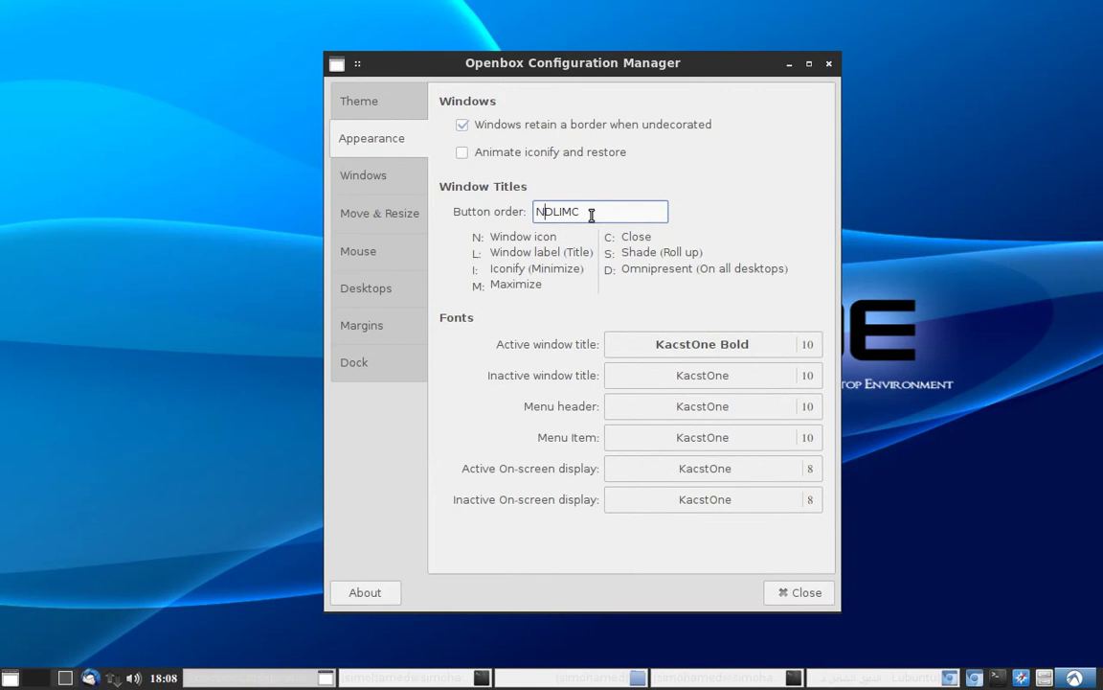
mouse_move(591, 214)
mouse_move(557, 59)
mouse_down()
mouse_move(574, 56)
mouse_move(570, 70)
mouse_up()
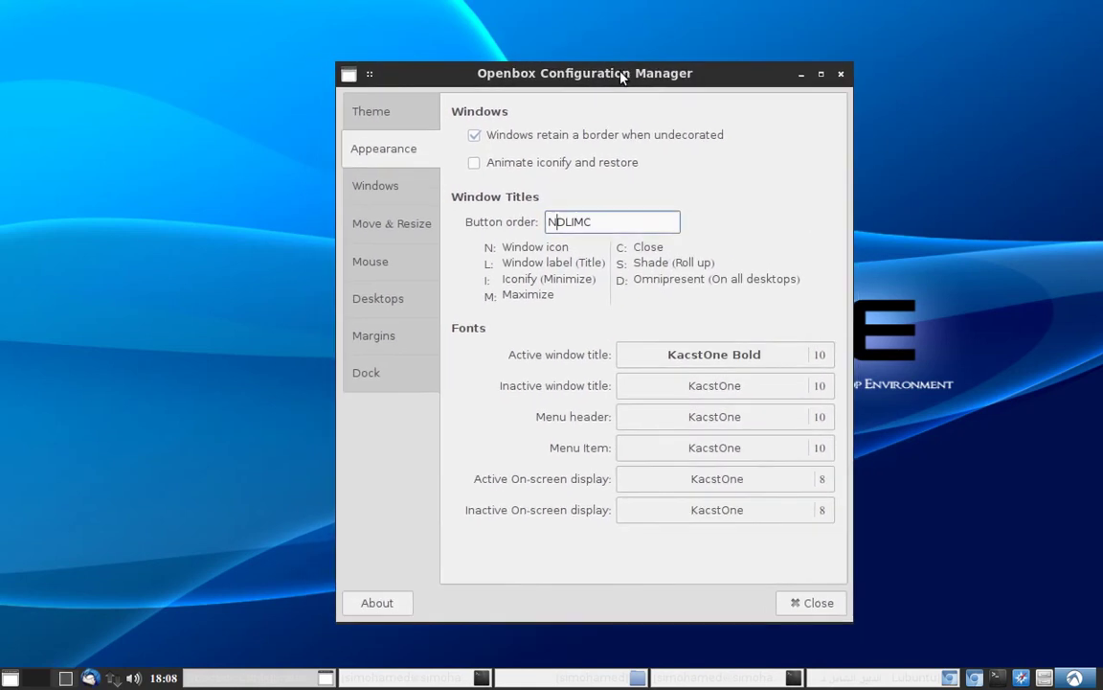
Step: Make the configuration window present on all desktops, check it on the second desktop and return to the first
click(370, 75)
click(67, 678)
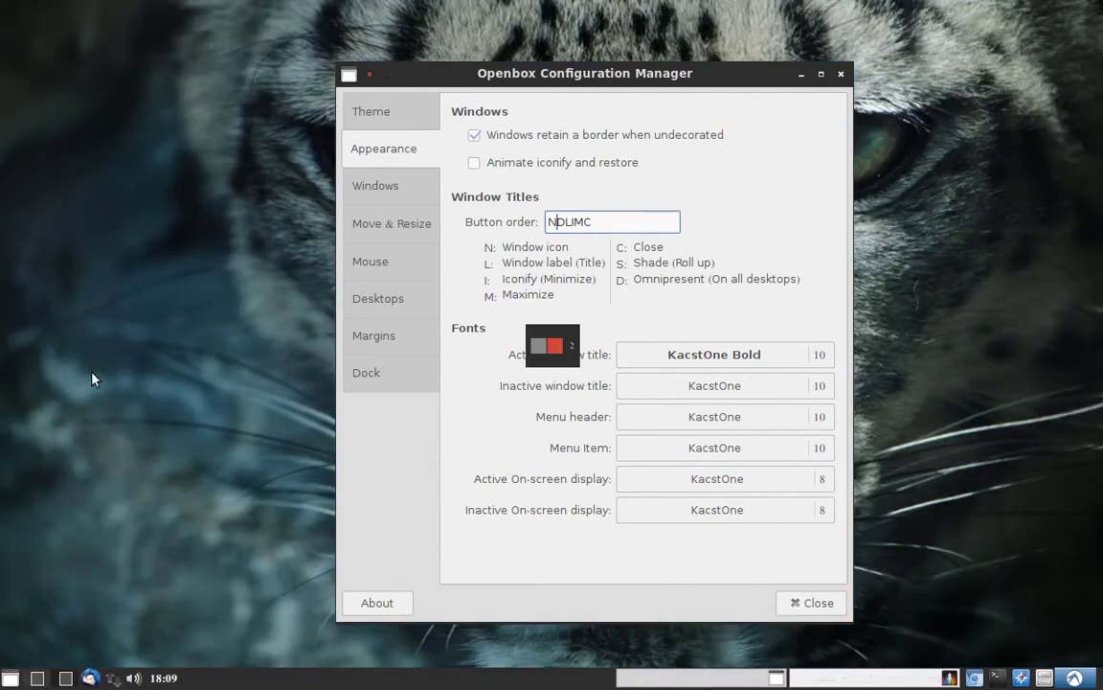
click(37, 678)
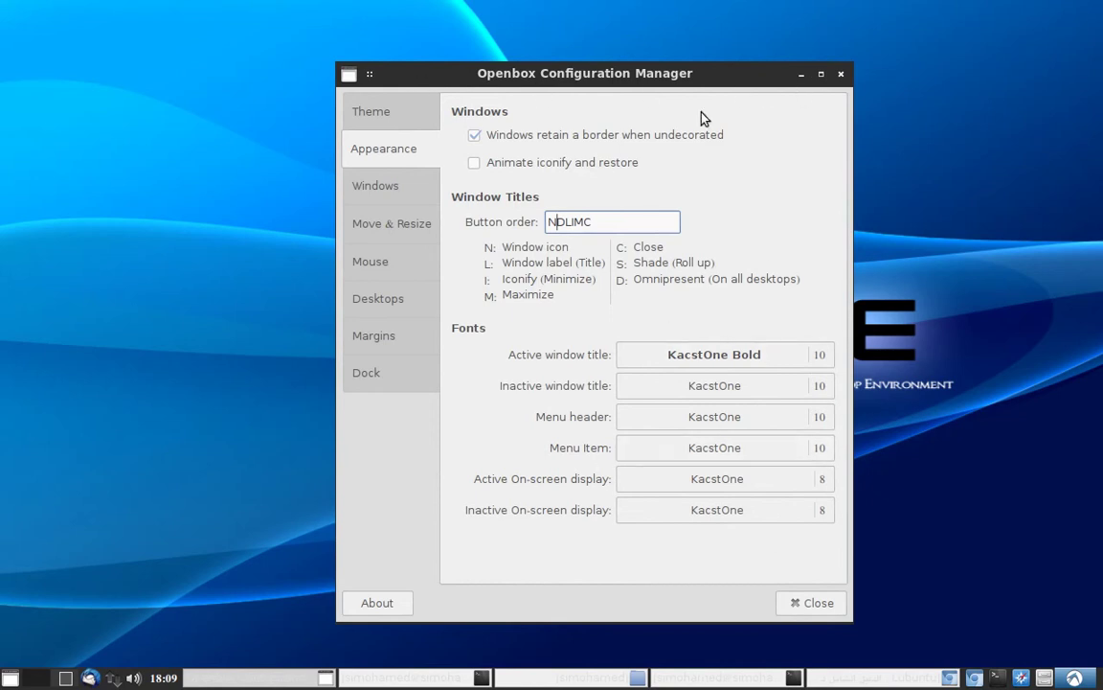
Step: Show the home folder in the file manager behind the configuration window and reposition the configuration window over it
click(592, 680)
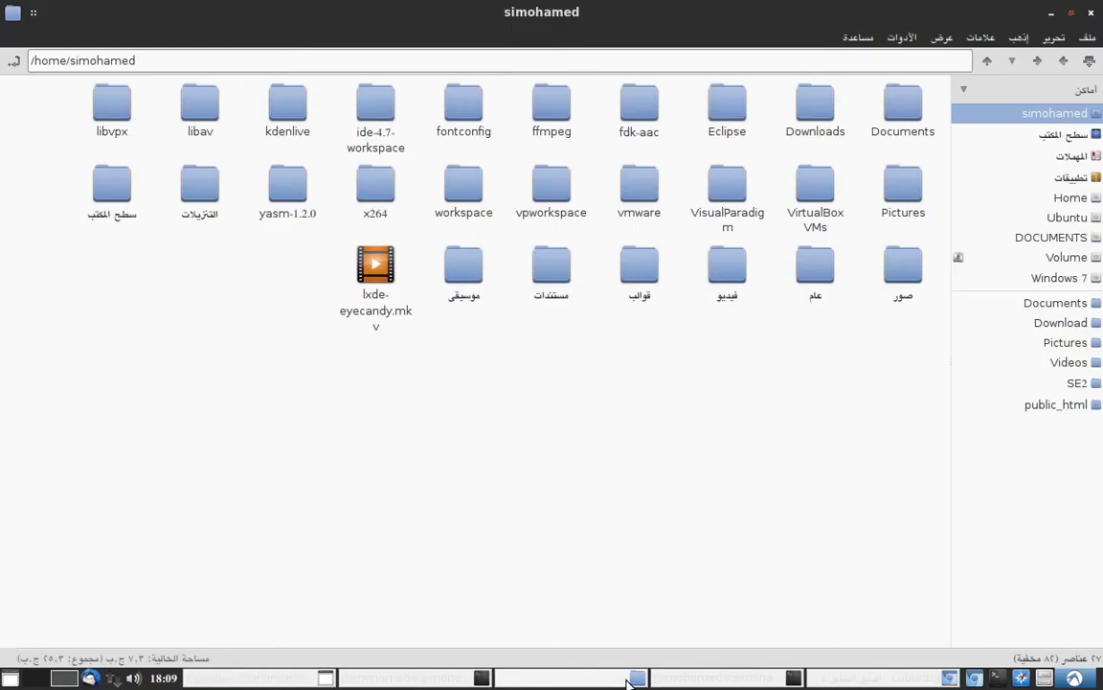
click(592, 680)
drag(575, 72, 580, 102)
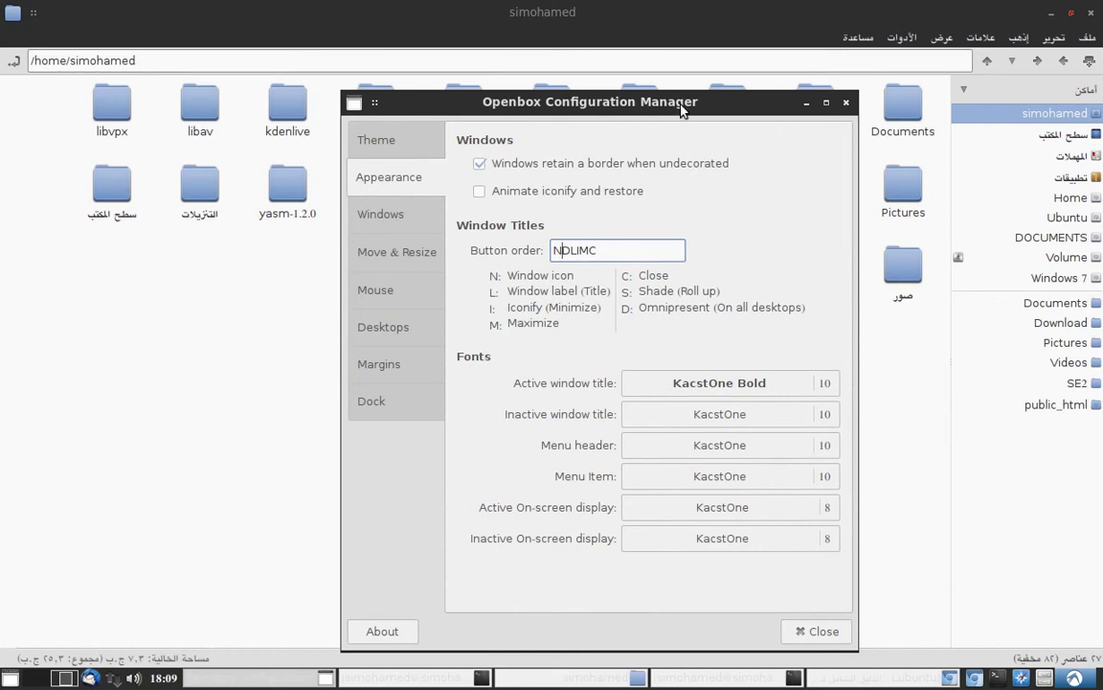
drag(613, 102, 624, 70)
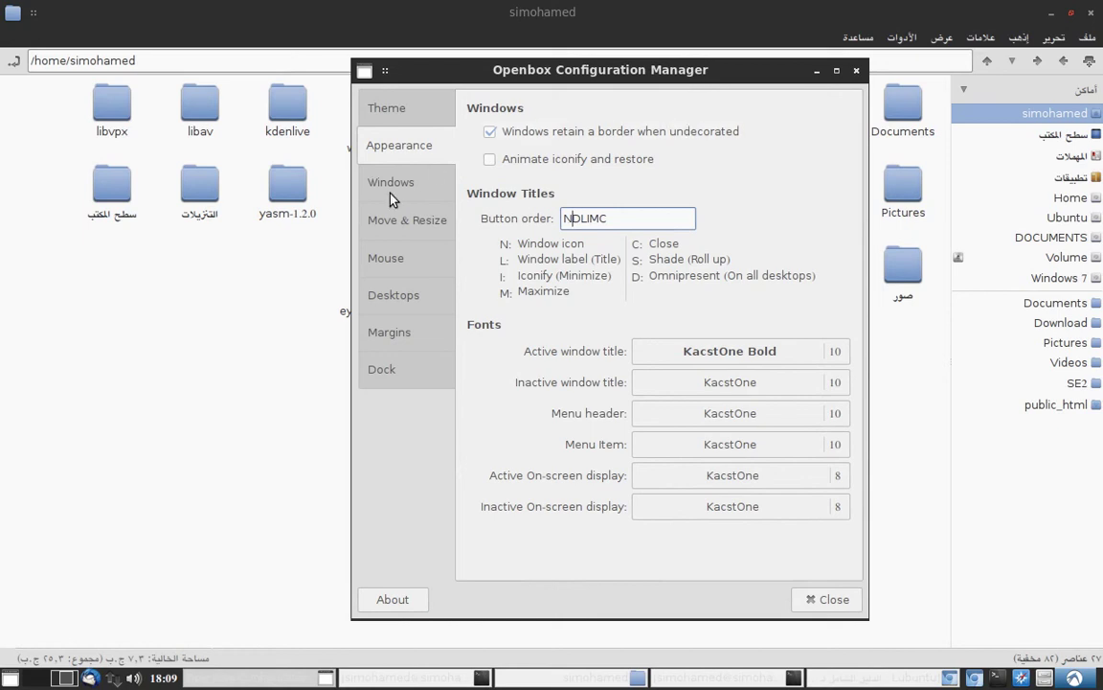
Step: View the Desktops settings, close the Openbox Configuration Manager and minimize the file manager
click(394, 297)
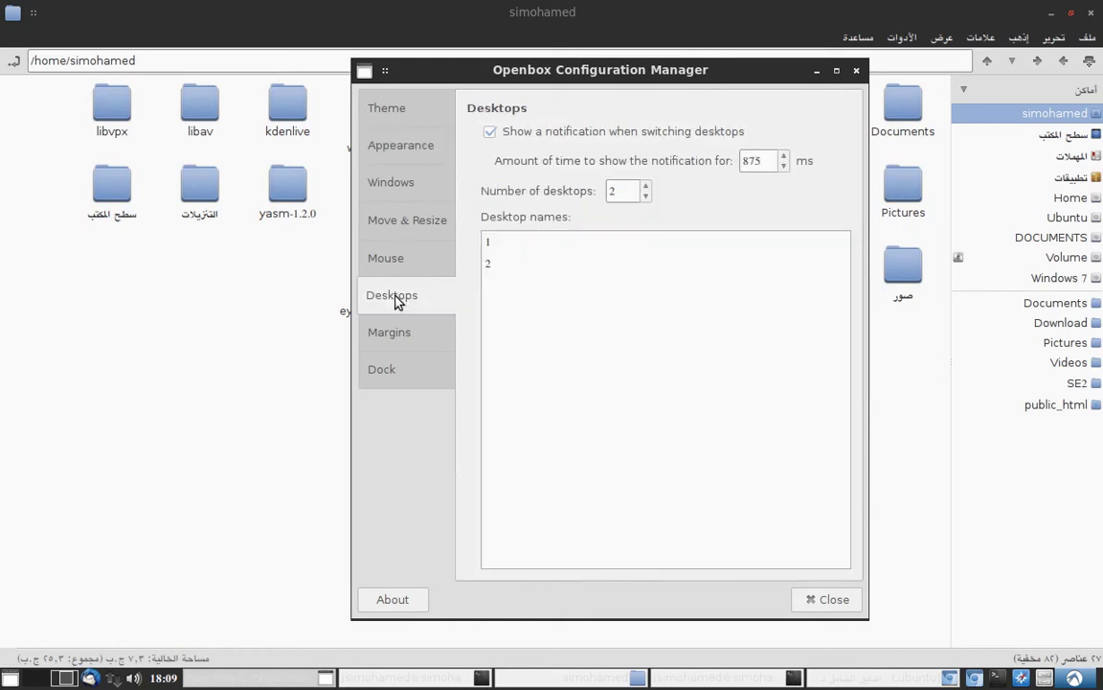
click(858, 71)
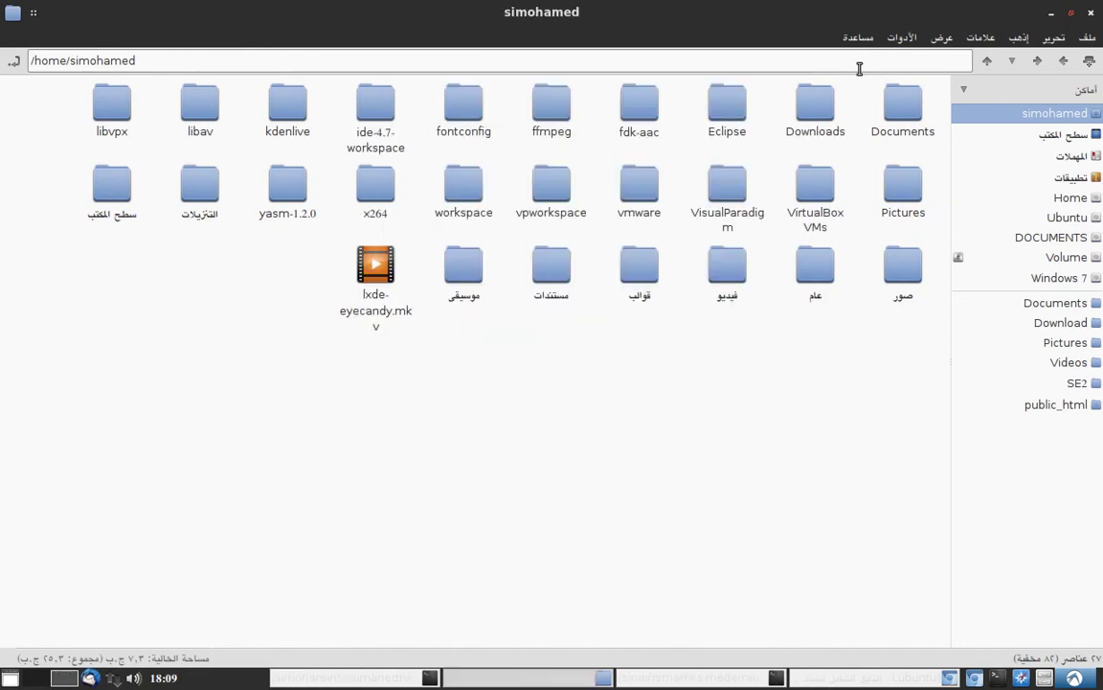
click(1050, 14)
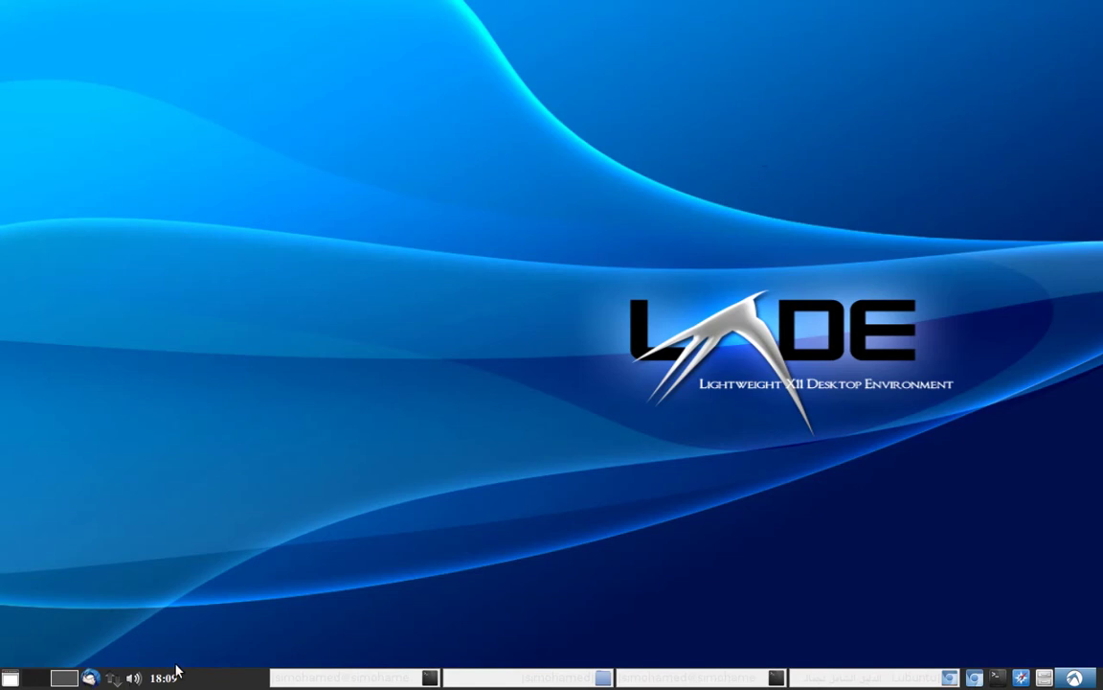
Step: Open the panel settings, try the left and right screen edges for the panel, and place it at the top edge
right_click(1085, 678)
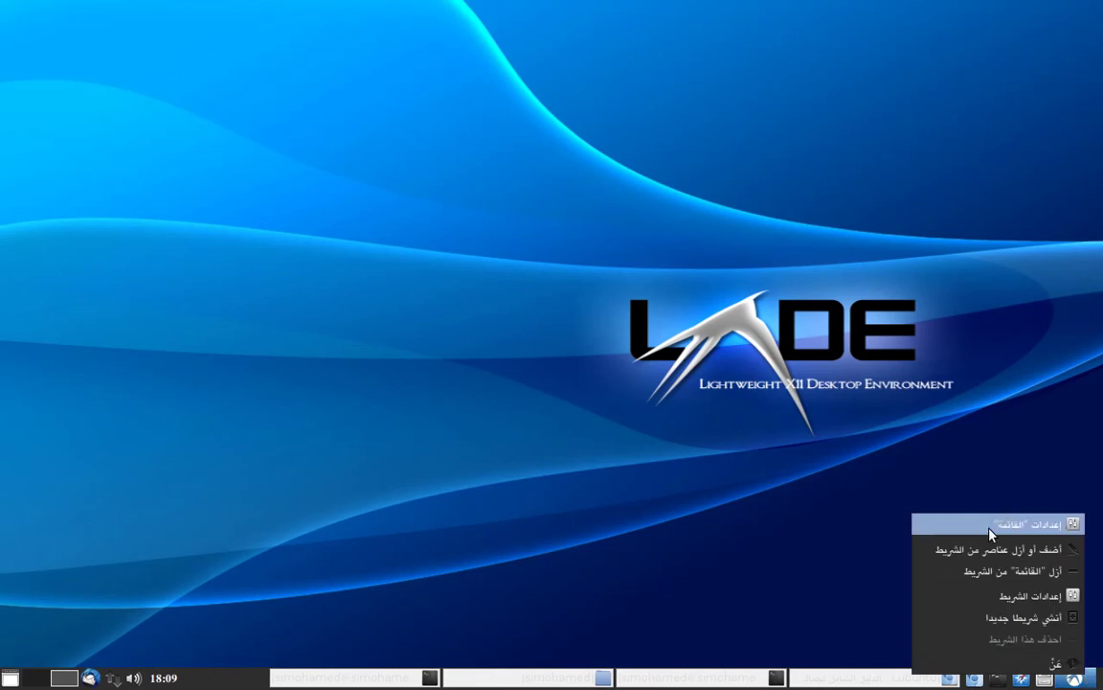
click(1030, 596)
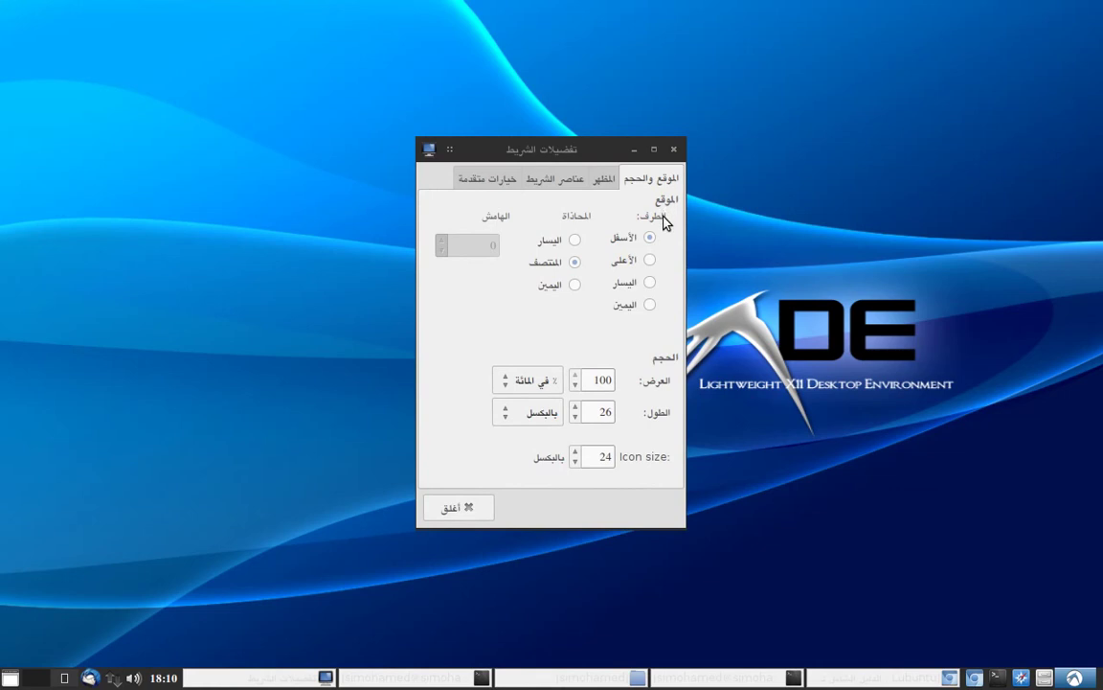
click(651, 260)
click(651, 282)
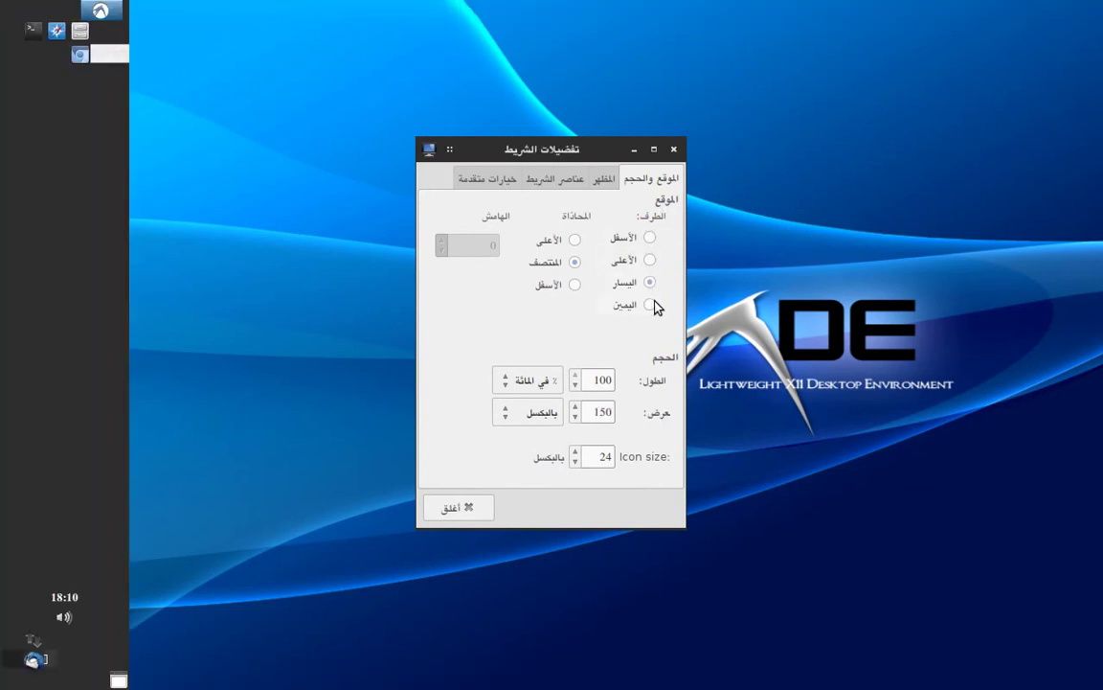
click(651, 305)
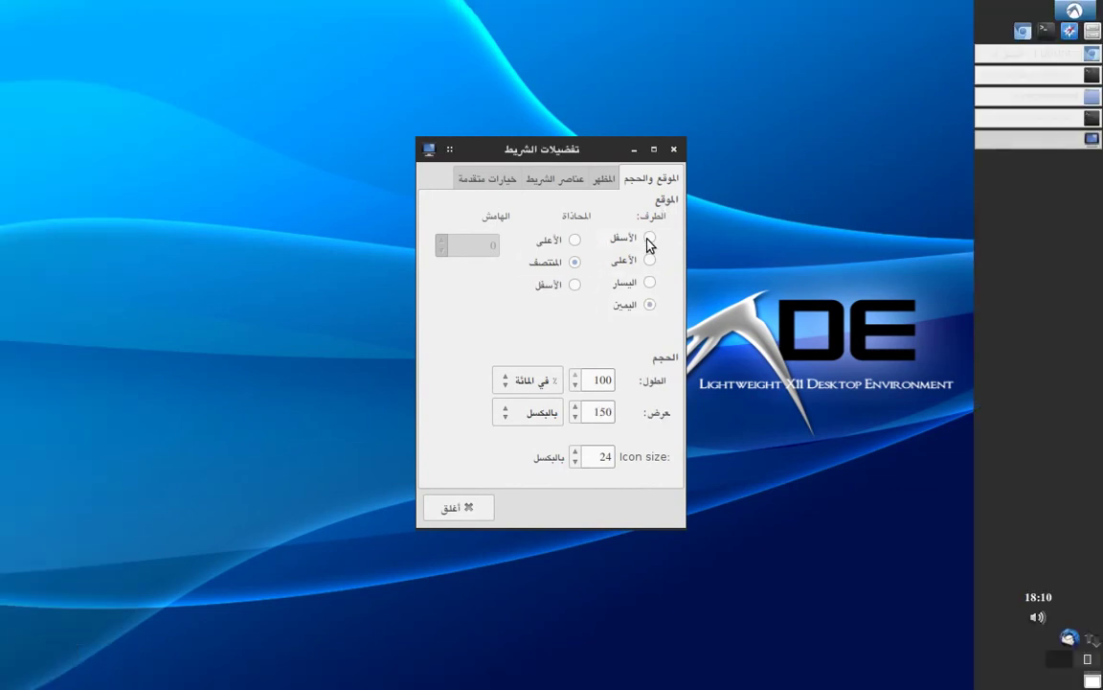
click(650, 260)
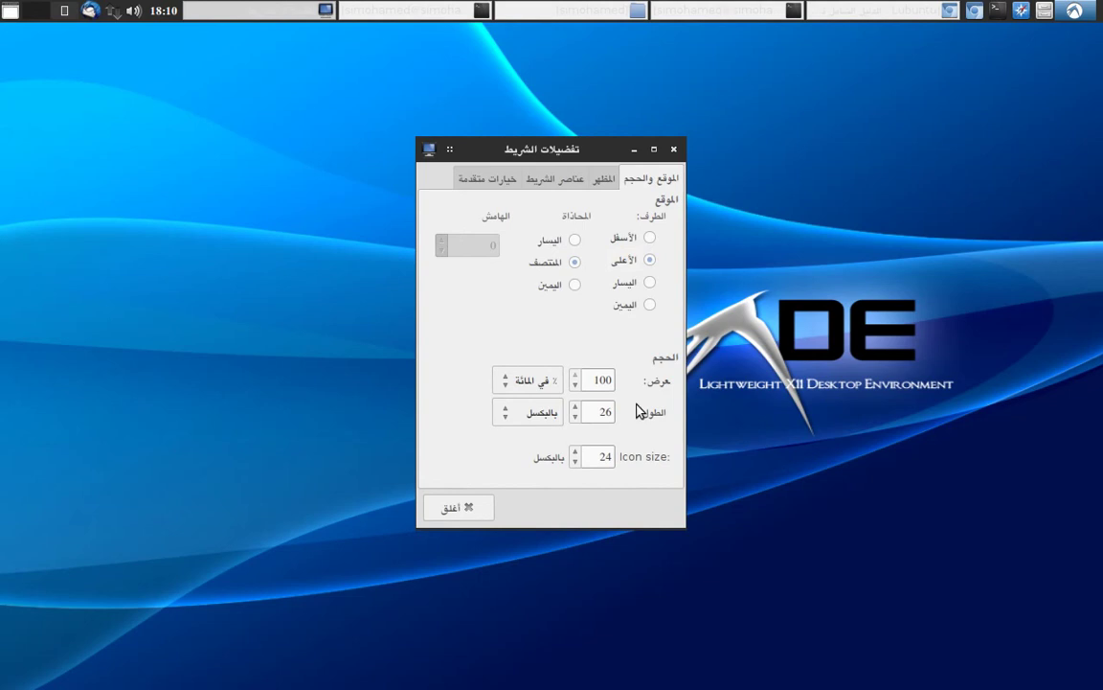
Step: Reduce the panel width to 95 percent and try the left and right alignments
click(576, 387)
click(576, 388)
click(576, 388)
click(576, 388)
click(575, 387)
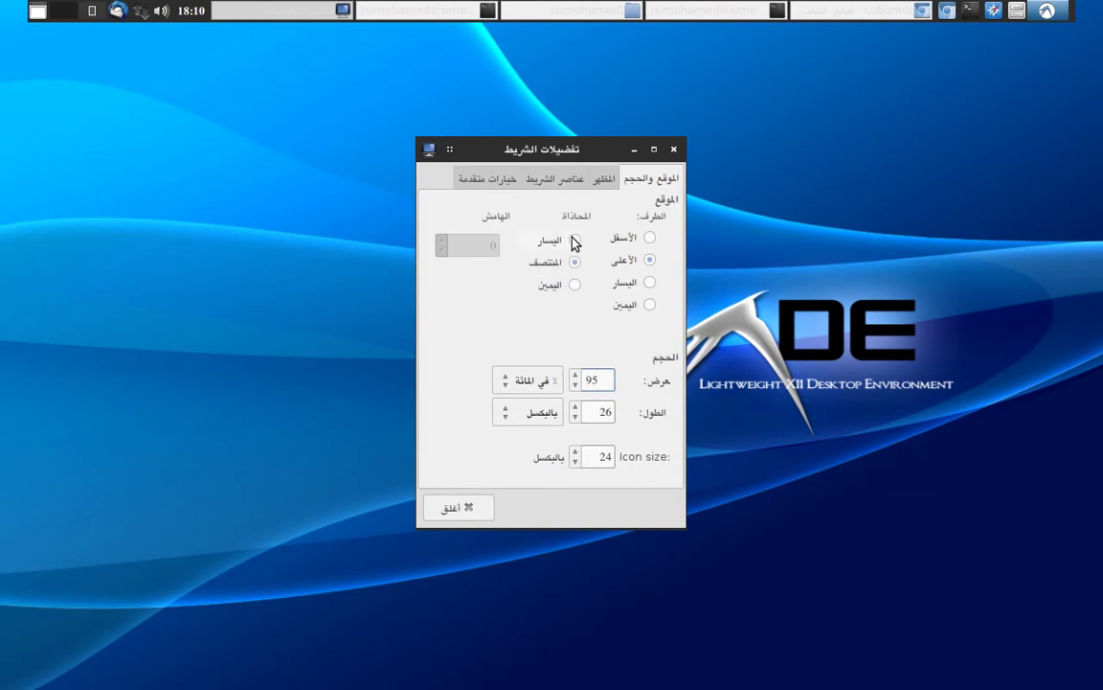
click(575, 240)
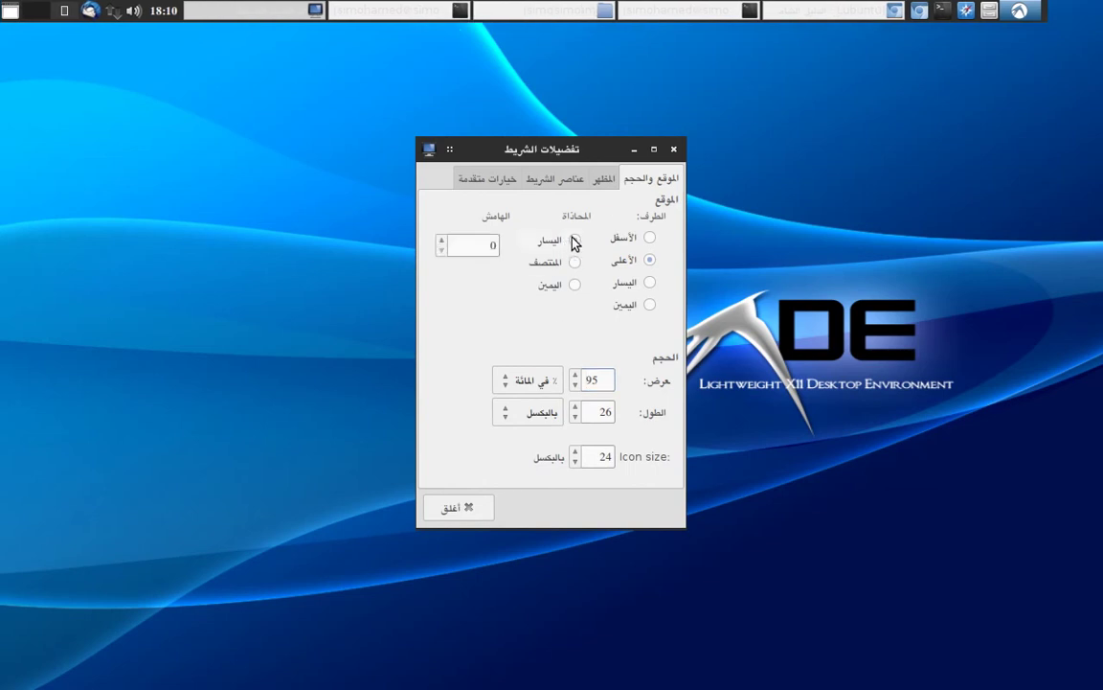
click(575, 285)
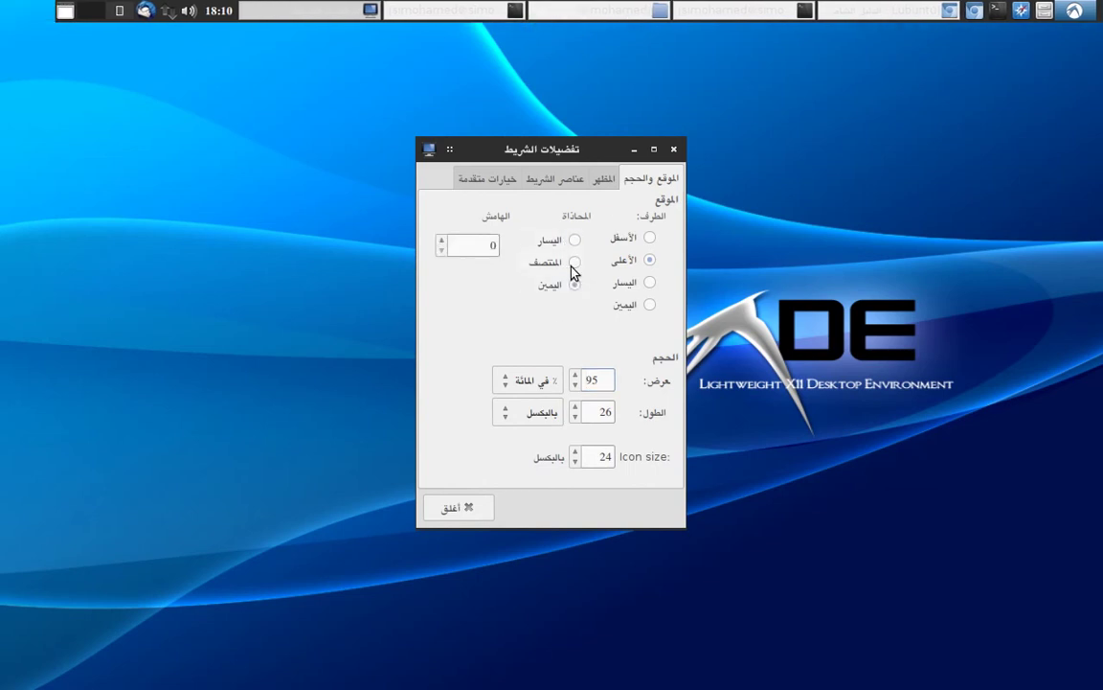
Step: Restore the panel to centre alignment and a width of 100 percent
click(574, 262)
click(575, 376)
click(574, 375)
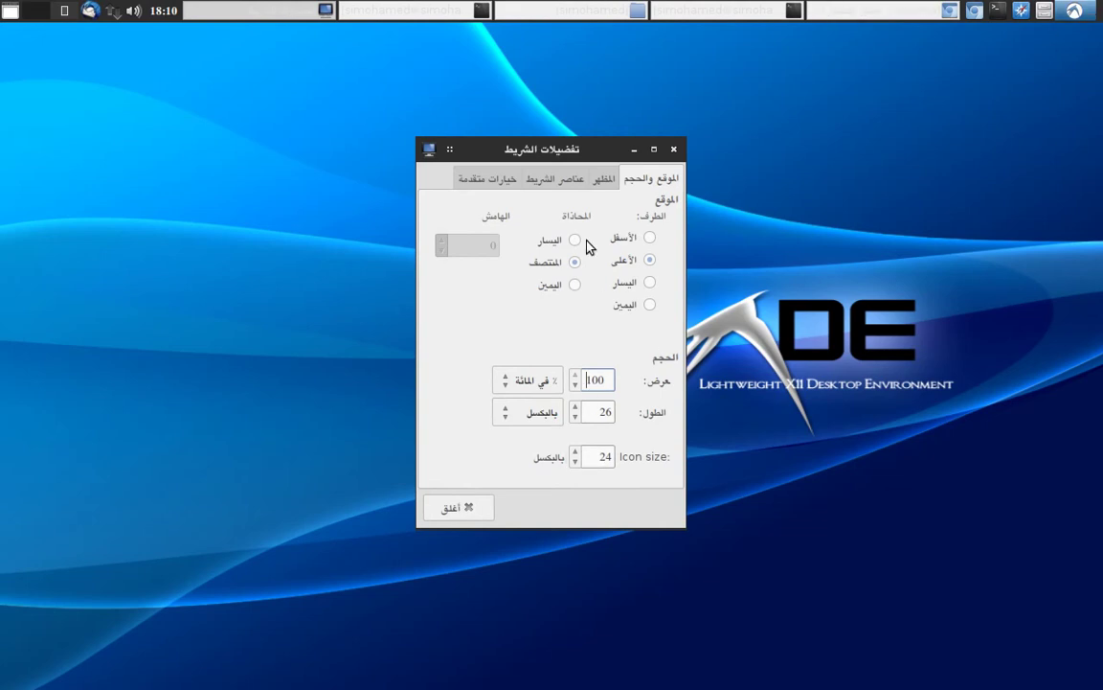
Step: Try a fully transparent panel background using colour #000000 with opacity 0, and switch back to the system theme background
click(604, 180)
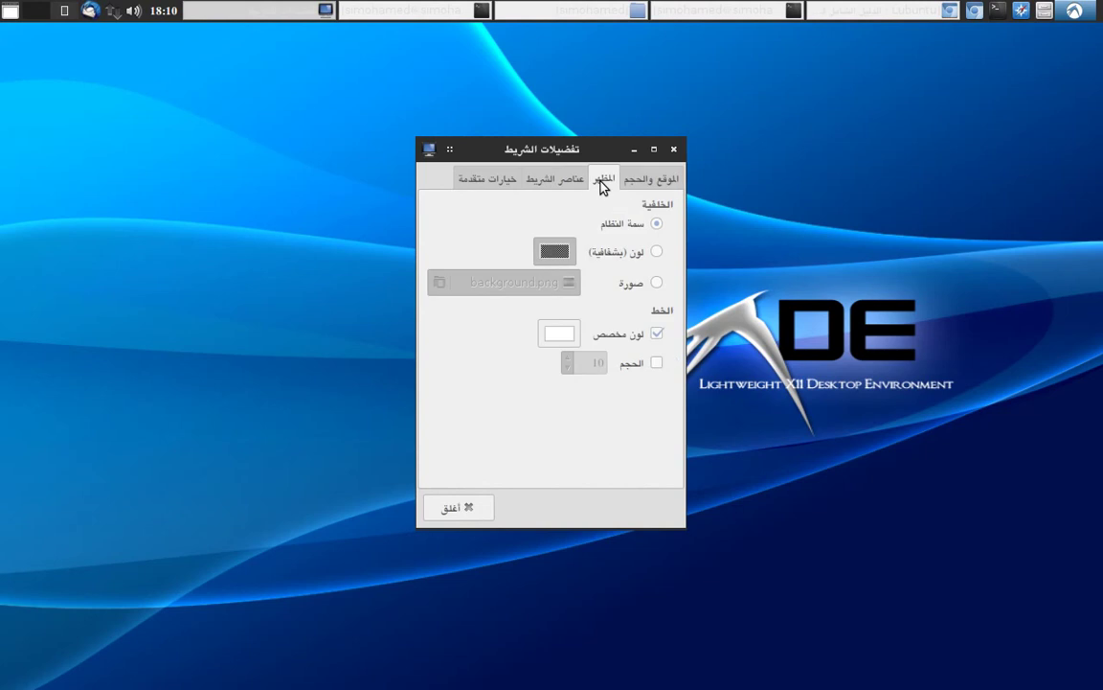
click(656, 252)
click(555, 251)
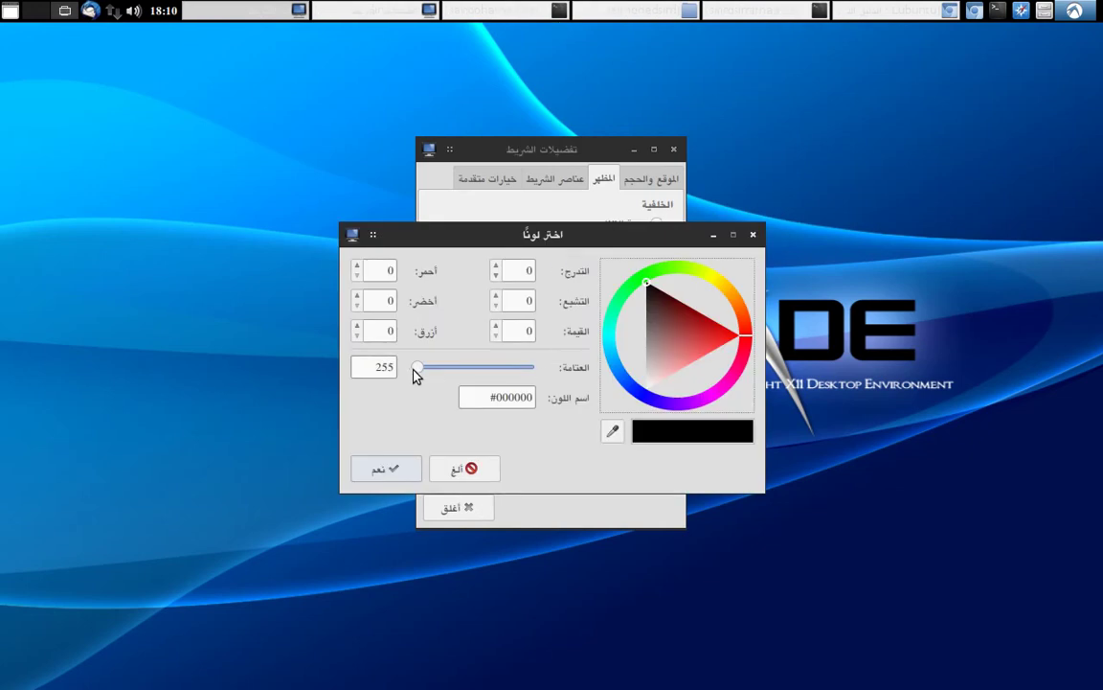
drag(422, 368, 536, 370)
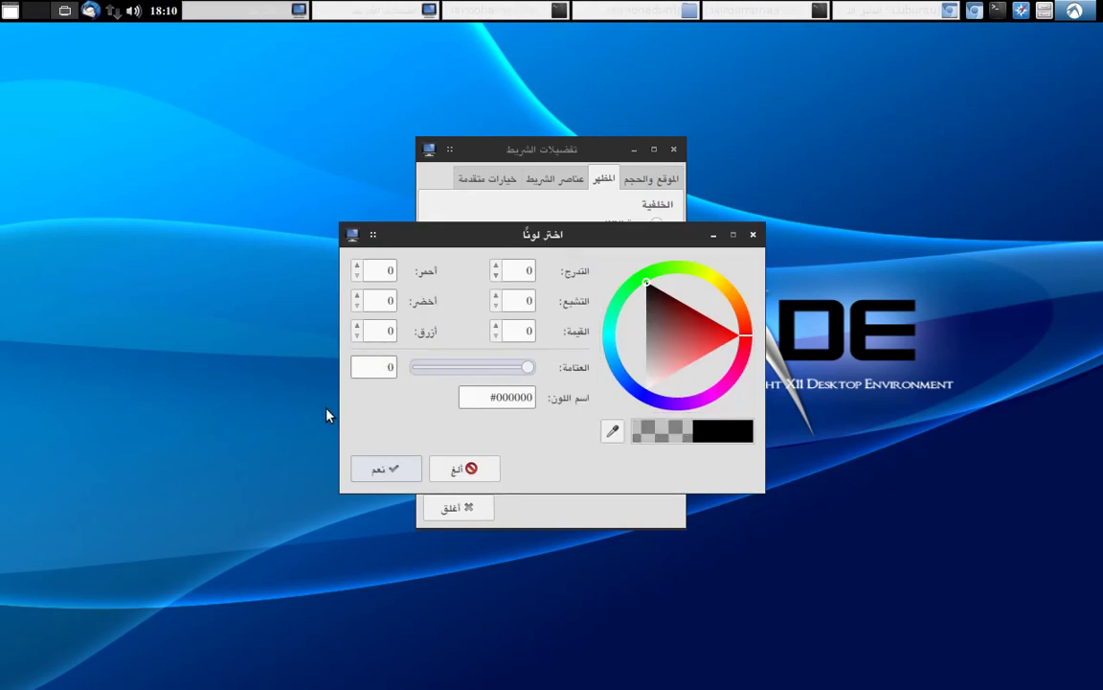
click(388, 471)
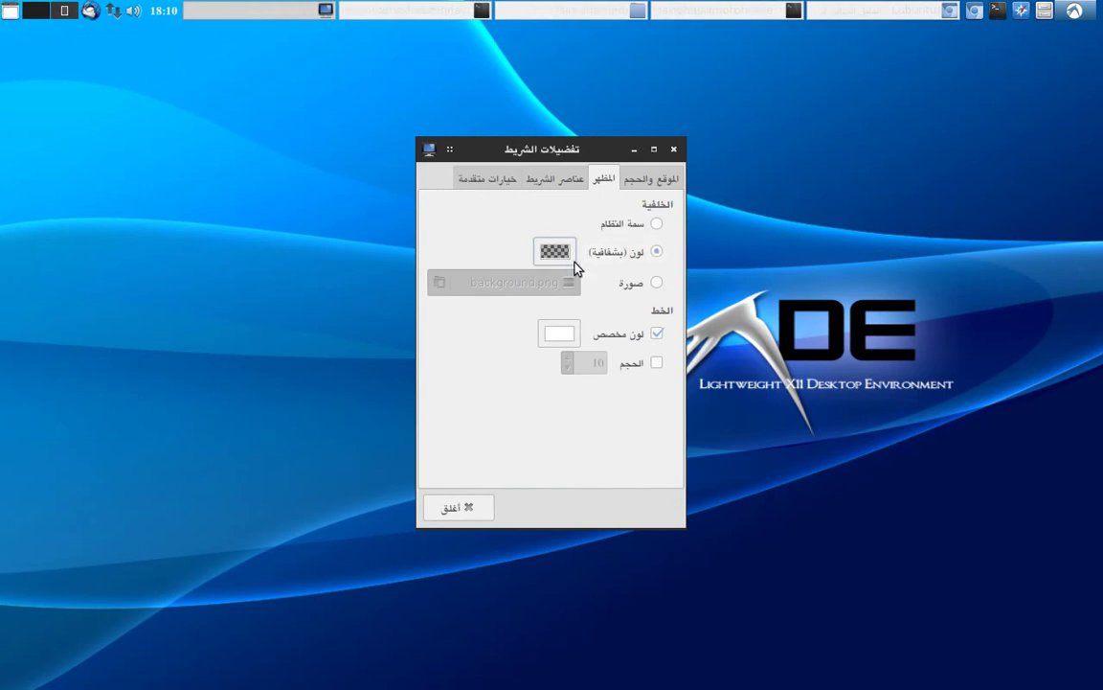
click(657, 224)
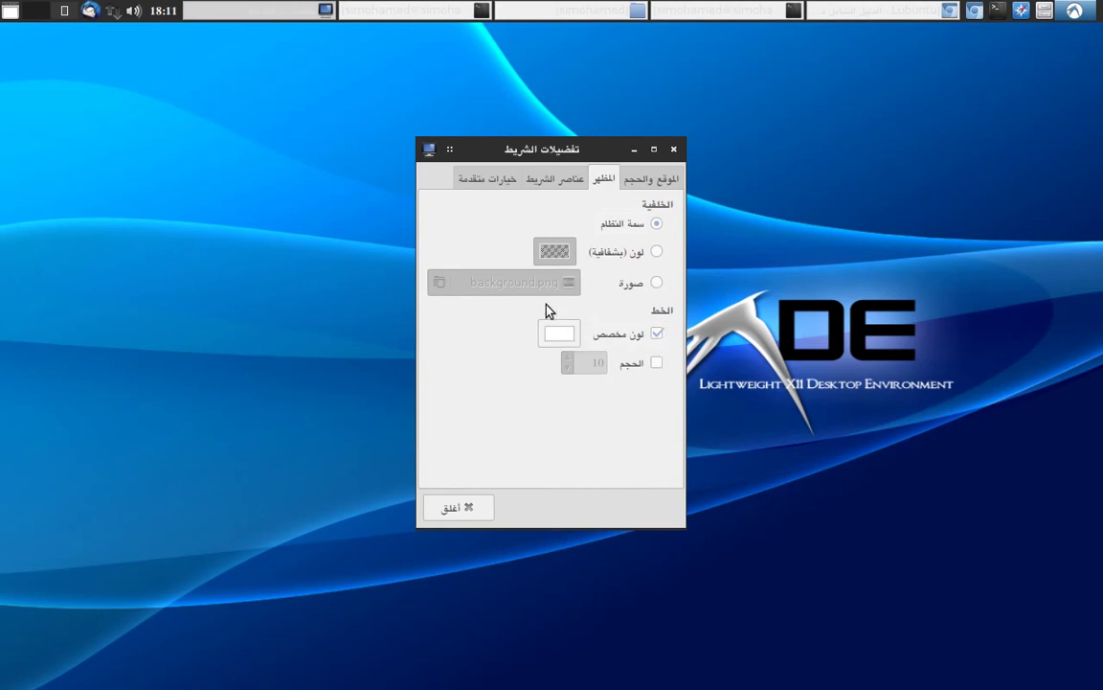
Step: View the advanced panel options and shift the settings window slightly
mouse_move(164, 21)
click(475, 182)
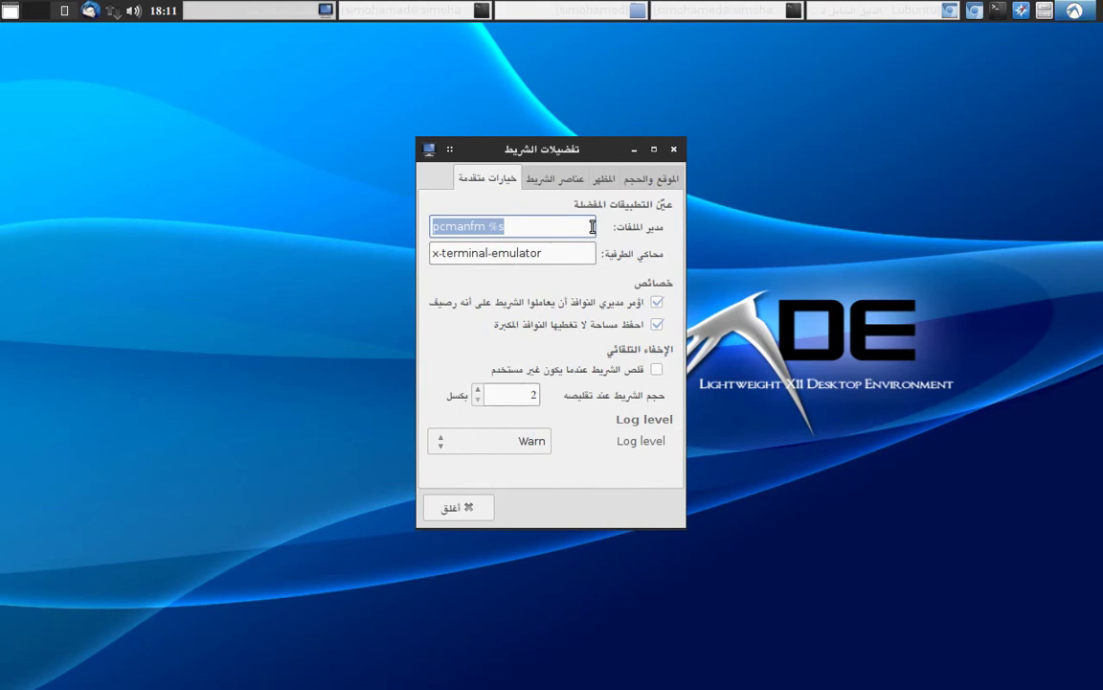
drag(568, 146, 566, 131)
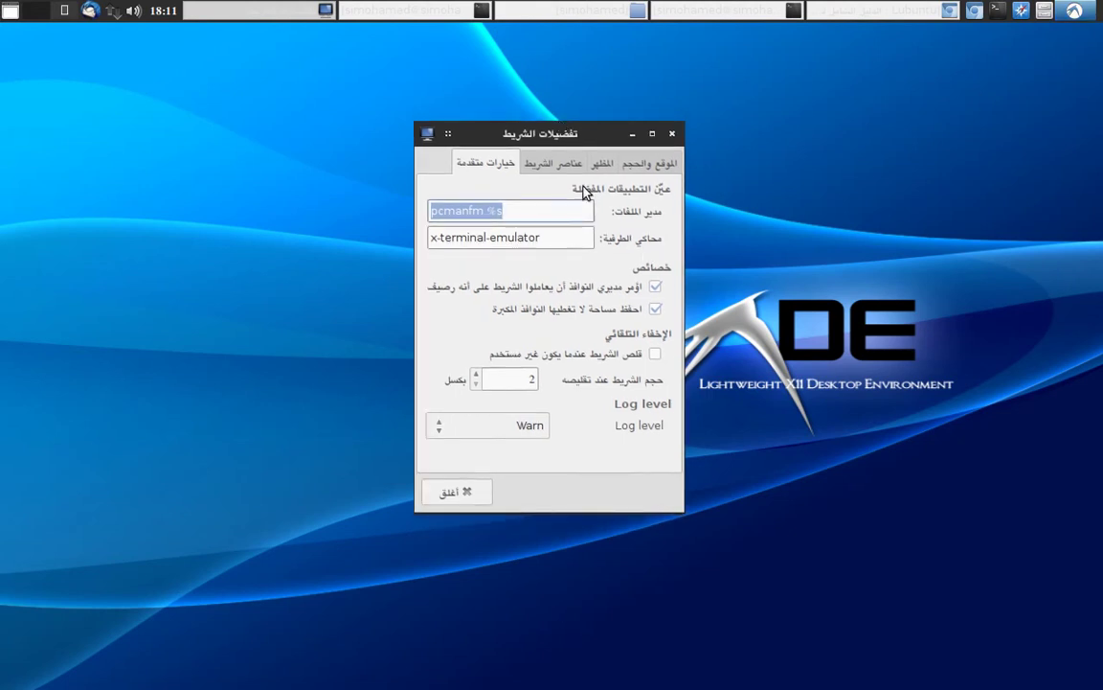
Step: Open the settings of the Menu panel item (القائمة) and start browsing for a new menu icon file
click(551, 165)
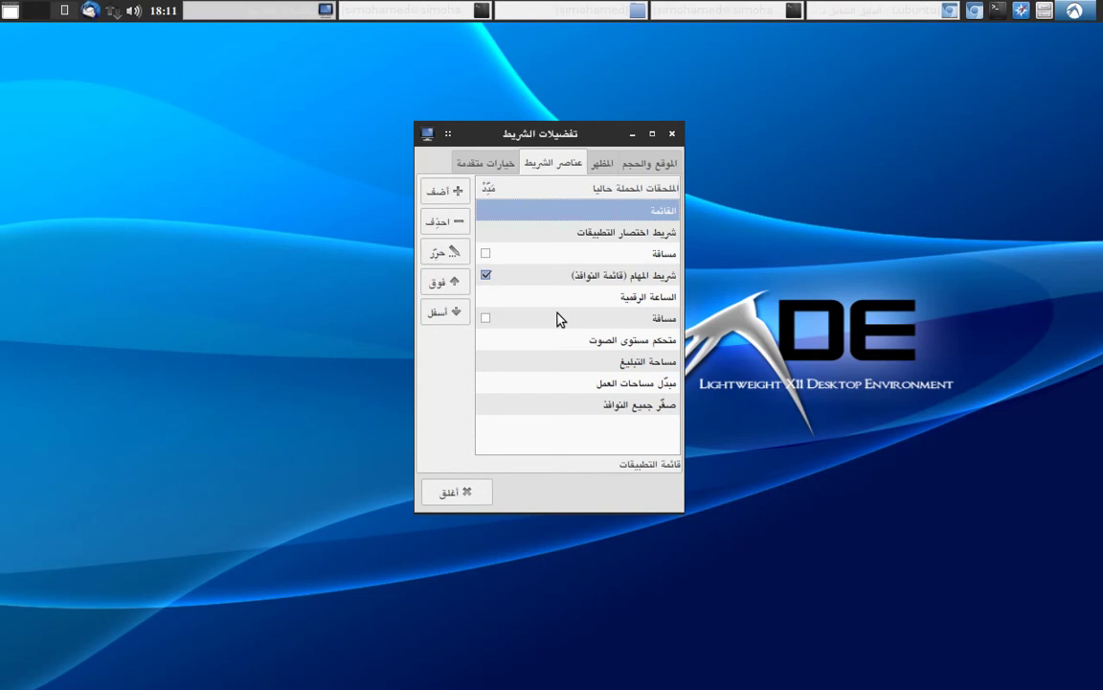
click(646, 215)
click(1074, 10)
click(1075, 11)
click(436, 254)
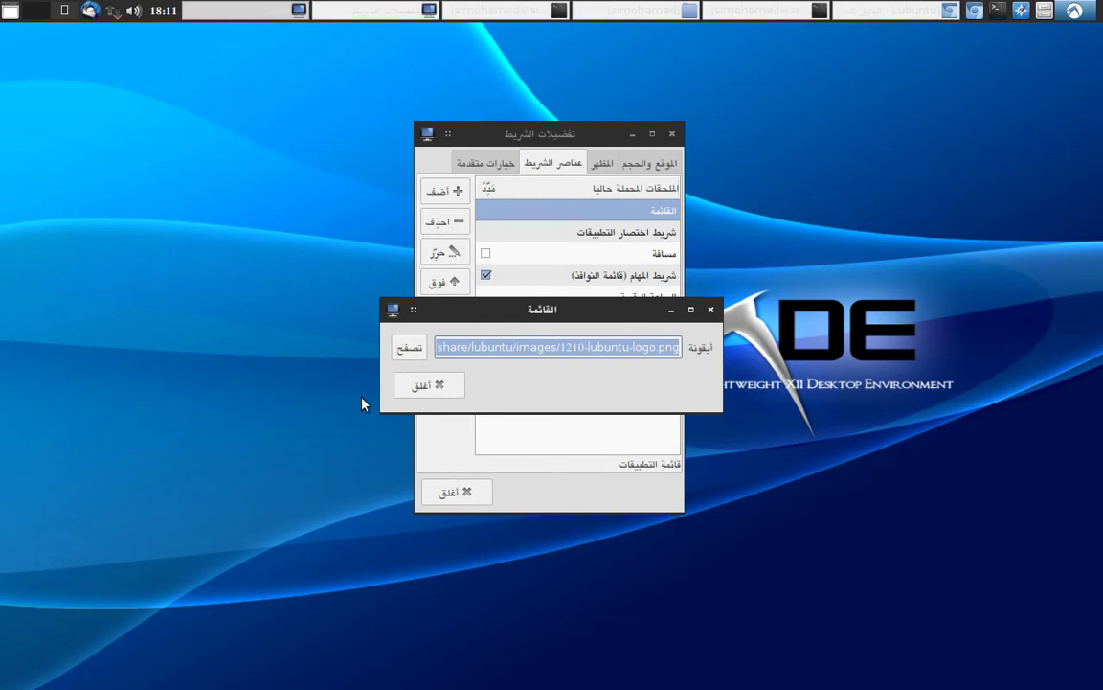
click(410, 347)
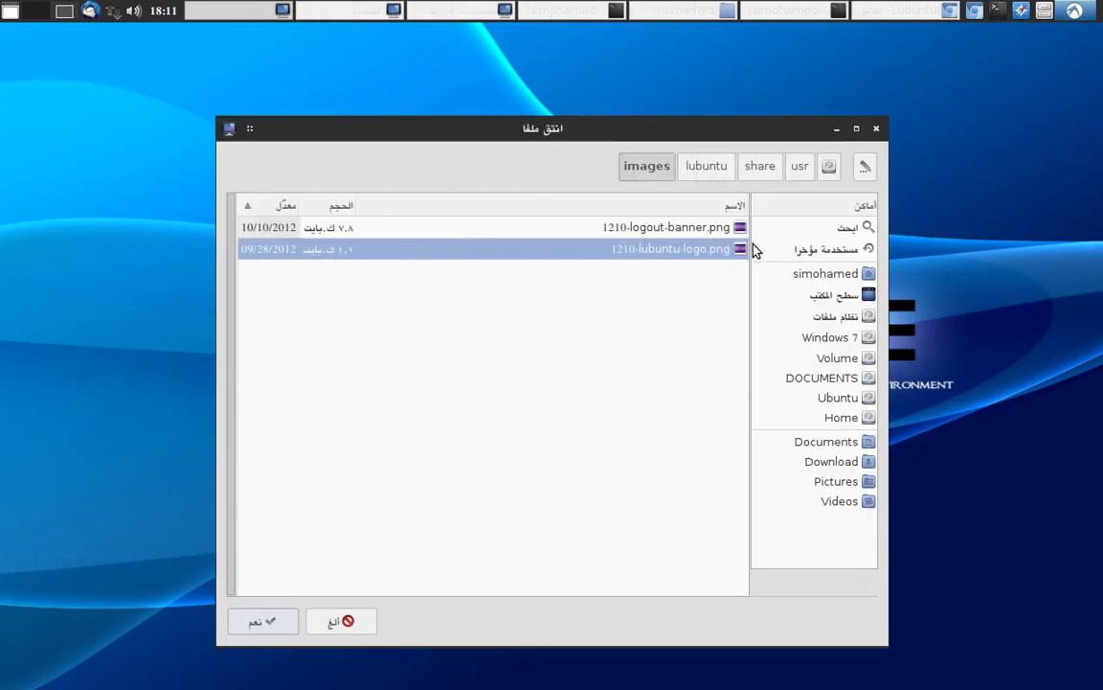
Step: Browse to the folder /usr/share/icons/Faenza/places/scalable in the icon file chooser
click(768, 167)
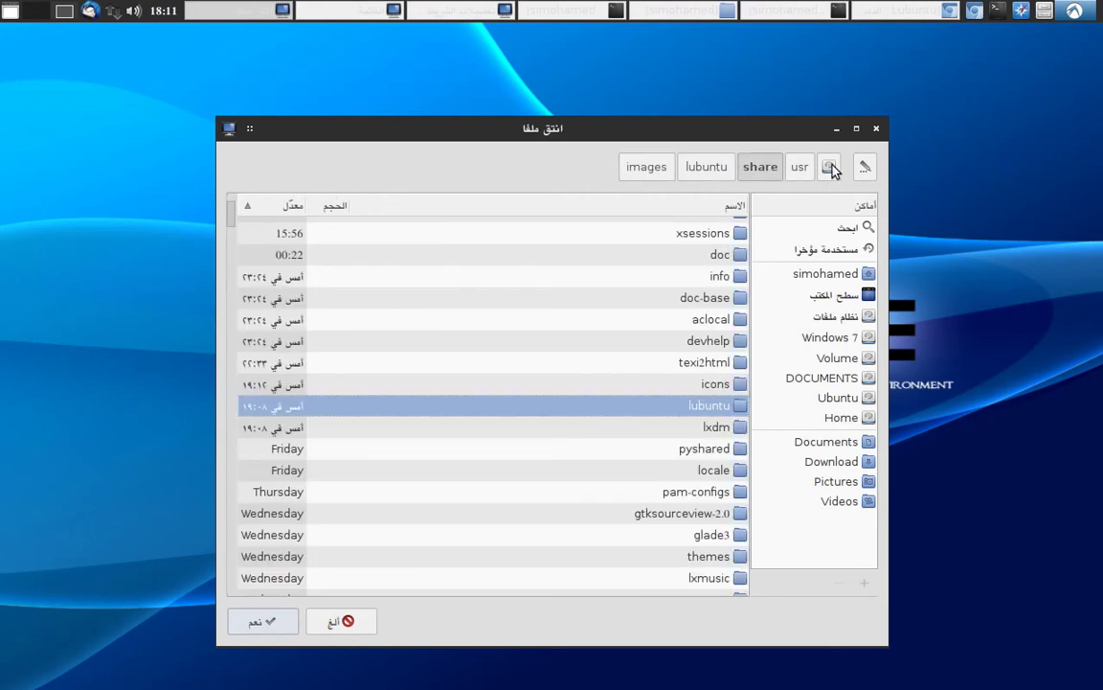
double_click(676, 387)
scroll(661, 374, down, 3)
scroll(620, 391, down, 5)
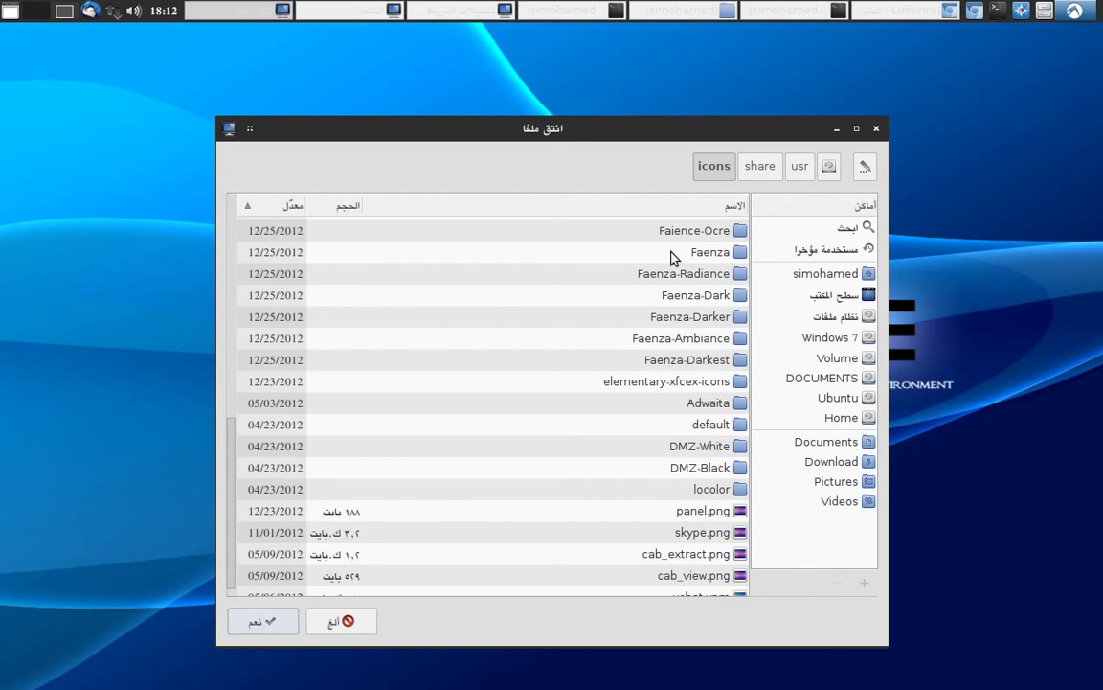
double_click(674, 254)
double_click(655, 401)
double_click(655, 250)
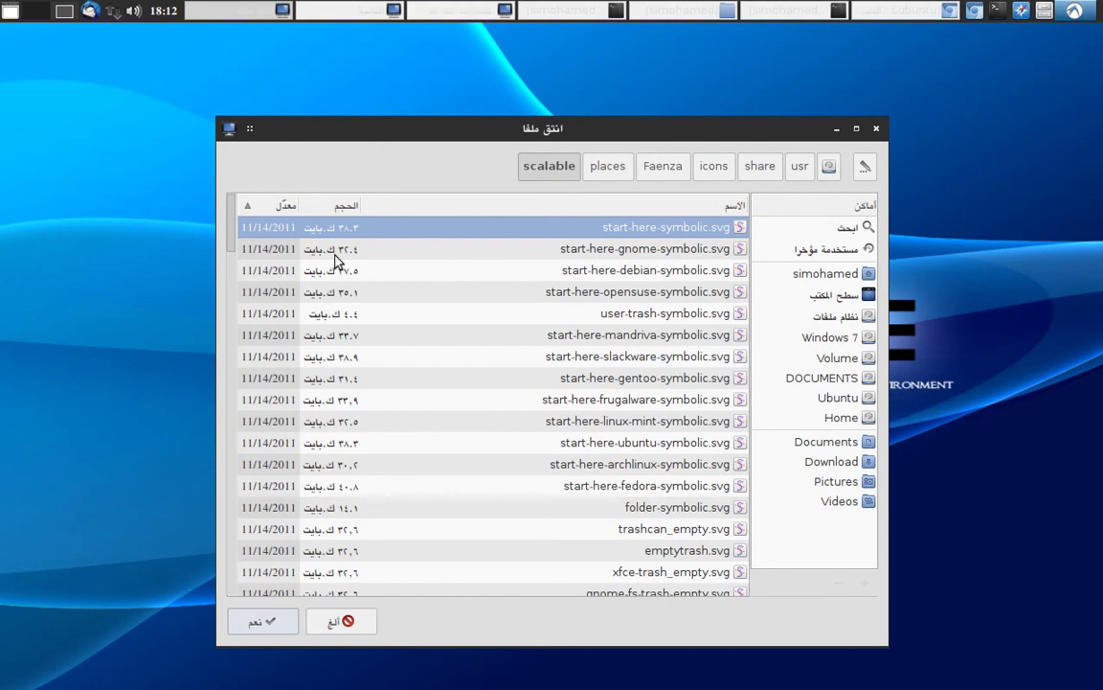
Step: Set start-here-debian-symbolic.svg as the menu icon and close the menu item settings
click(642, 273)
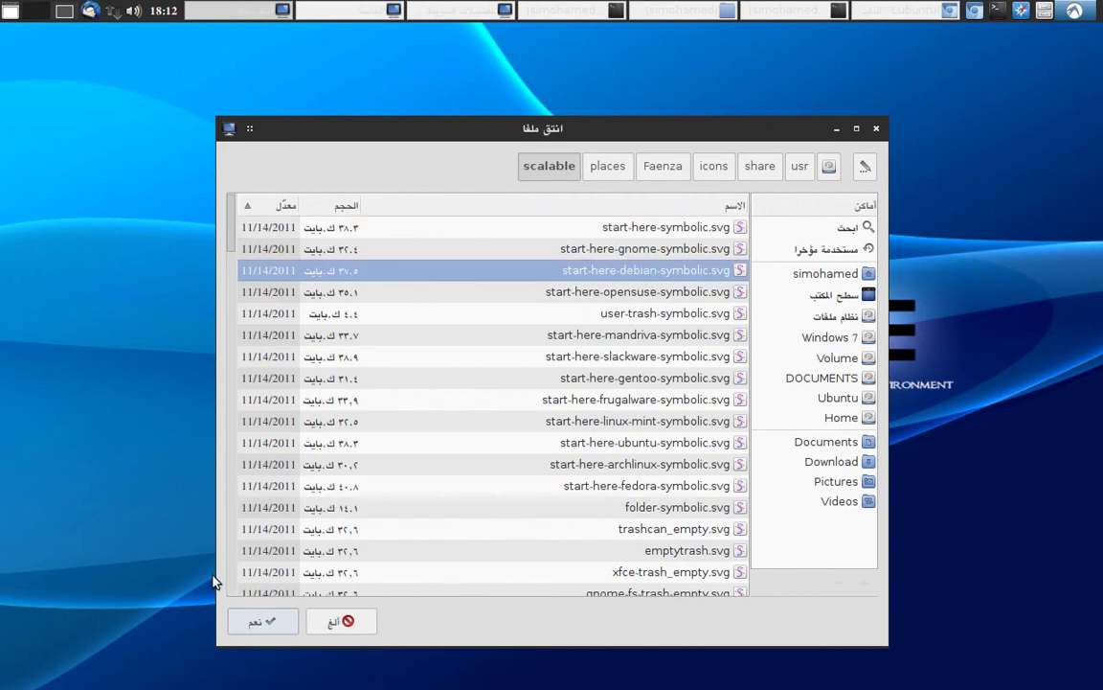
click(276, 620)
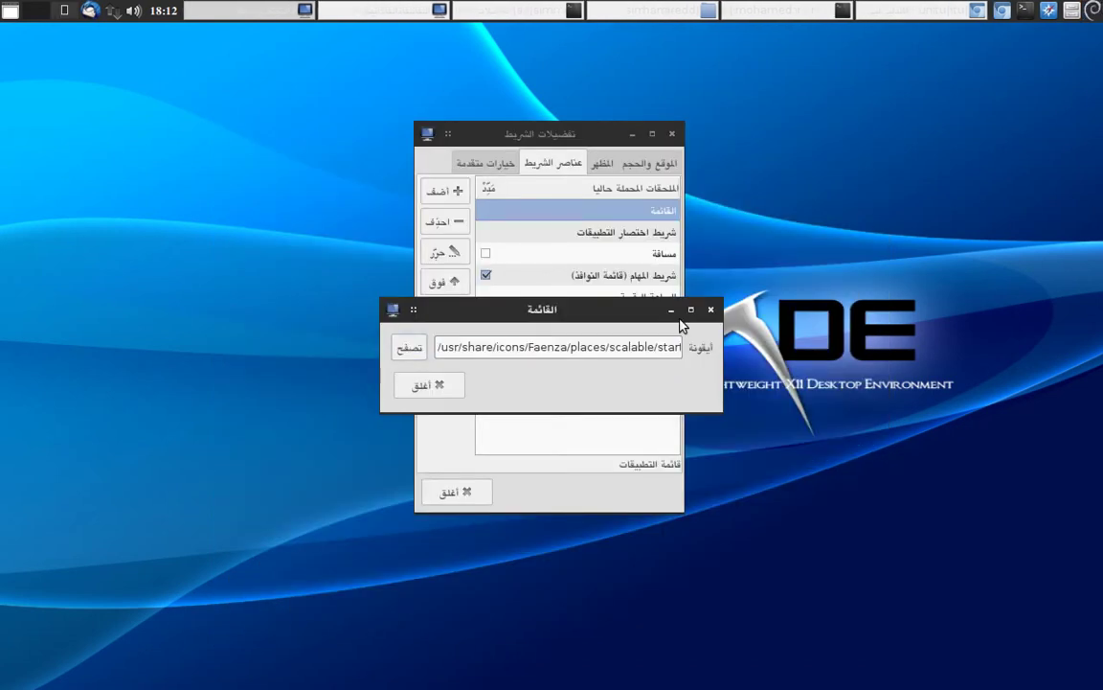
click(435, 395)
Step: Open the settings of the application launch bar item (شريط اختصار التطبيقات) and add Google Chrome from the internet category
click(613, 234)
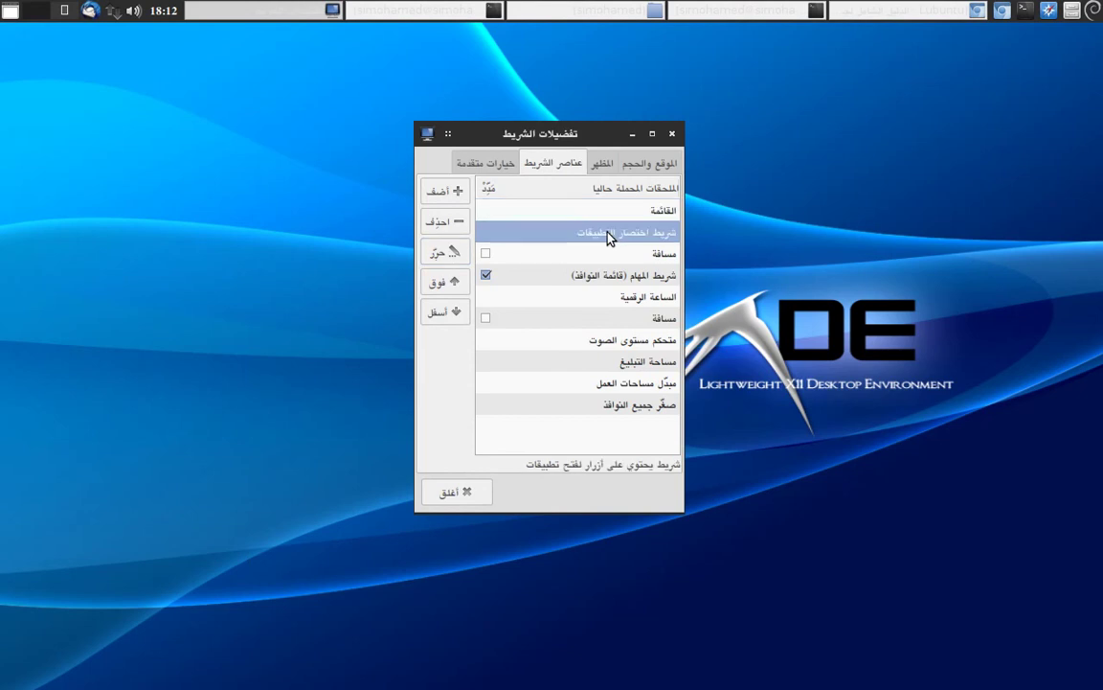
click(442, 254)
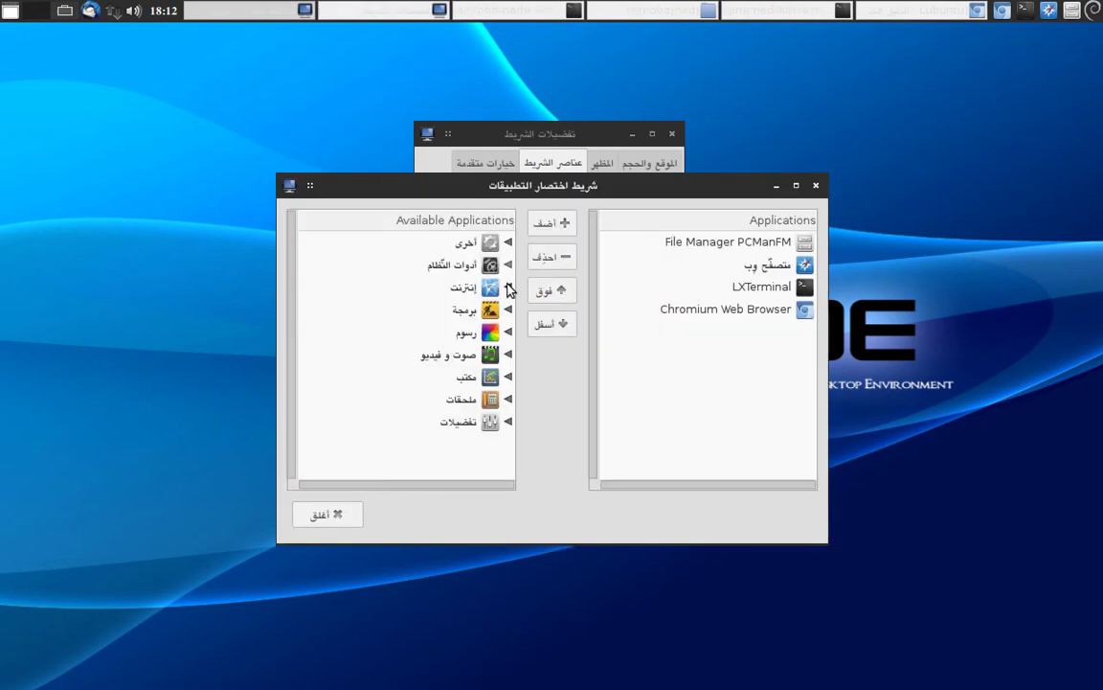
click(508, 287)
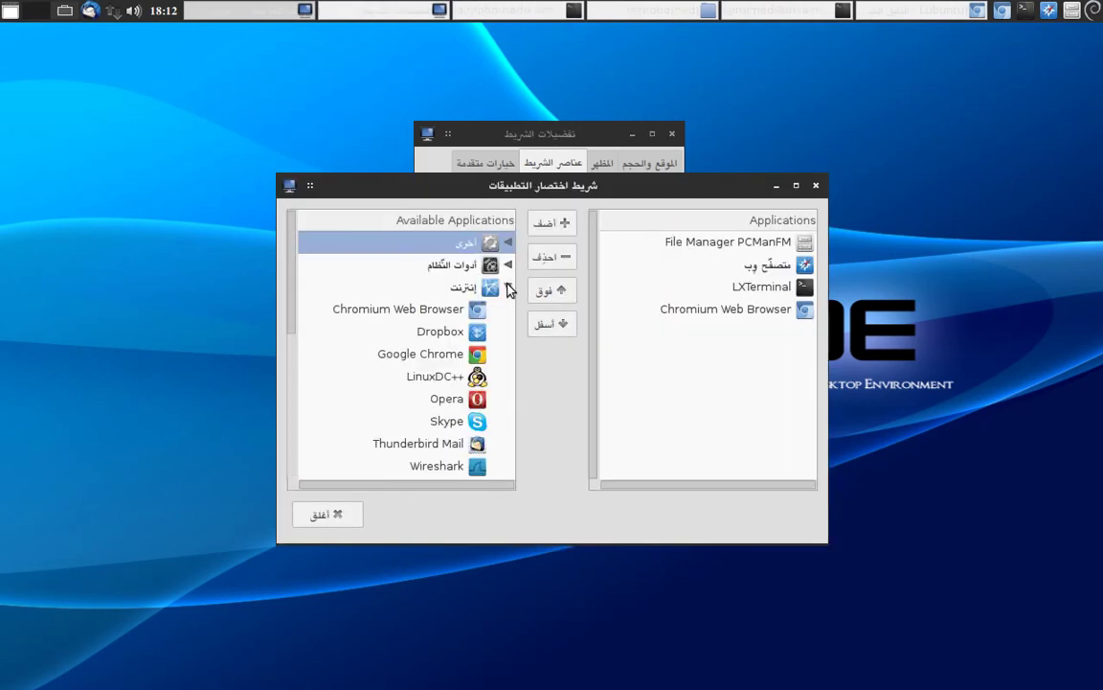
click(421, 354)
scroll(424, 345, down, 3)
scroll(423, 345, up, 3)
scroll(423, 345, down, 6)
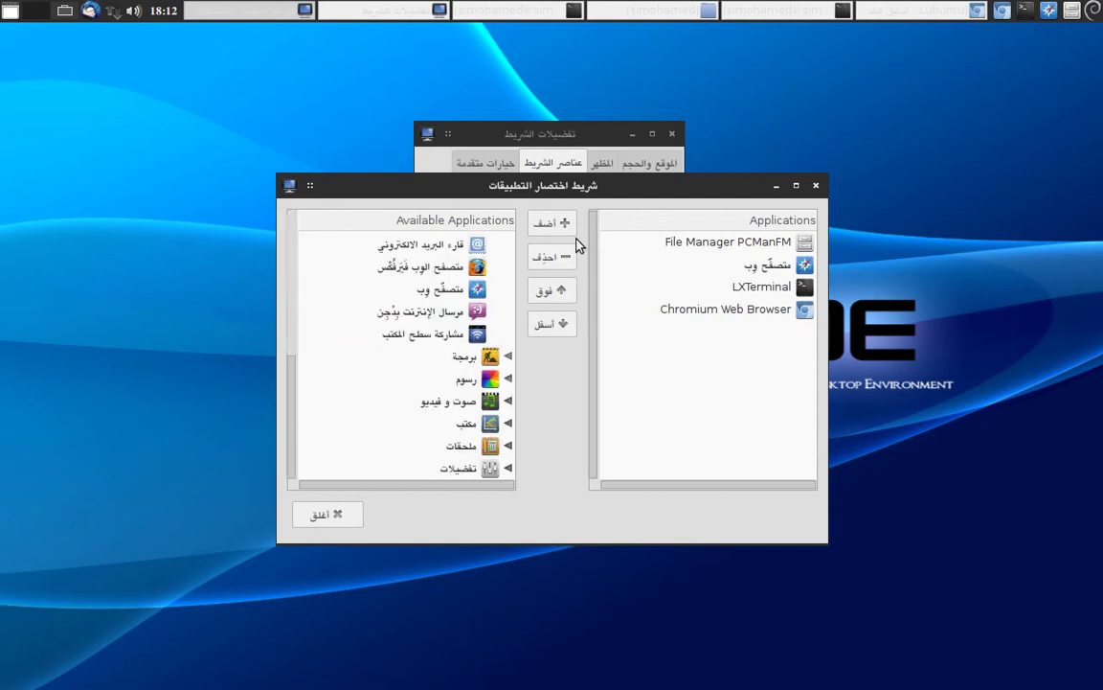
click(553, 224)
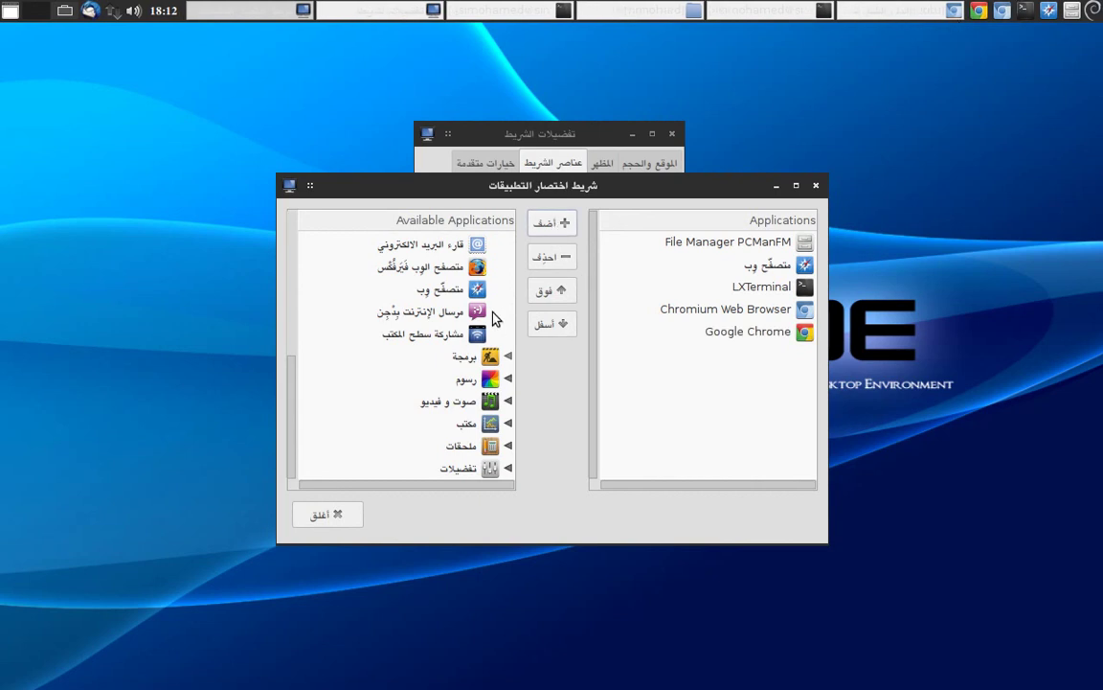
Step: Remove the متصفّح وِب launcher, reorder Chromium Web Browser above LXTerminal, and close the launch bar settings
click(757, 264)
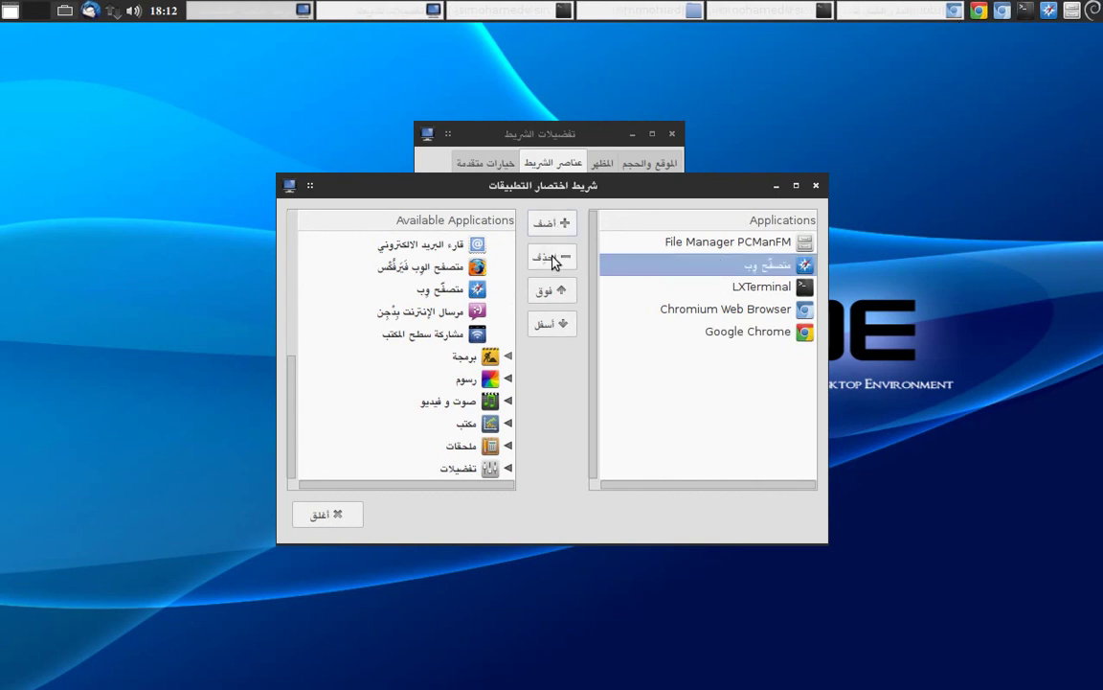
click(563, 261)
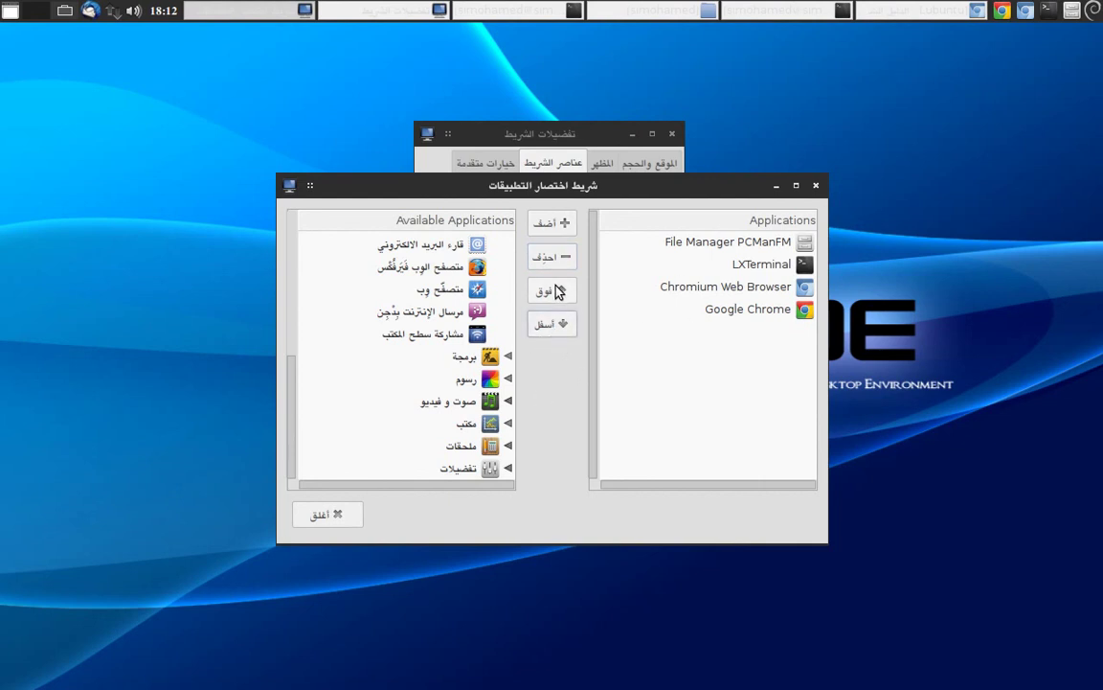
click(784, 287)
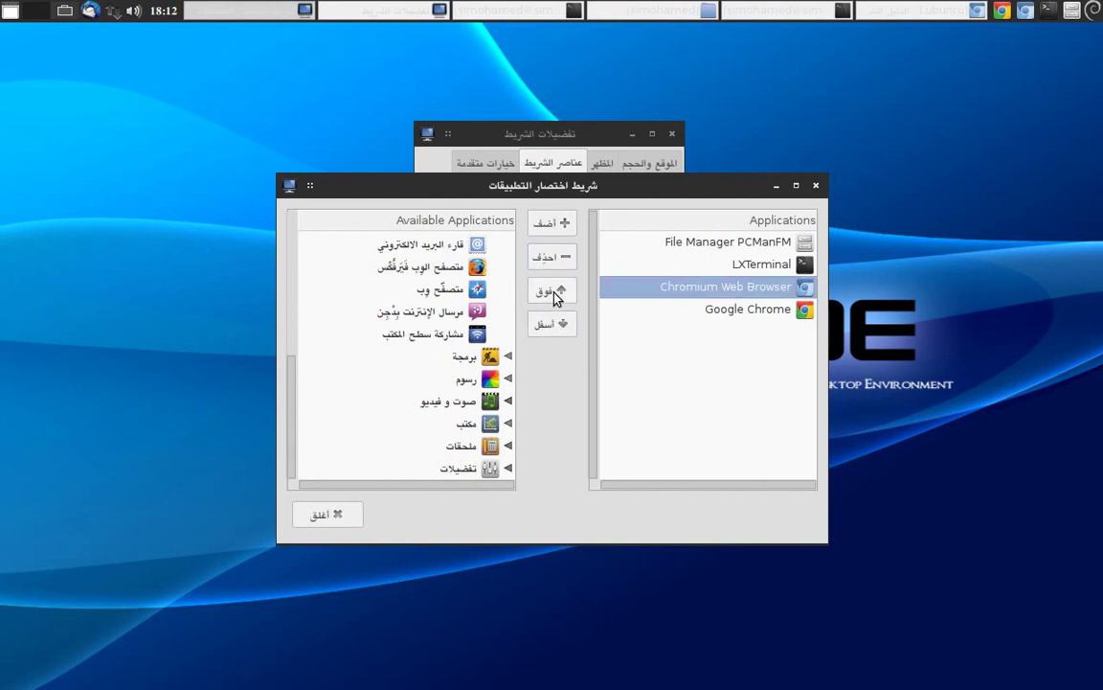
click(560, 307)
click(560, 306)
click(551, 324)
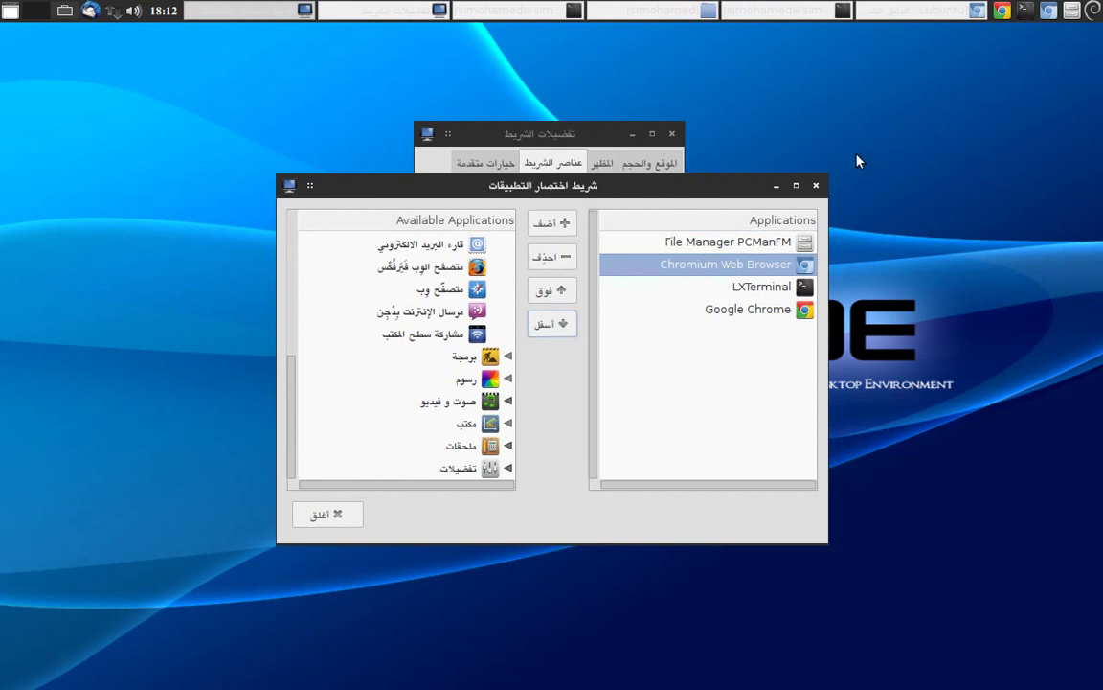
click(816, 187)
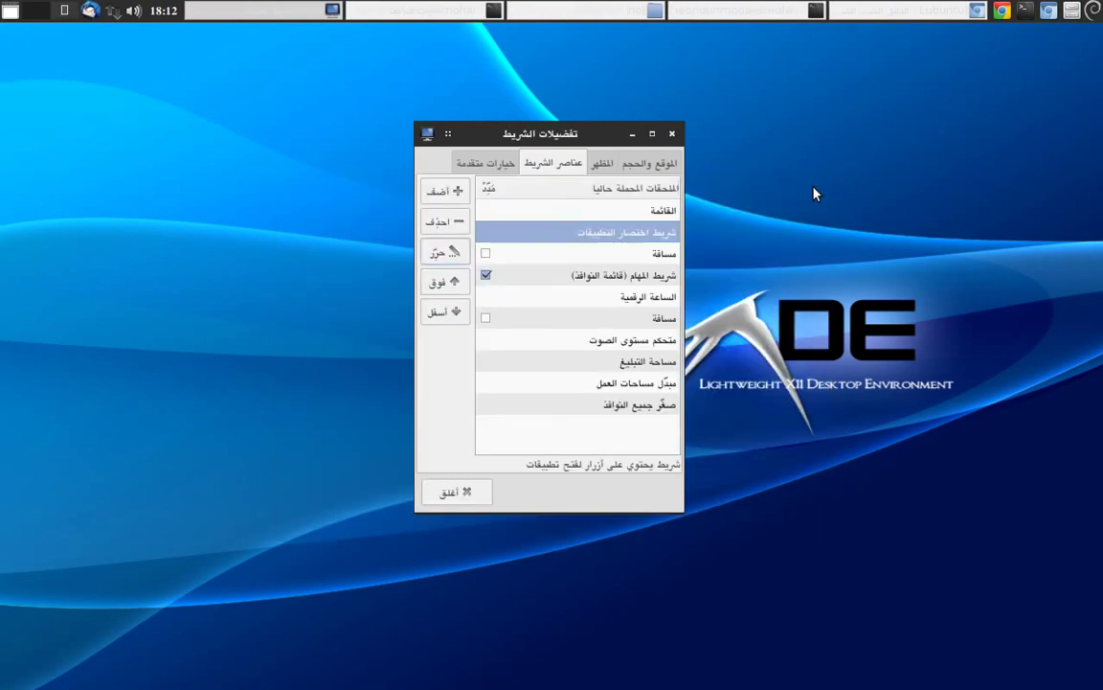
Step: Make the first spacer (مسافة) in the panel items stretch, and select the task bar item
click(562, 254)
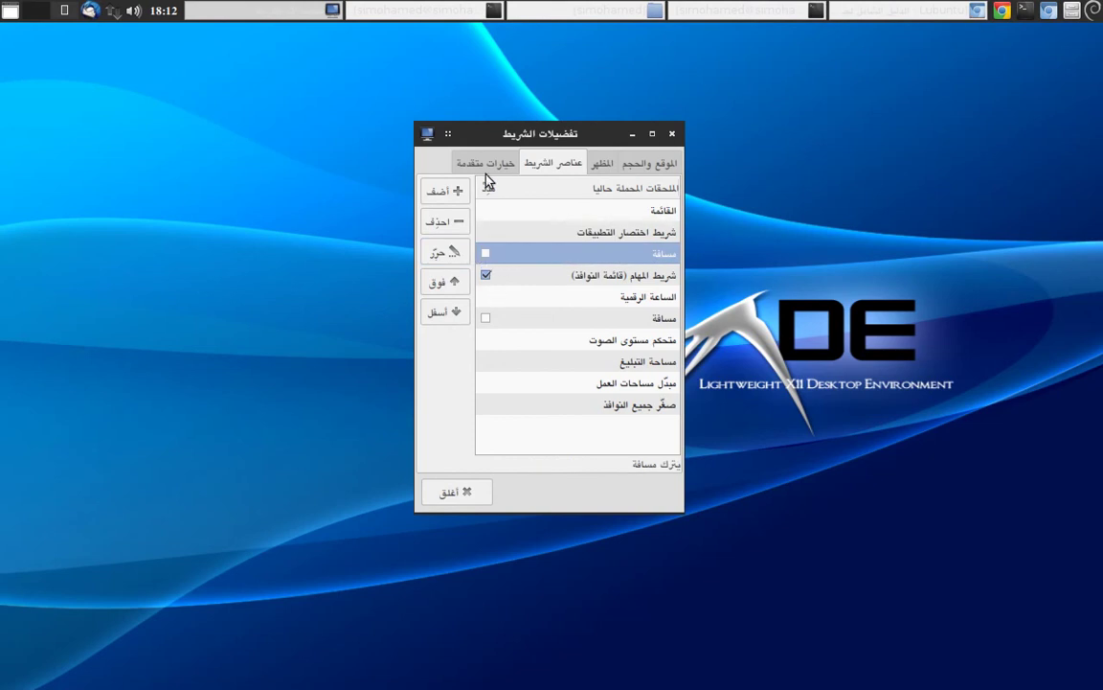
click(487, 255)
click(595, 278)
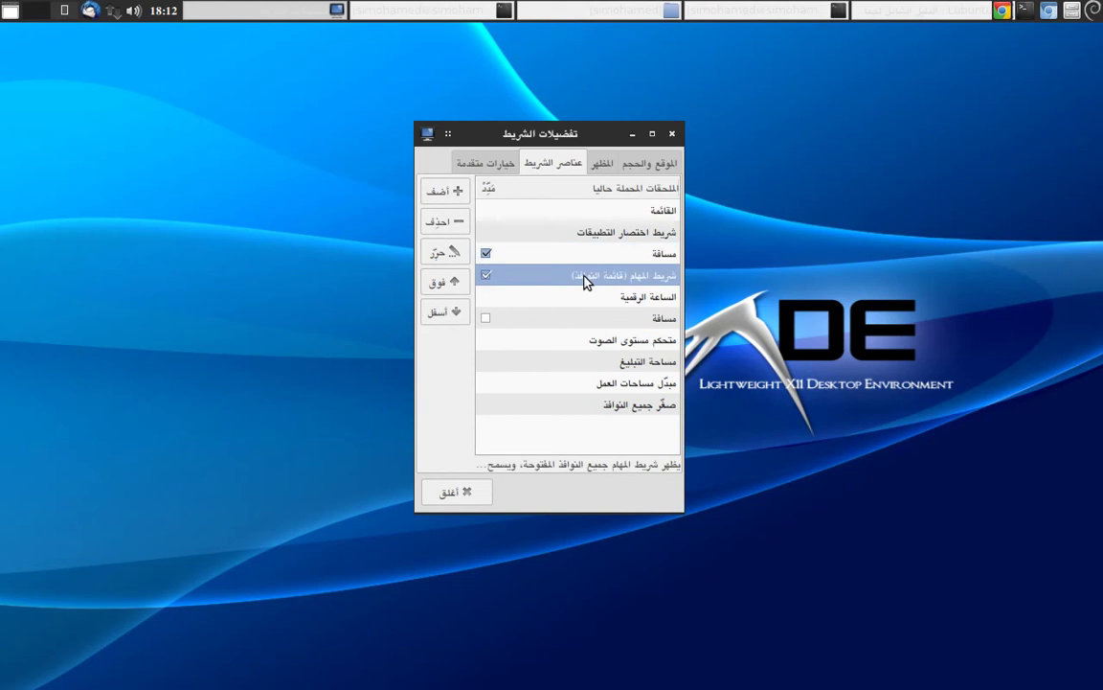
Step: Examine how the task bar switches between the browser, terminal and panel preferences windows, ending on the panel preferences
click(927, 12)
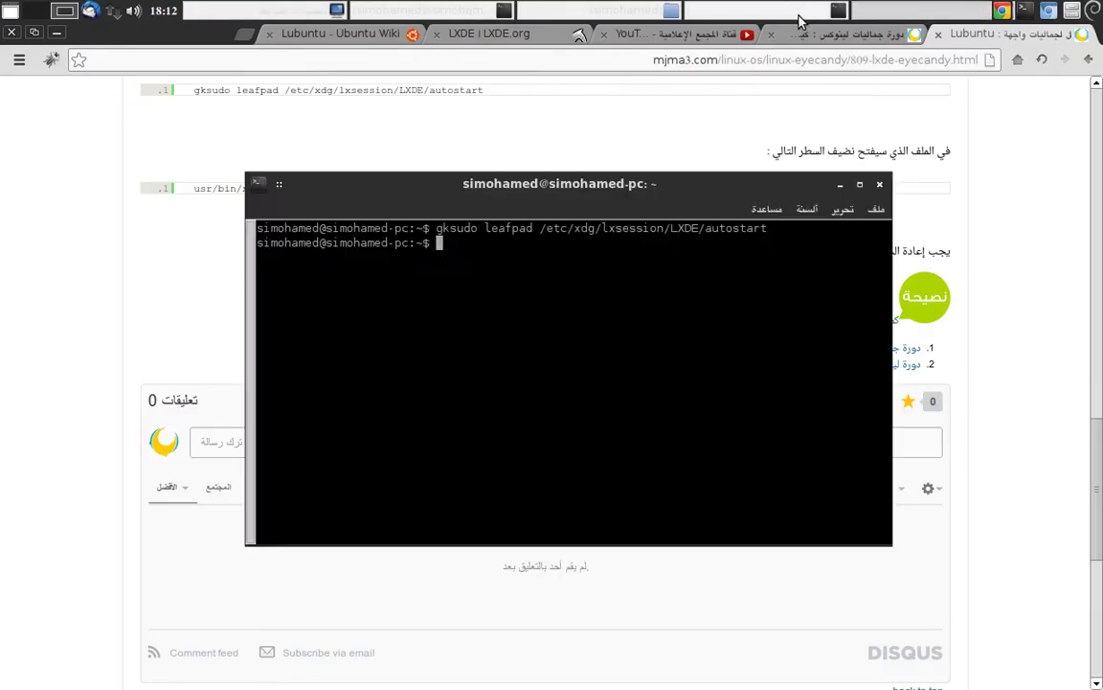
click(443, 17)
click(442, 17)
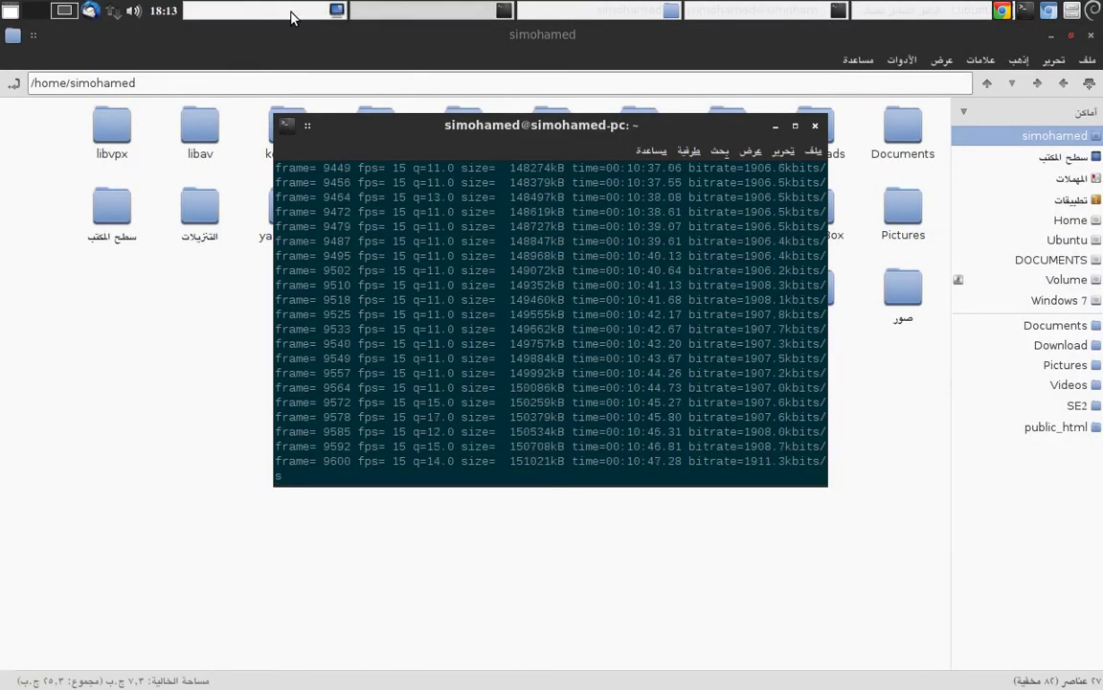
click(293, 14)
click(919, 11)
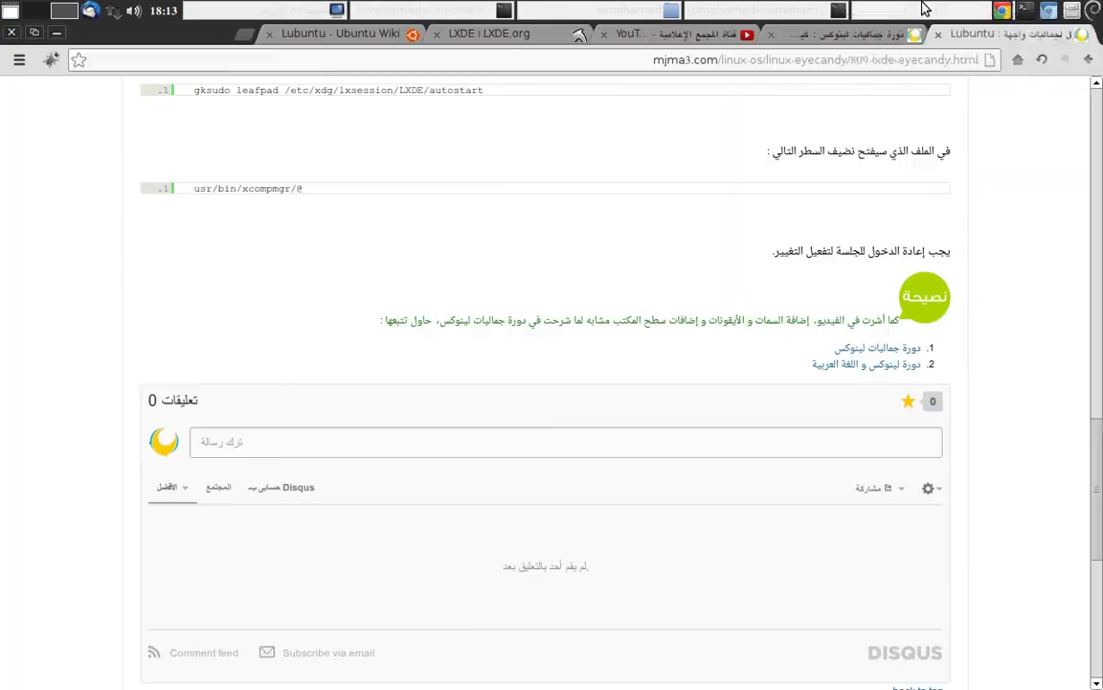
click(219, 14)
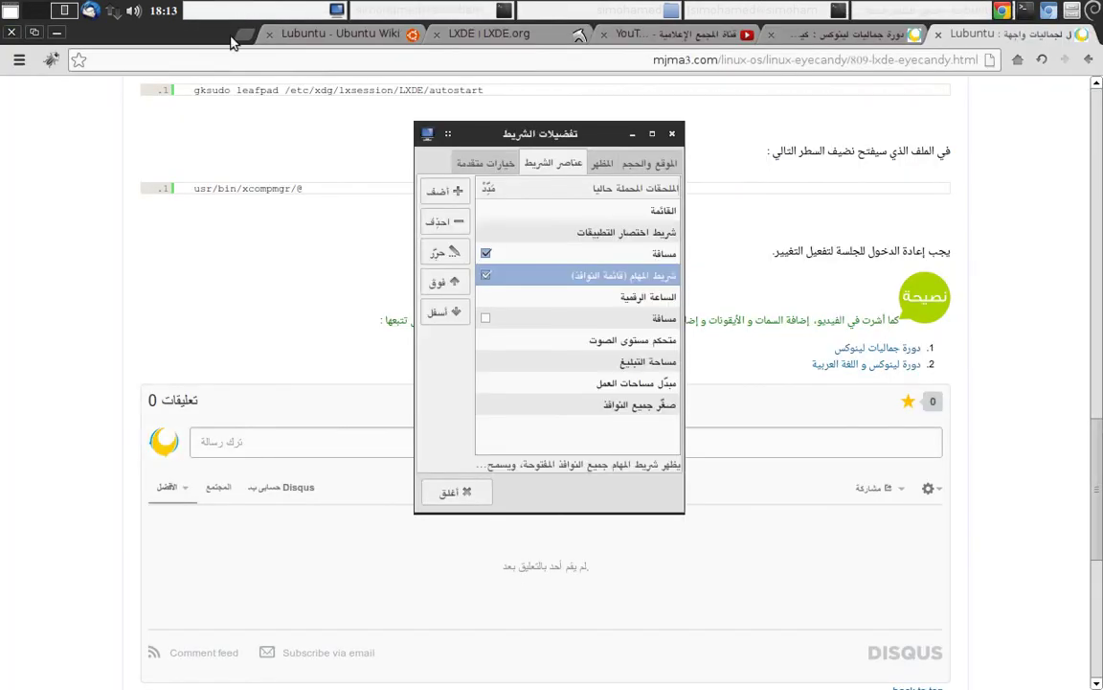
drag(572, 136, 562, 138)
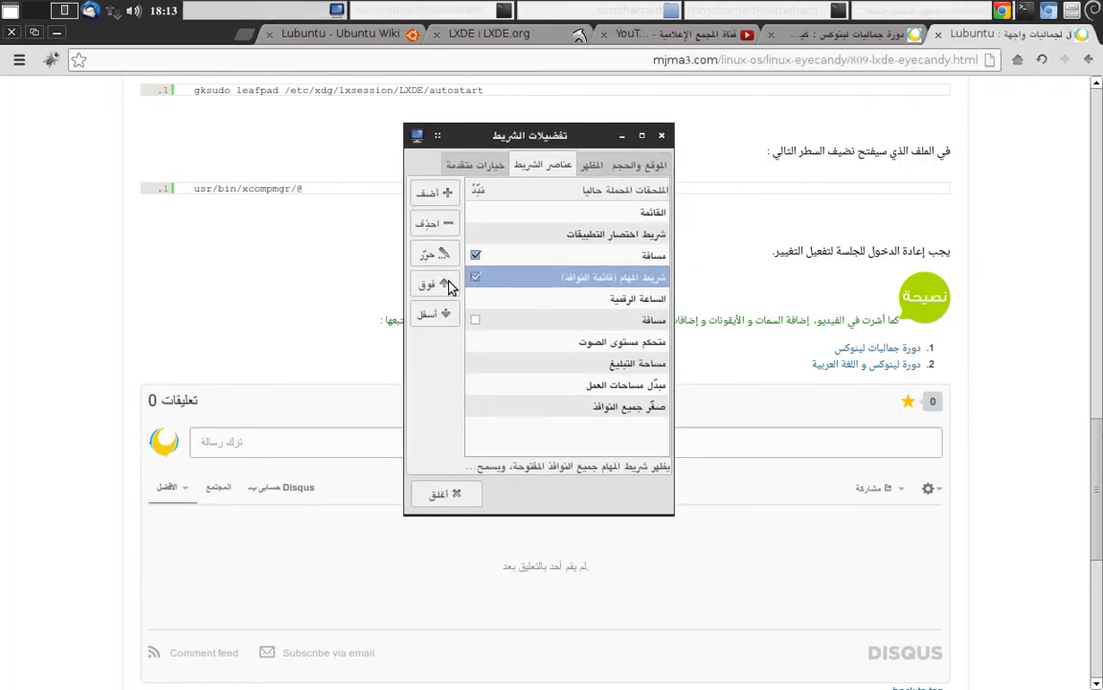
Step: Set the task bar item to show icons only (أيقونات فقط) with flat buttons (أزرار مسطحة)
click(430, 257)
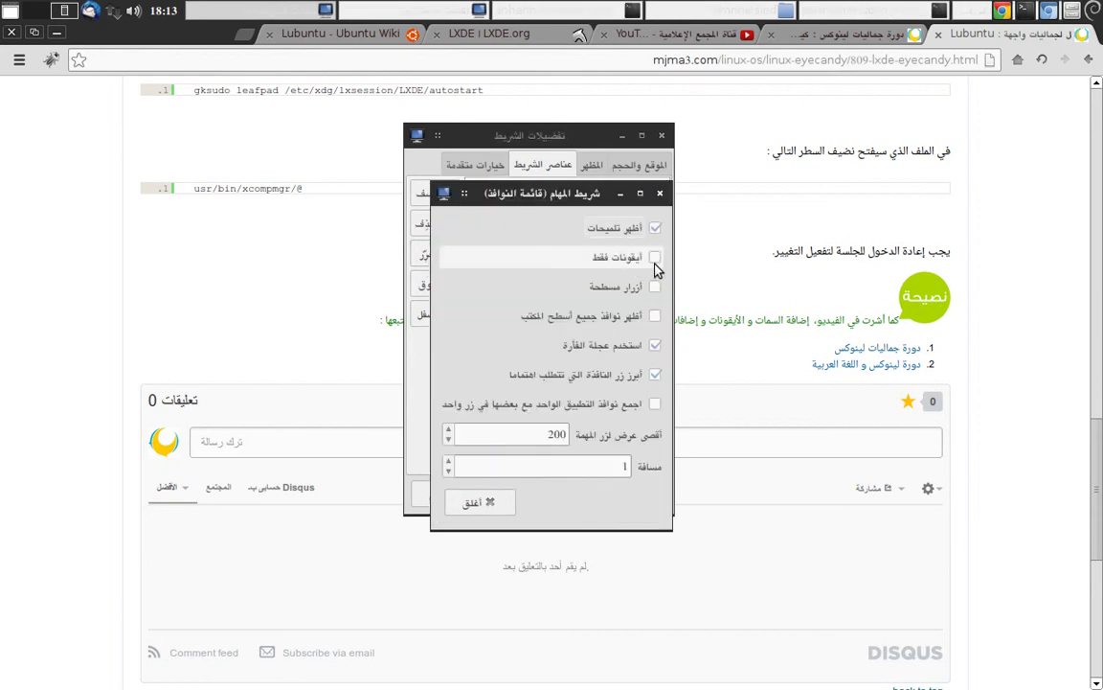
click(655, 257)
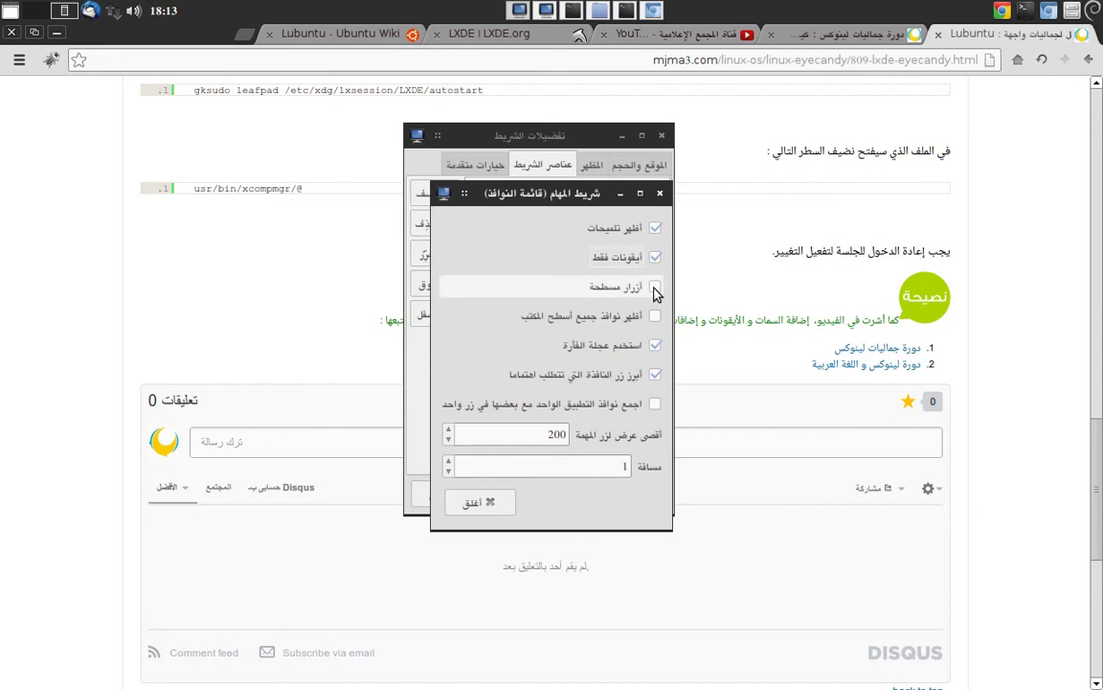
click(655, 288)
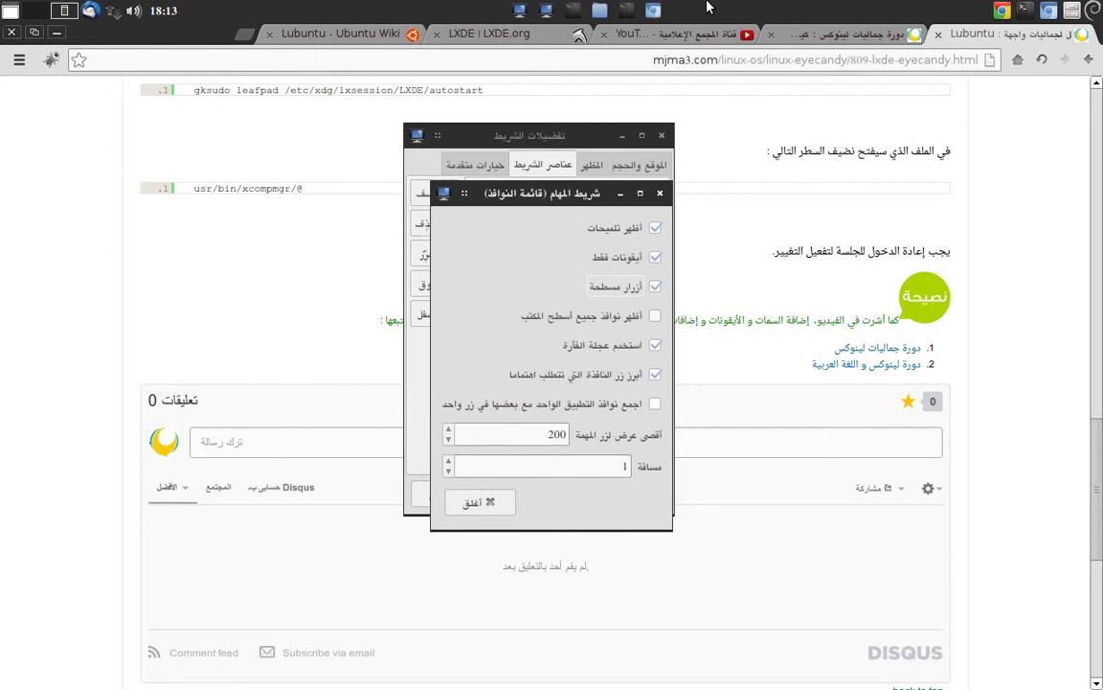
click(654, 289)
click(655, 291)
Step: Place the panel preferences and task bar settings windows side by side, and remove the task bar item from the panel
click(563, 139)
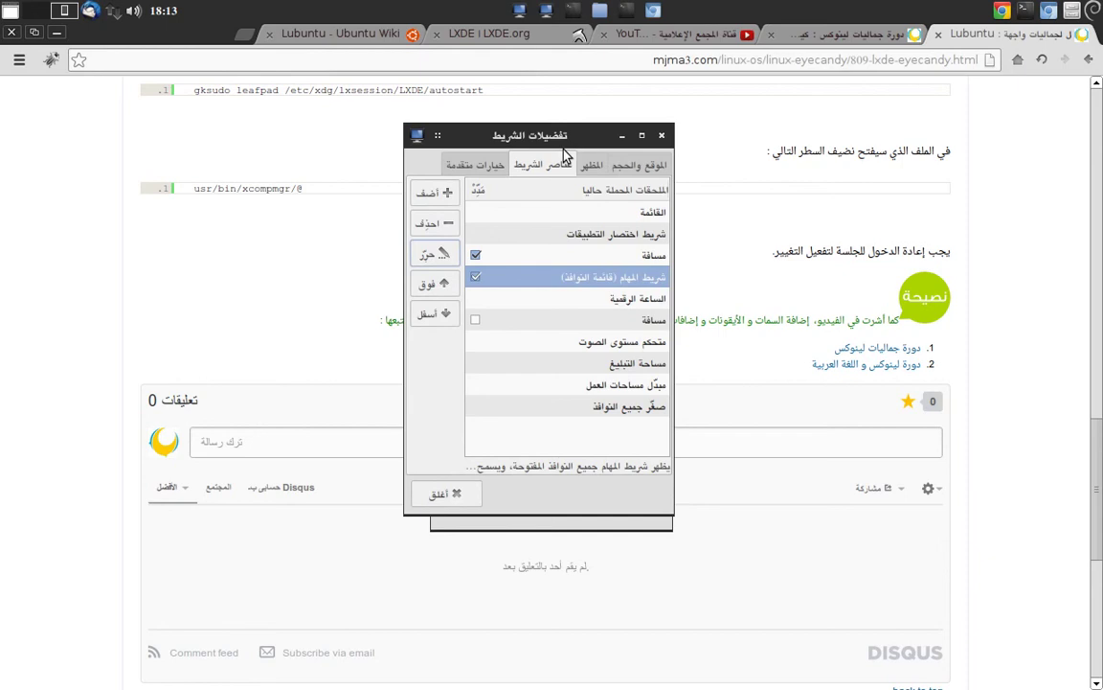
drag(560, 137, 437, 135)
click(581, 192)
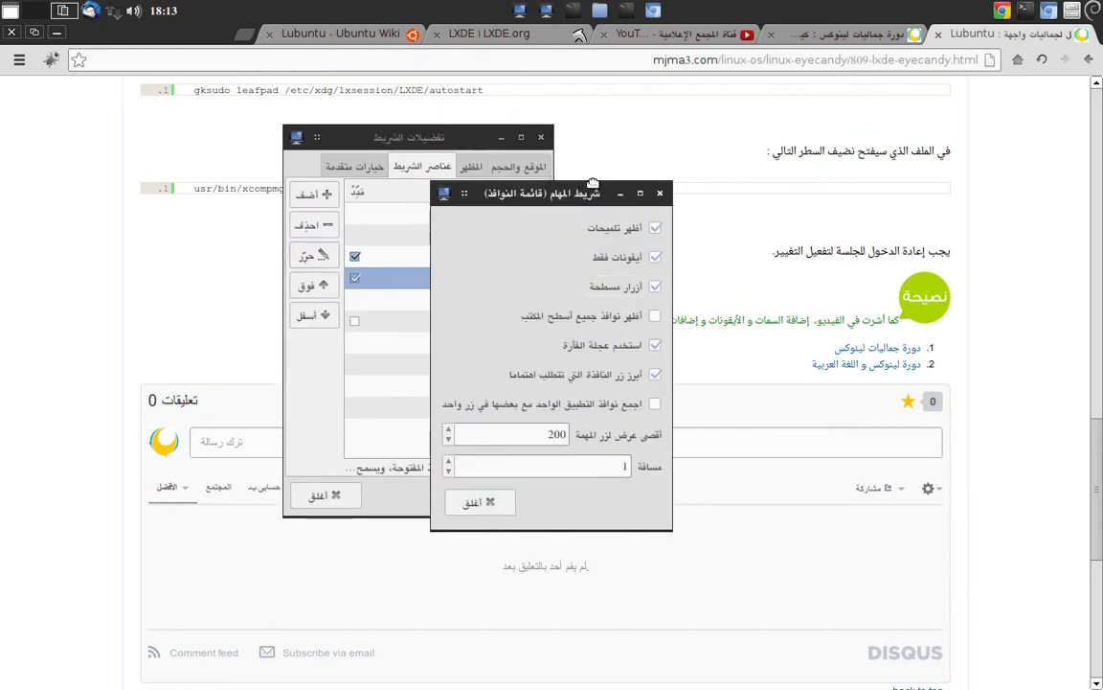
drag(580, 192, 734, 142)
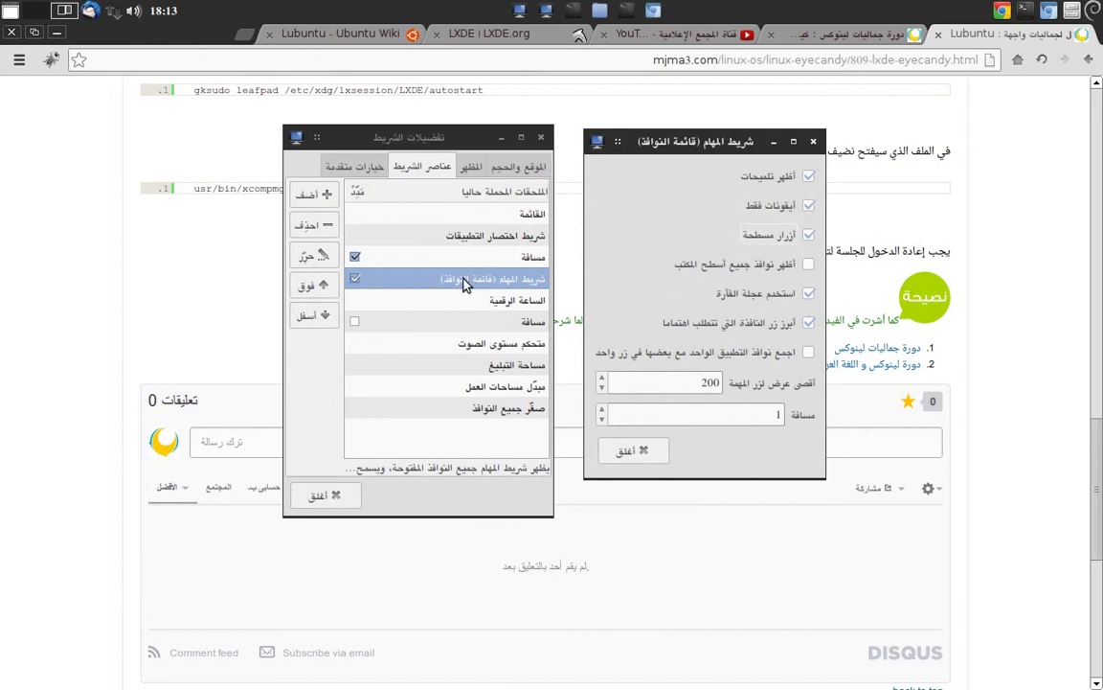
click(312, 226)
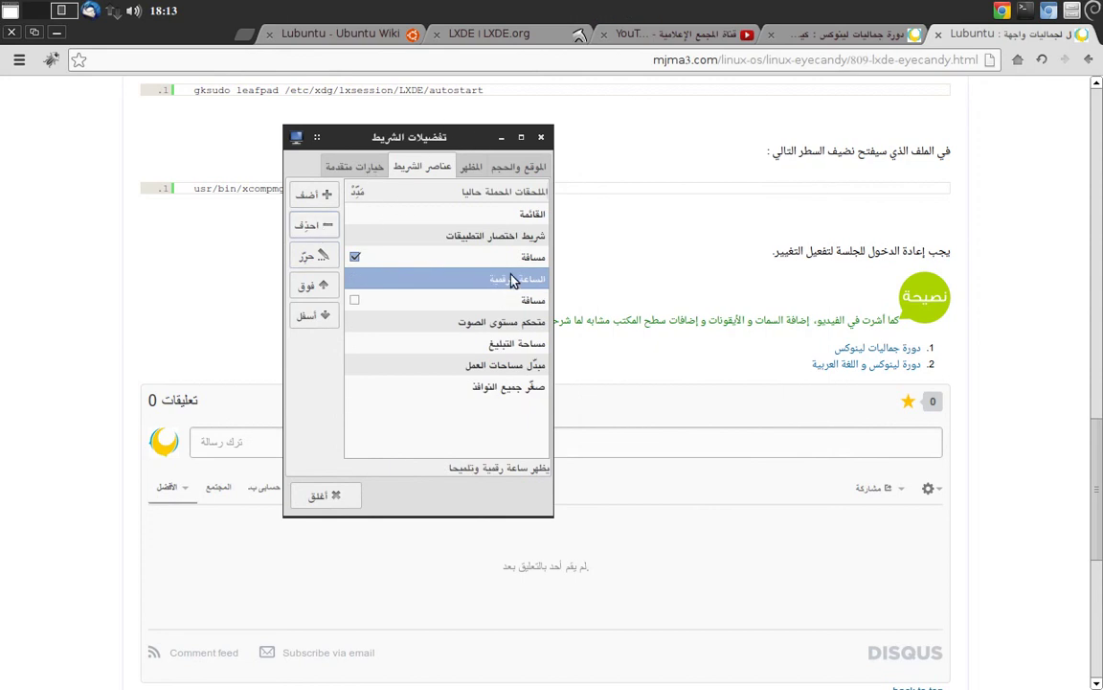
Step: Open the digital clock's settings, toggle its bold font option (خط عريض), and close the settings
click(310, 255)
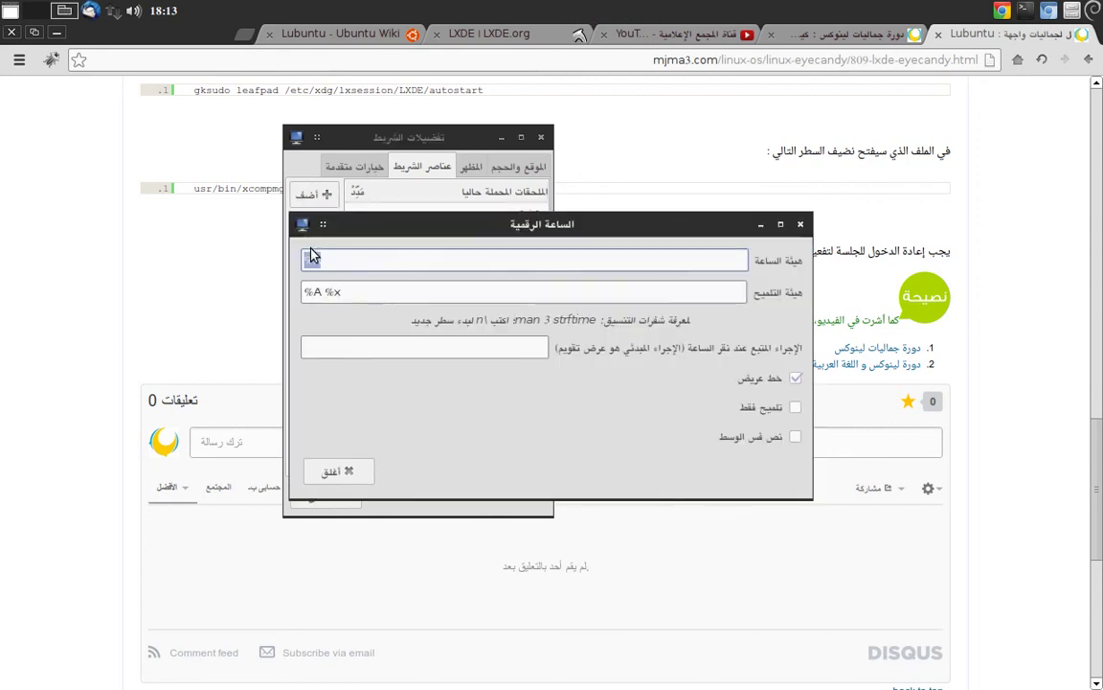
drag(731, 215, 749, 182)
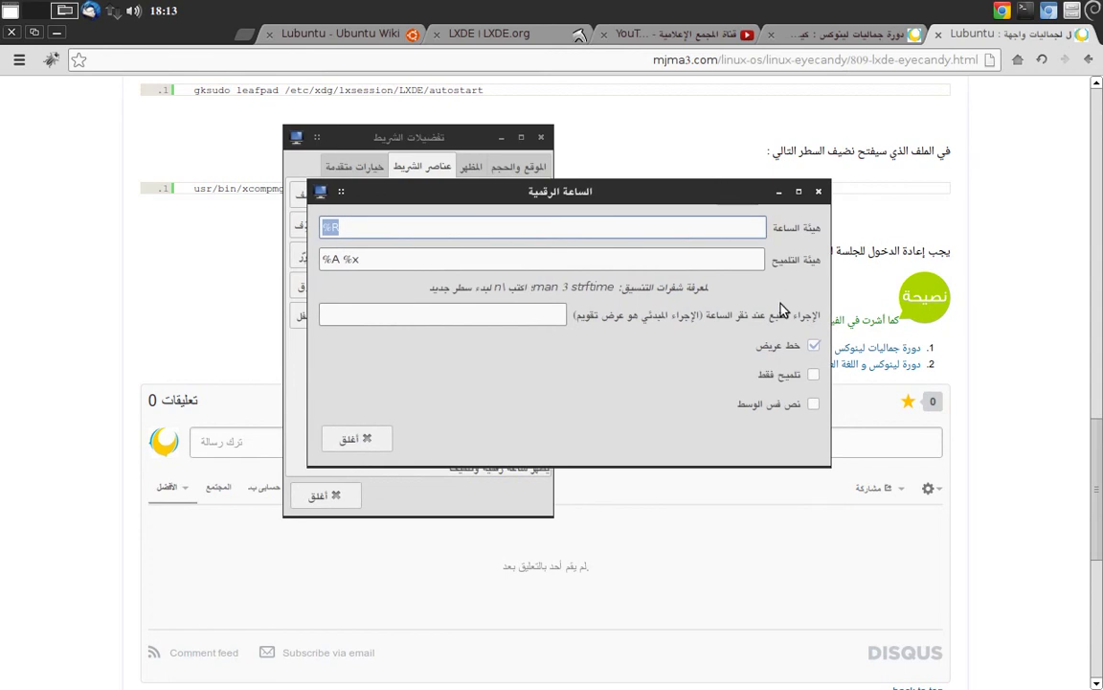
click(813, 346)
click(354, 440)
Step: Make the spacer (مسافة) below the digital clock item stretch
click(356, 300)
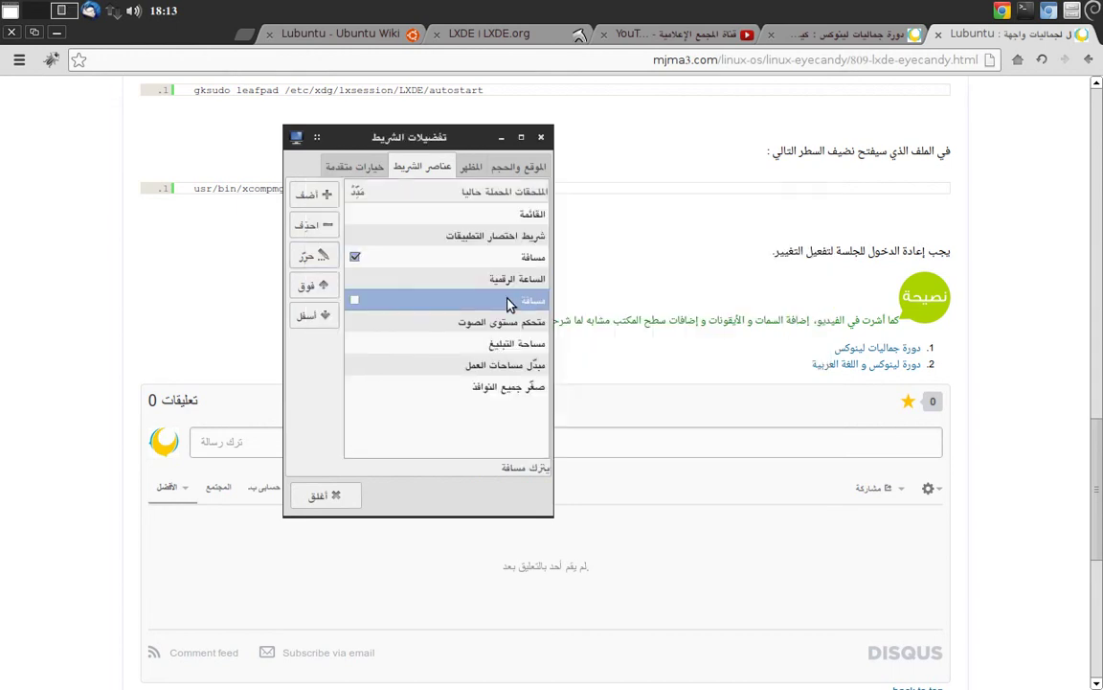
click(355, 301)
Step: Look over the volume control and notification area items, and move the workspace switcher below the minimize-all-windows item
click(447, 324)
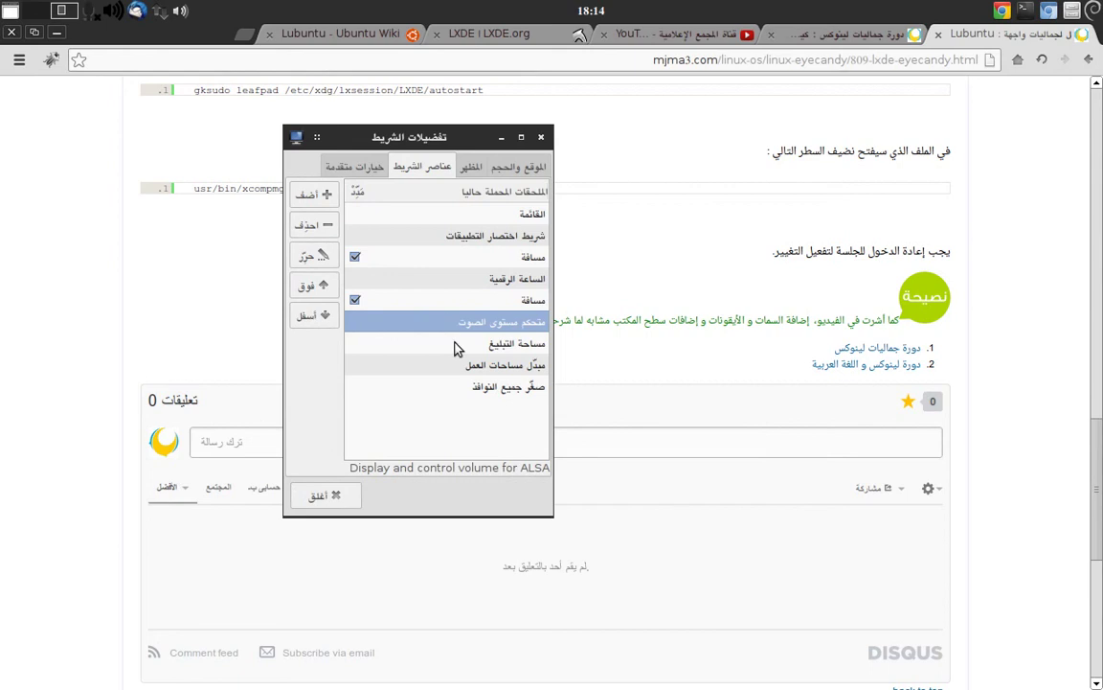
click(456, 344)
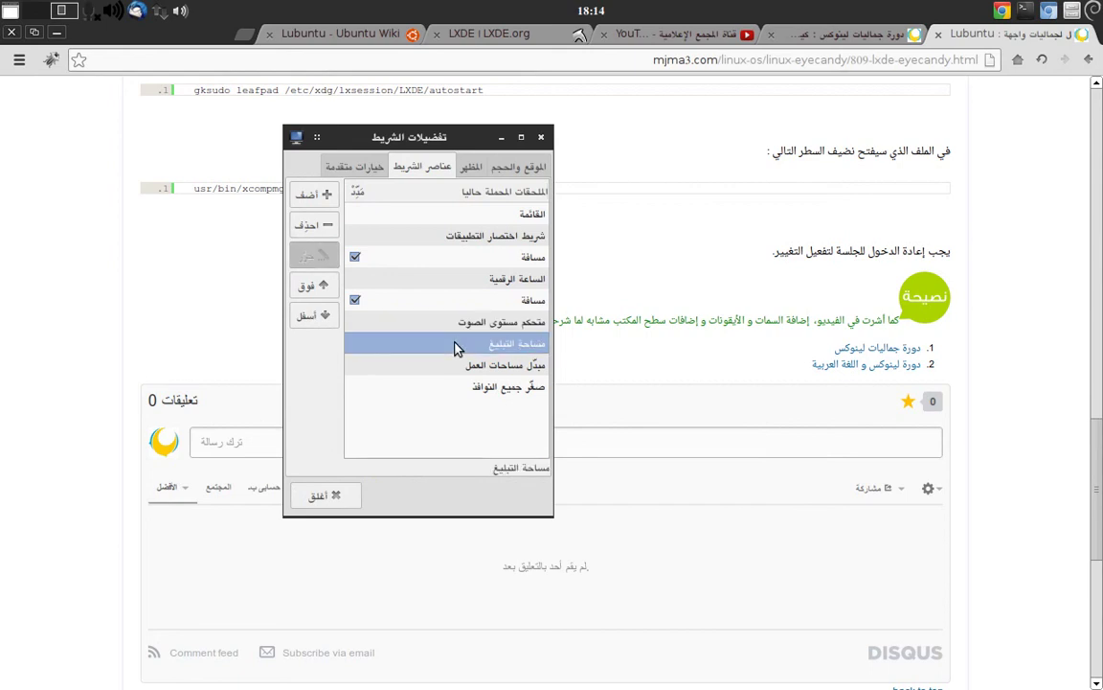
click(500, 367)
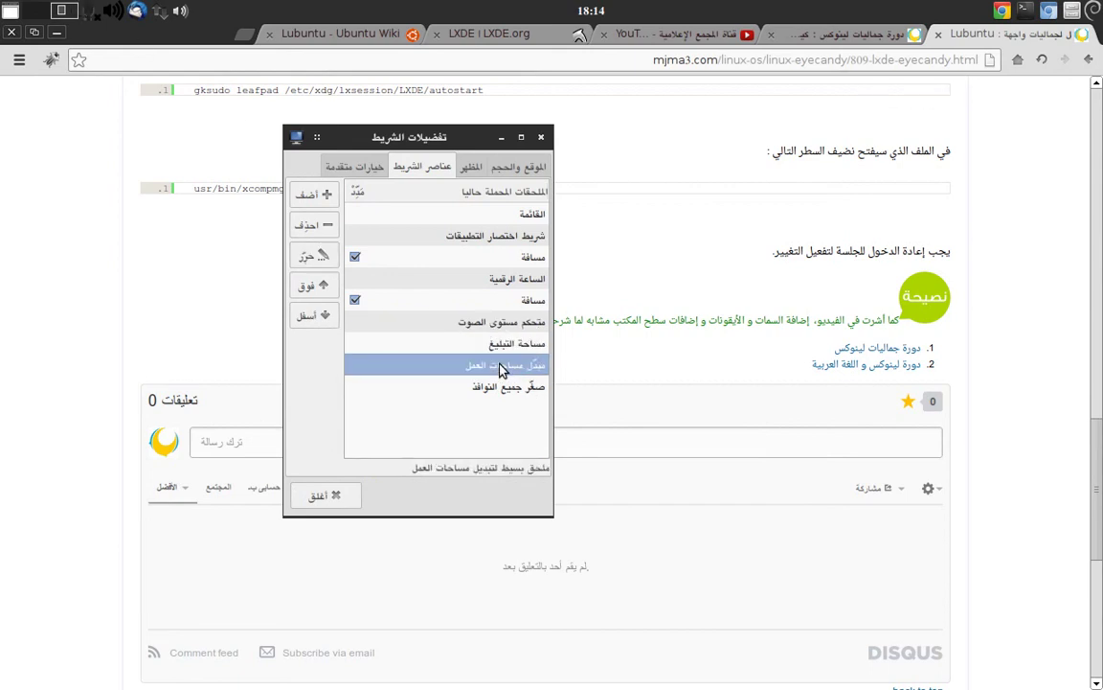
click(313, 316)
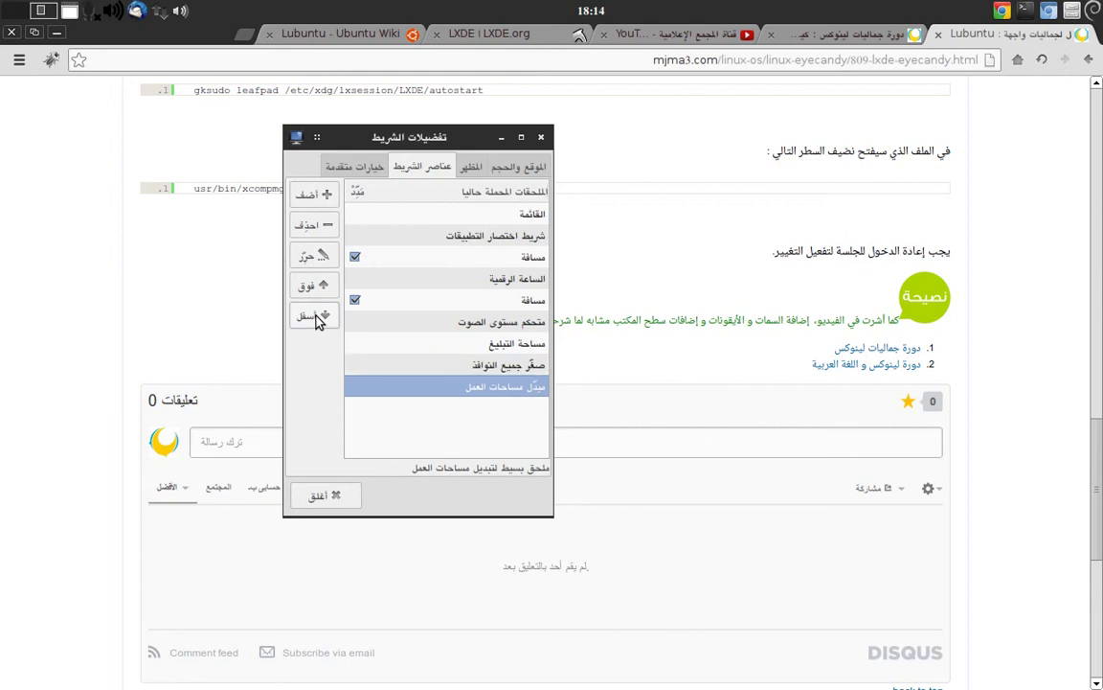
Step: Demonstrate the minimize-all-windows panel item by minimizing and restoring the windows, and look over its toggle setting
click(458, 368)
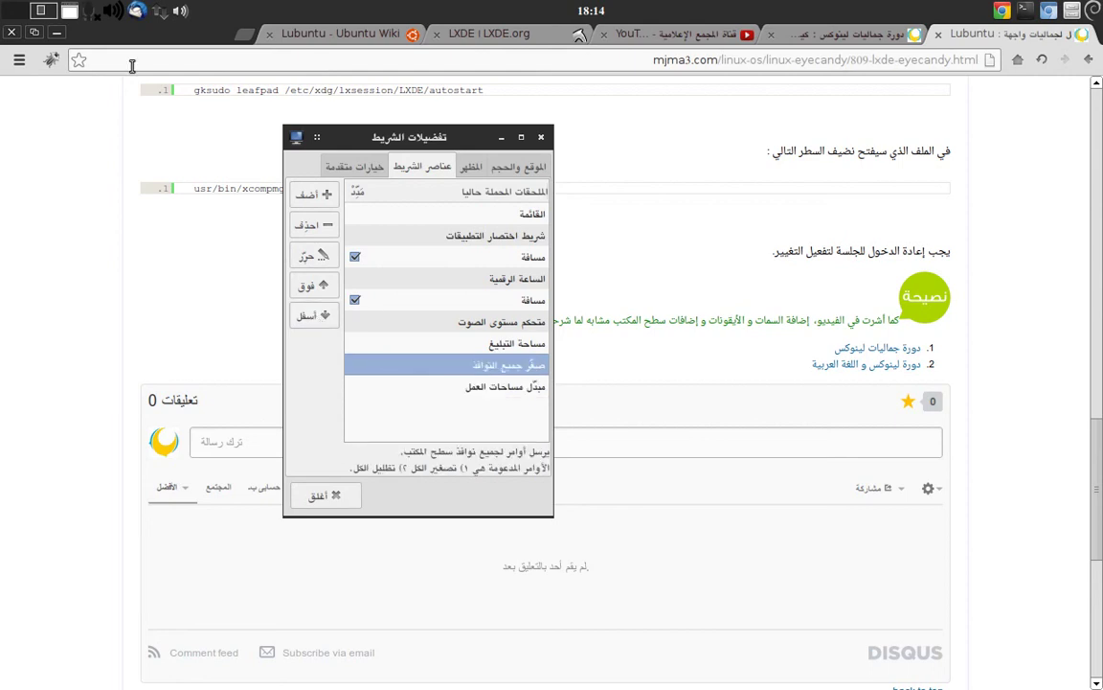
click(69, 12)
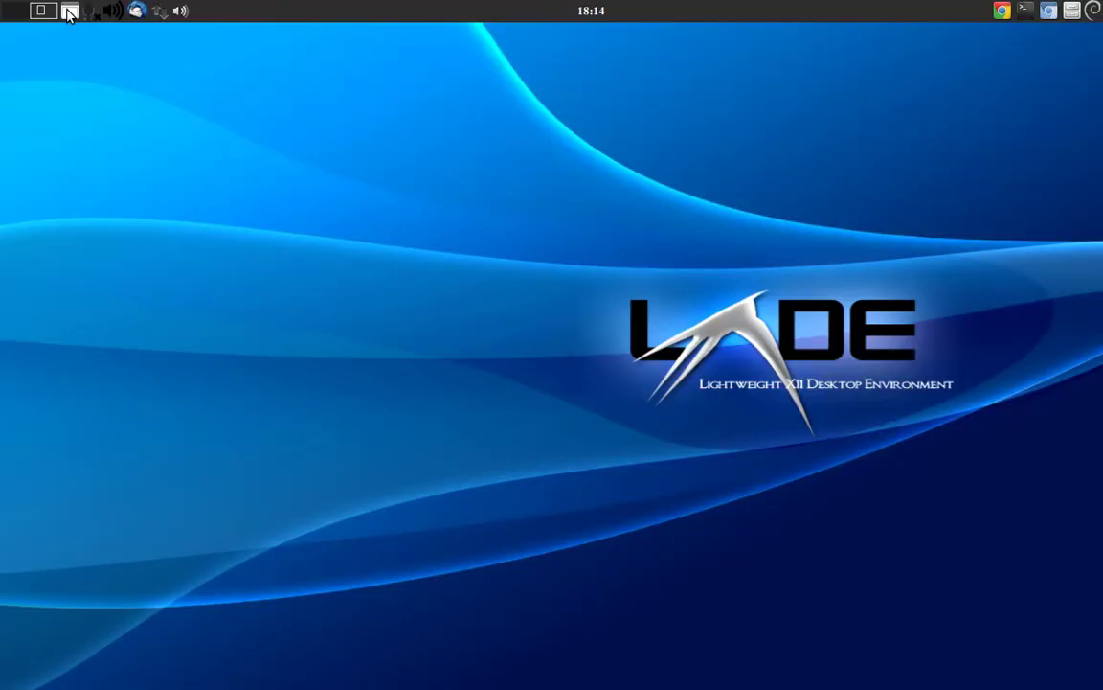
click(69, 11)
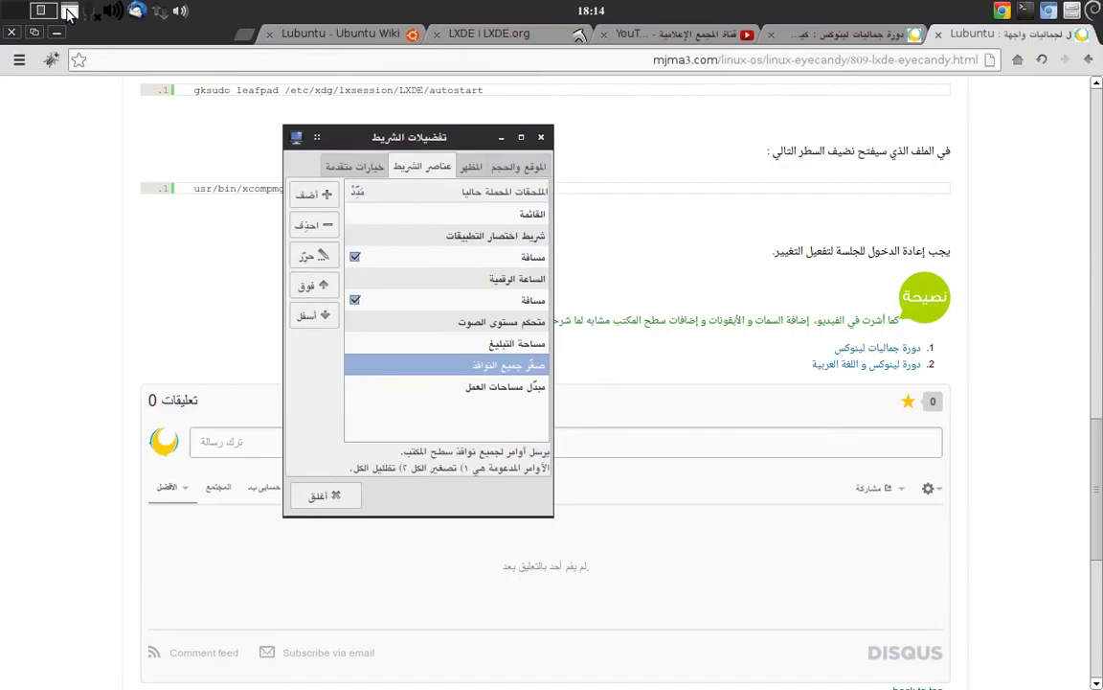
click(316, 257)
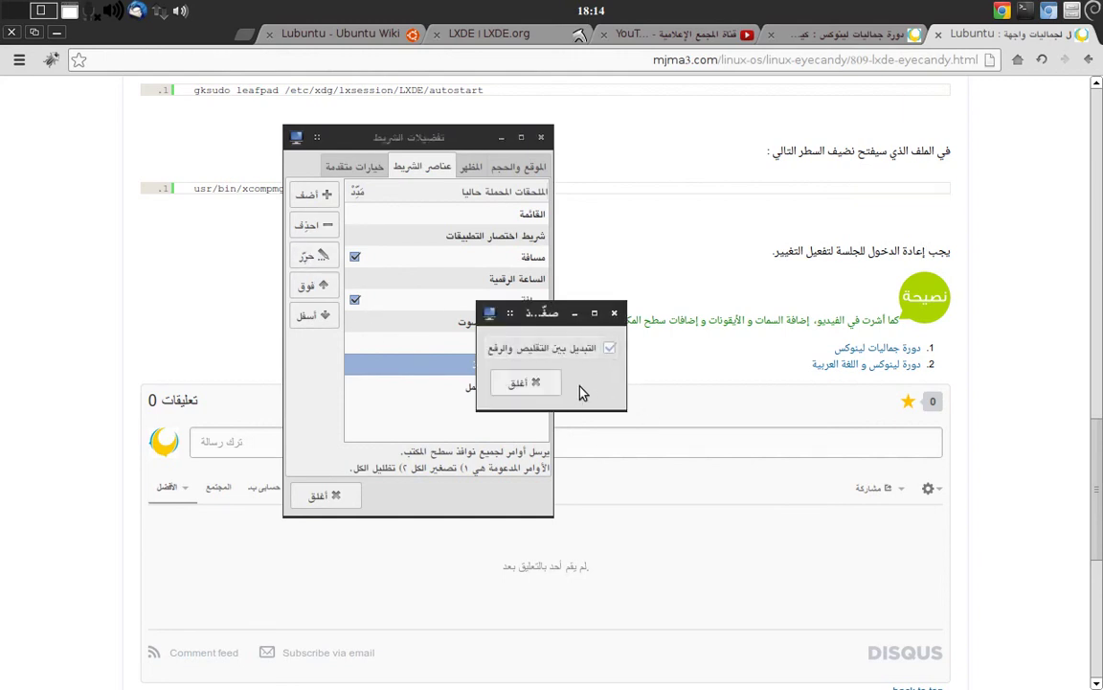
click(525, 383)
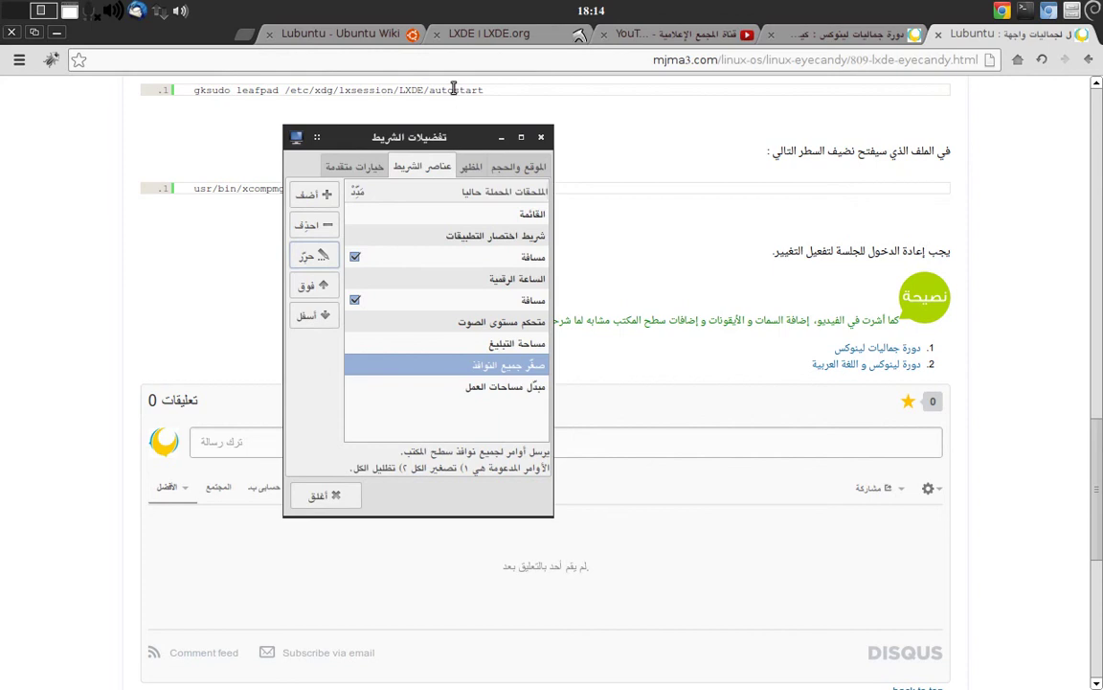
Step: Add the Keyboard Layout Handler item to the panel and close the add-plugin windows
click(313, 195)
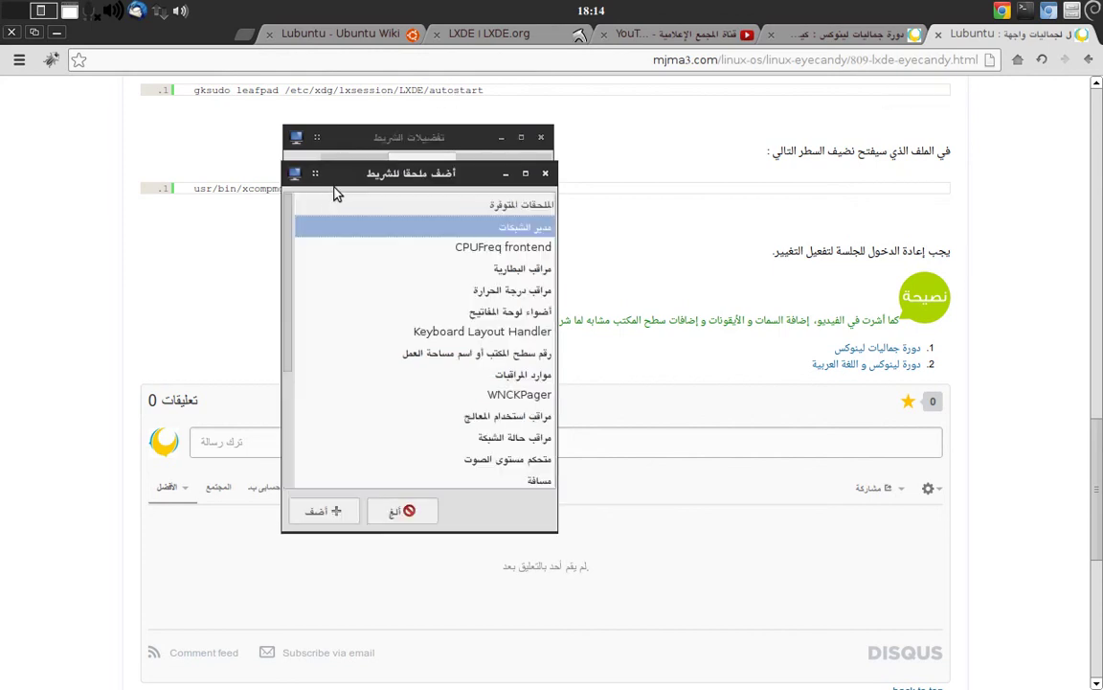
drag(330, 173, 514, 142)
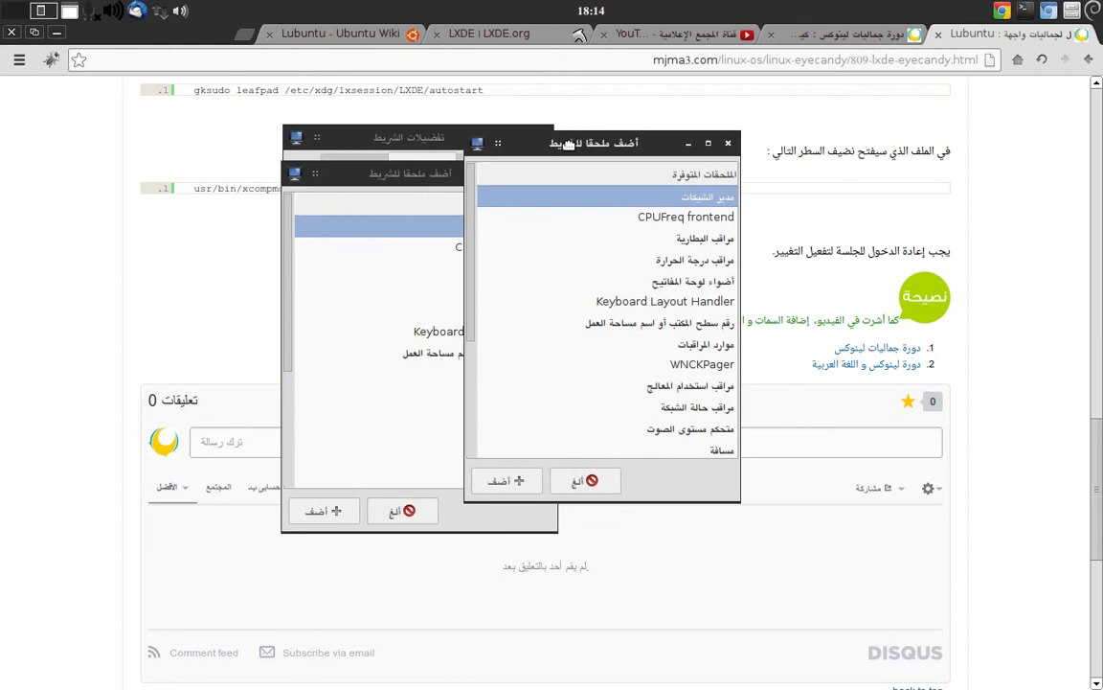
click(623, 301)
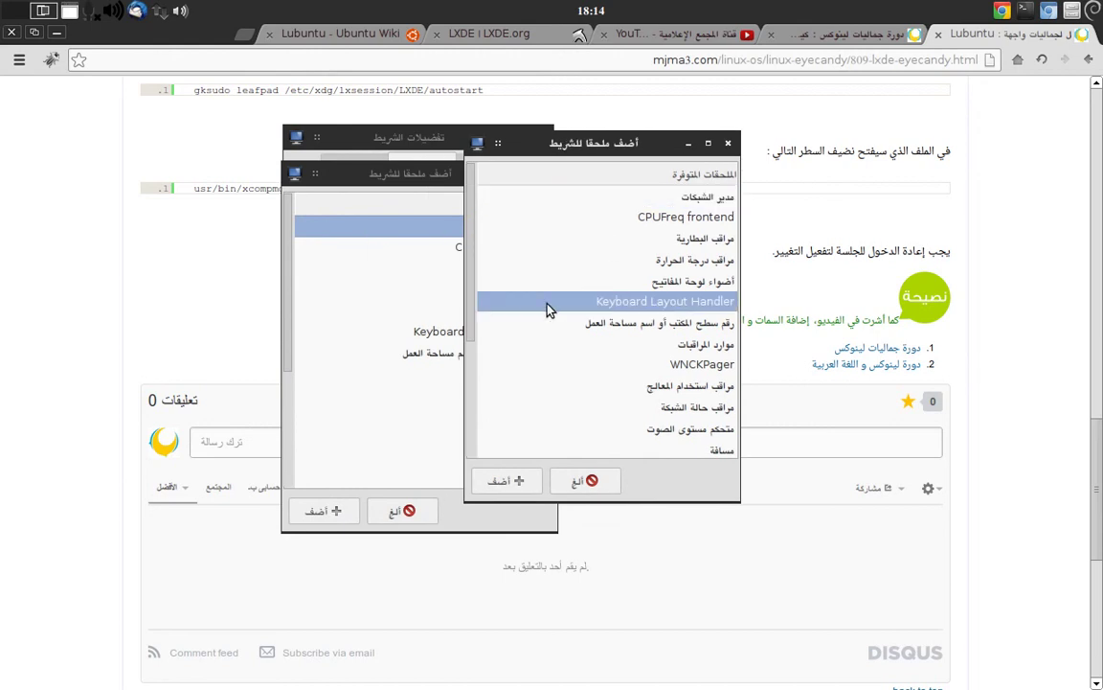
click(500, 481)
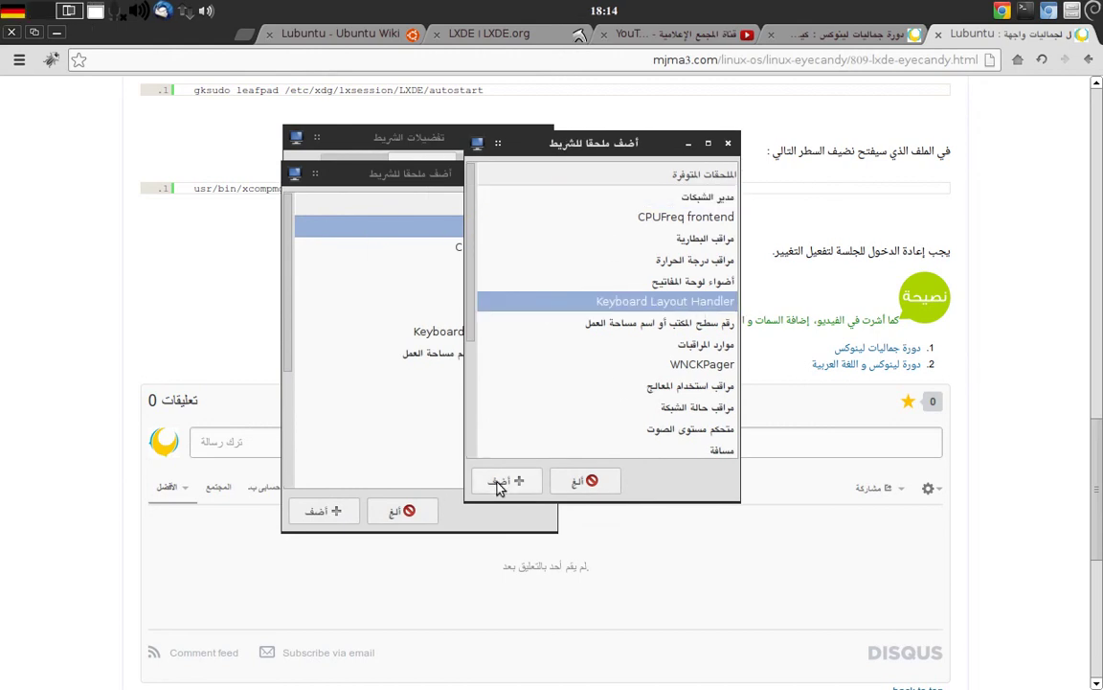
click(586, 482)
scroll(393, 369, down, 3)
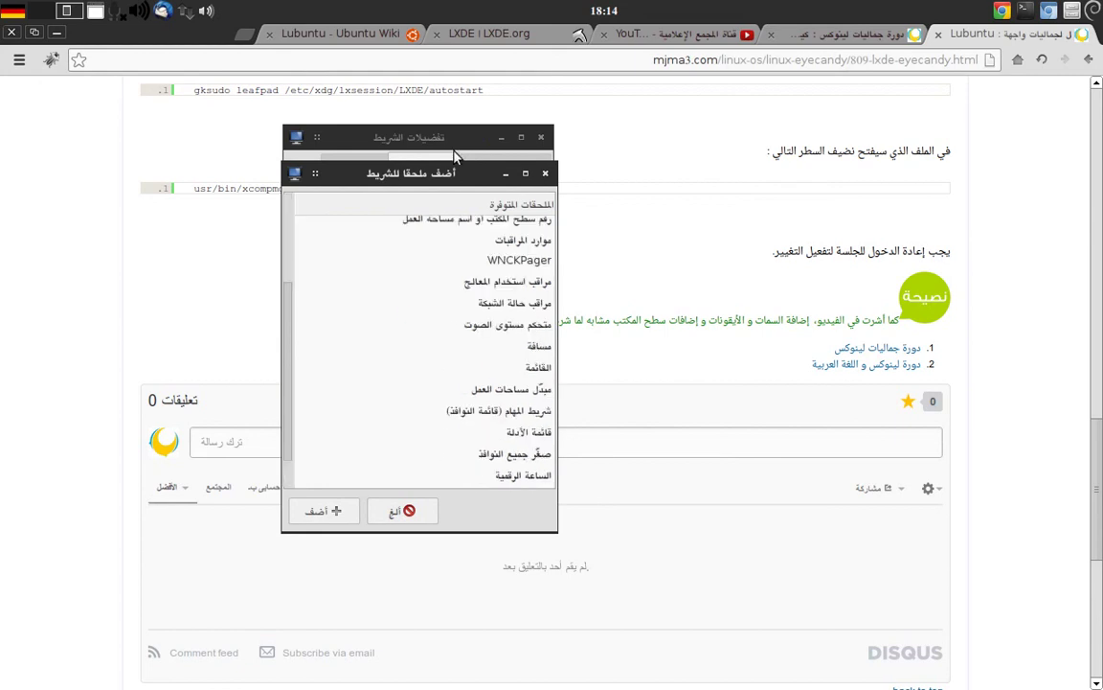
drag(403, 171, 731, 99)
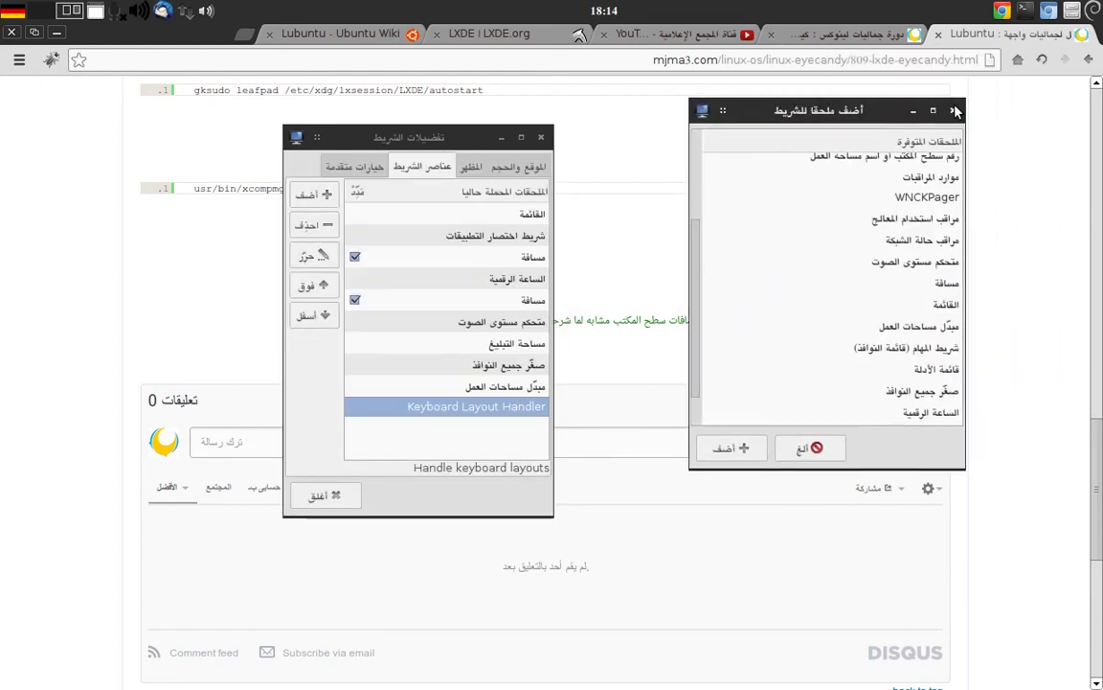
click(862, 102)
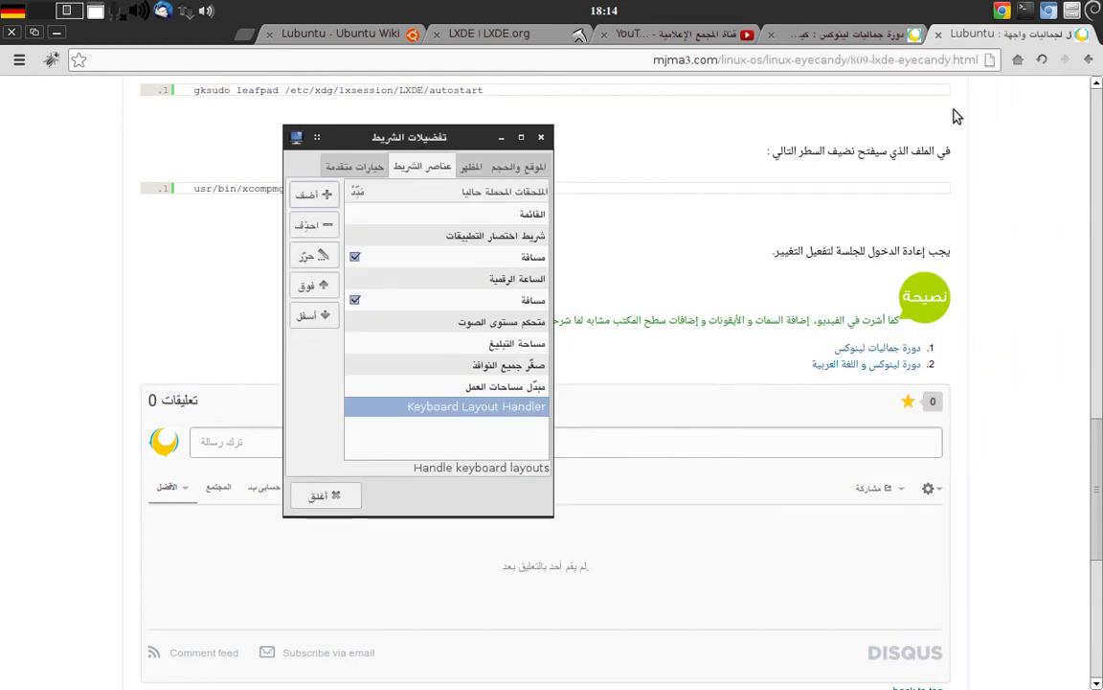
Step: Move the Keyboard Layout Handler item up the panel's item list, directly above the volume control
click(315, 285)
click(314, 285)
click(315, 286)
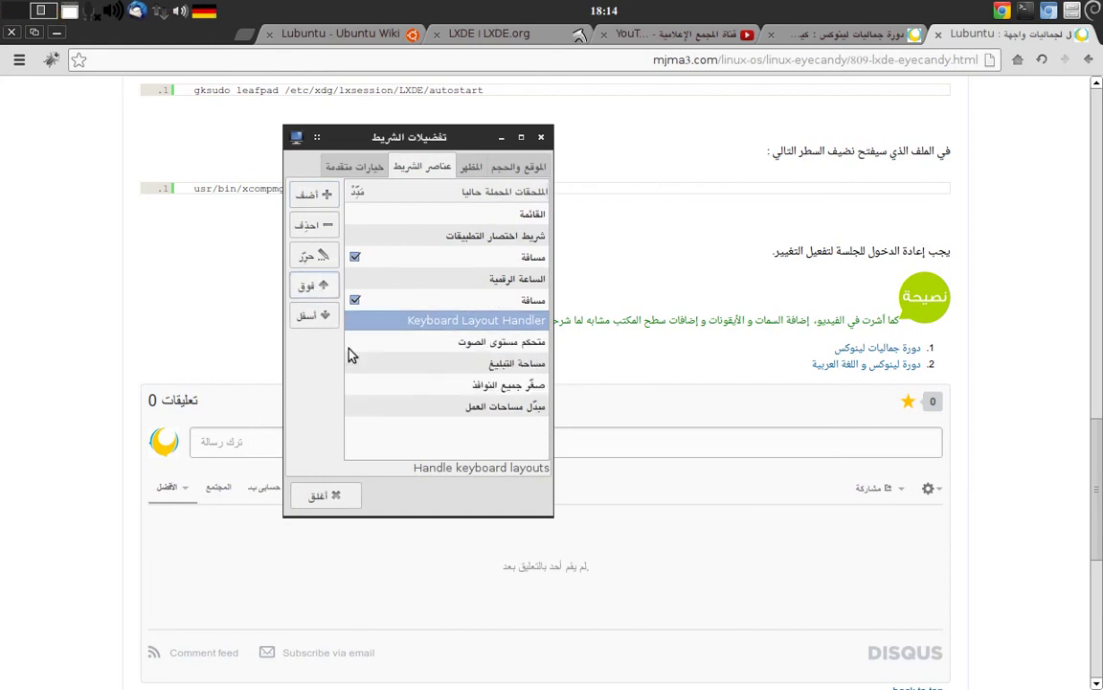
Step: Add the Arabic (ara) layout to the Keyboard Layout Handler's keyboard layouts
click(320, 256)
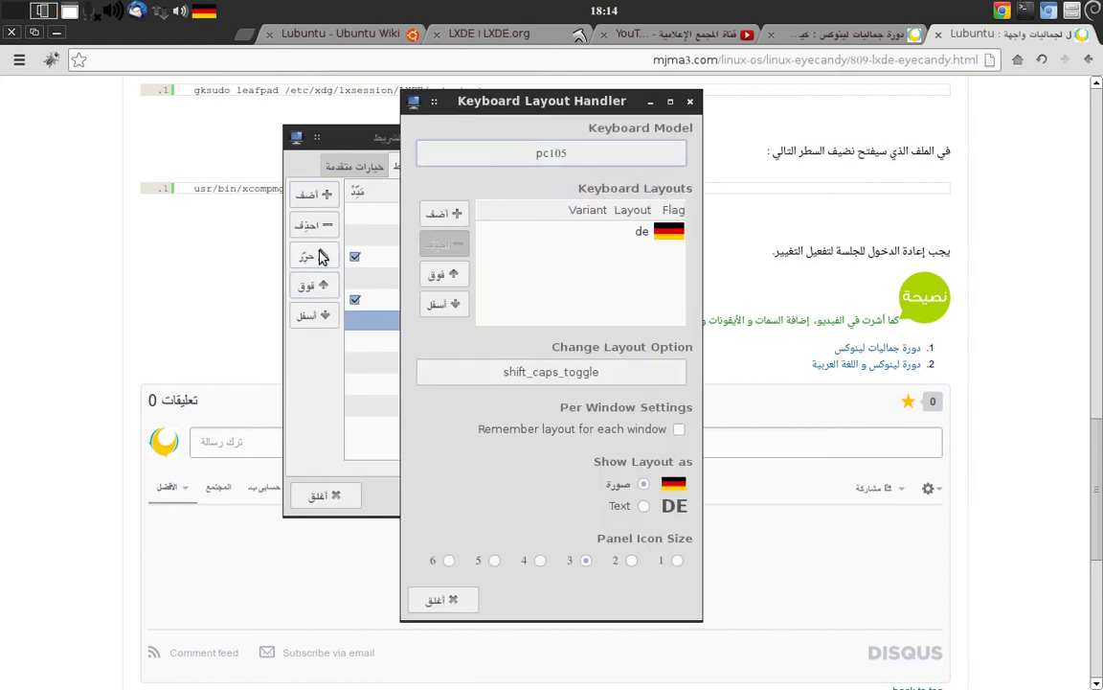
click(439, 215)
click(601, 275)
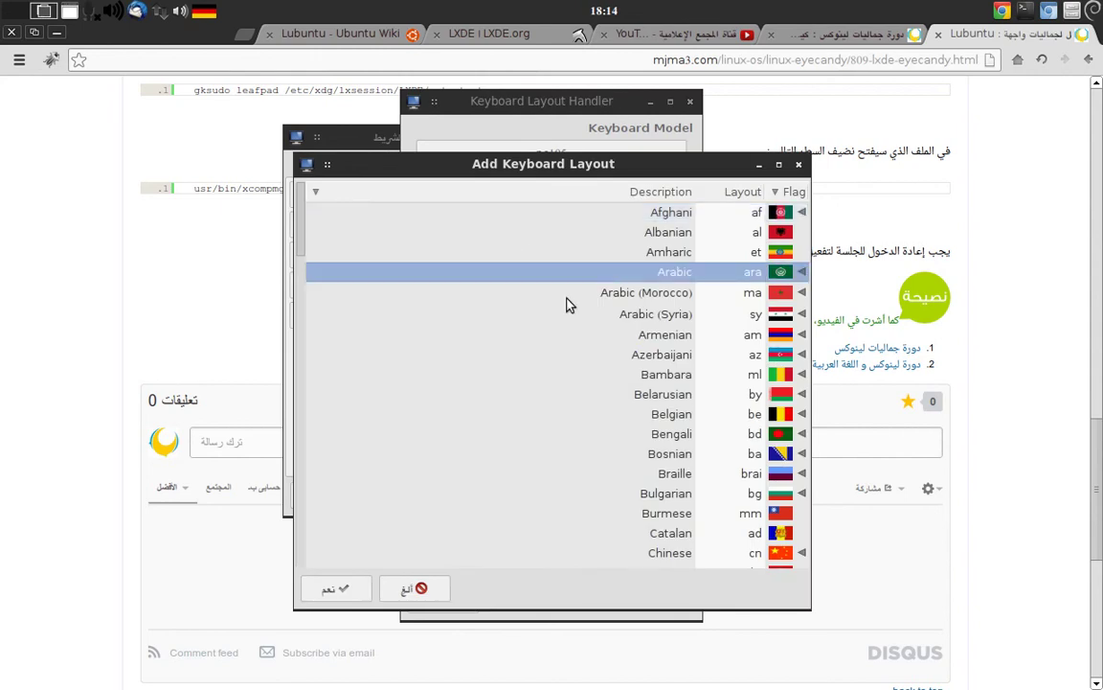
click(343, 589)
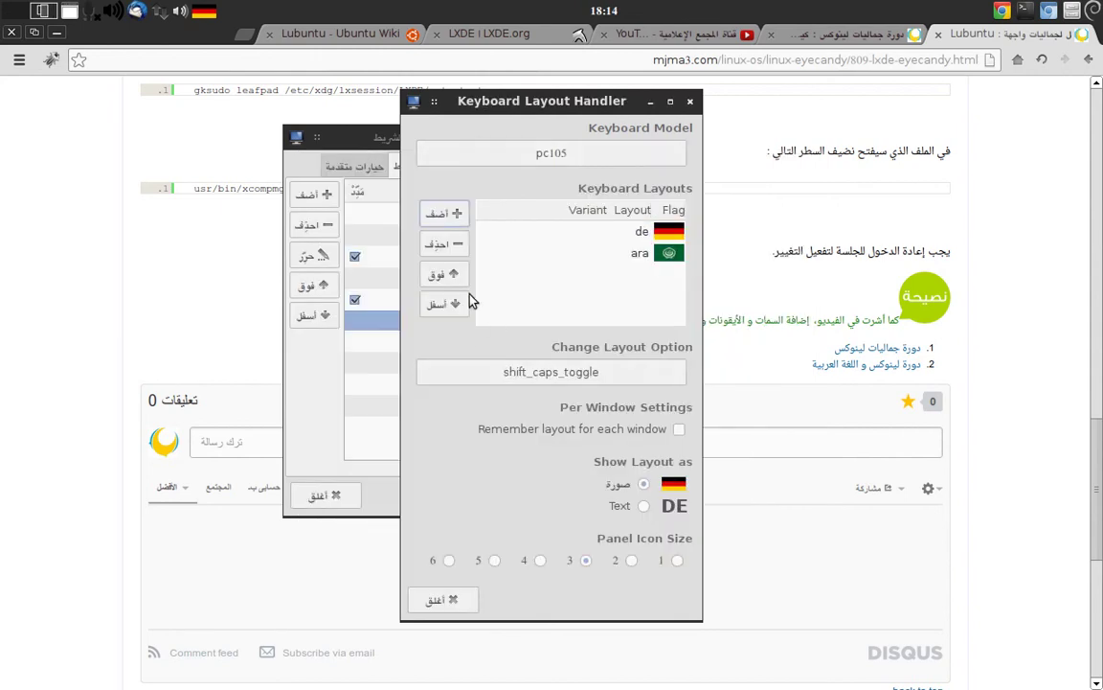
Step: Set the layout switching option to Alt+Shift (alt_shift_toggle)
click(536, 371)
scroll(555, 403, down, 1)
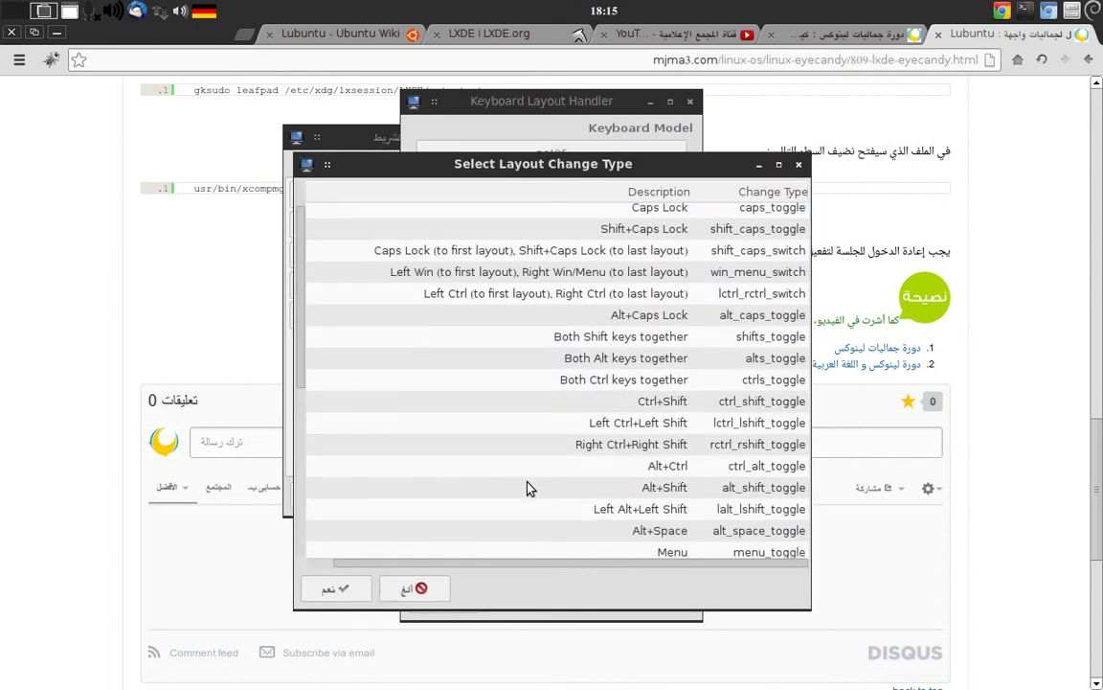
click(593, 491)
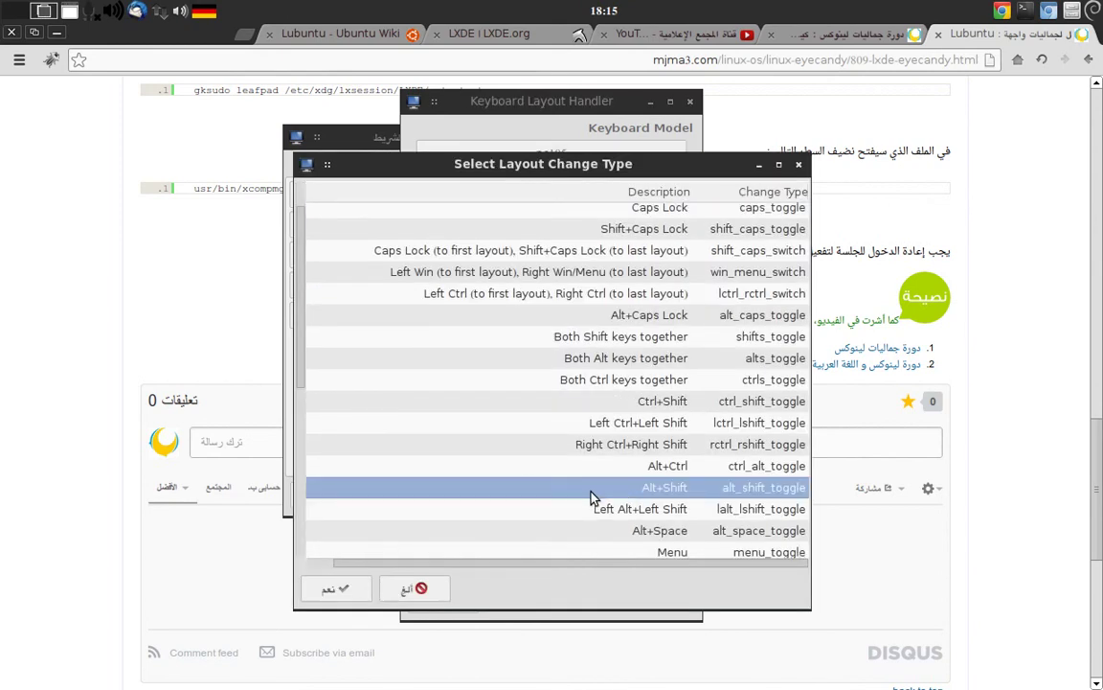
click(337, 589)
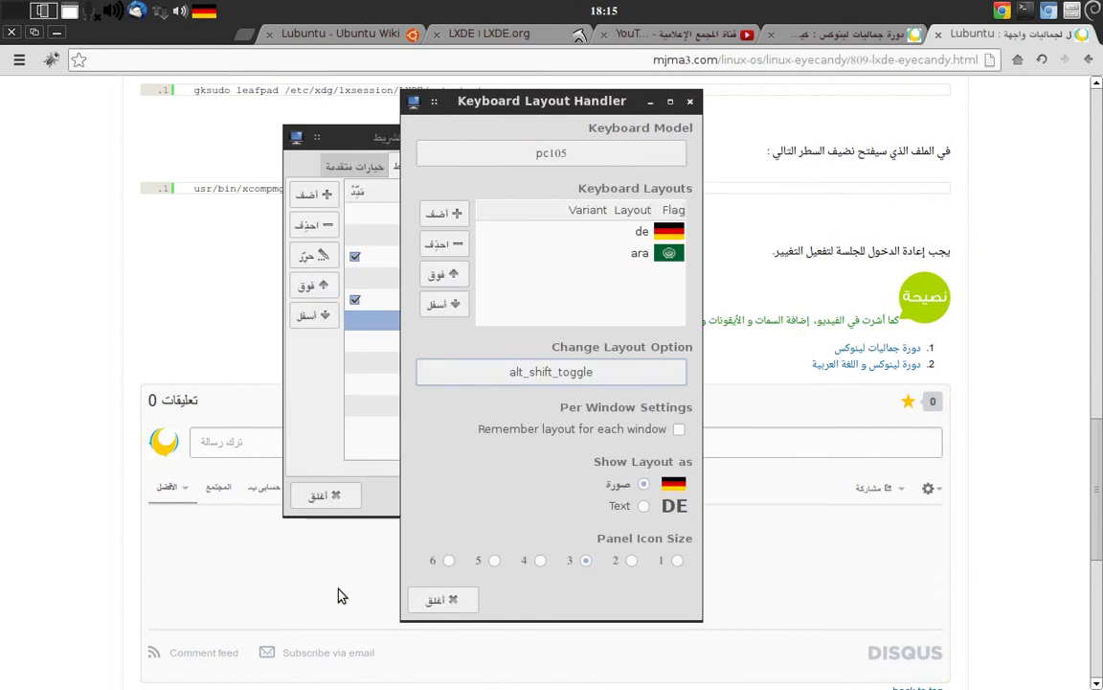
Step: Show the keyboard layout as text with panel icon size 2, and close its settings and the panel preferences
click(644, 506)
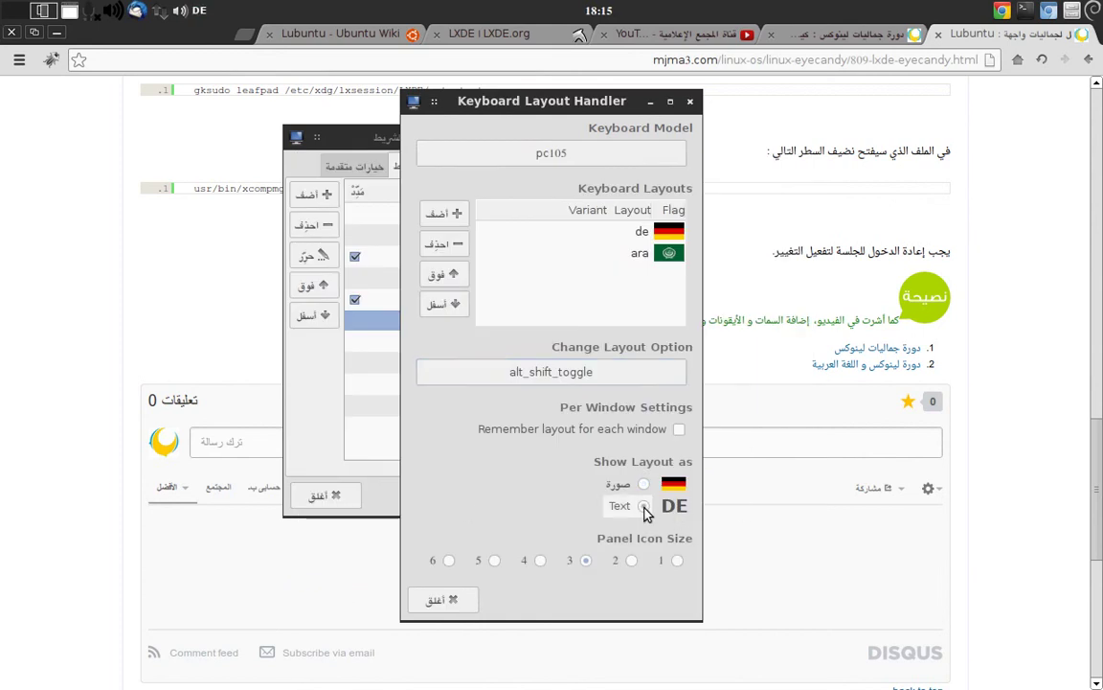
click(632, 563)
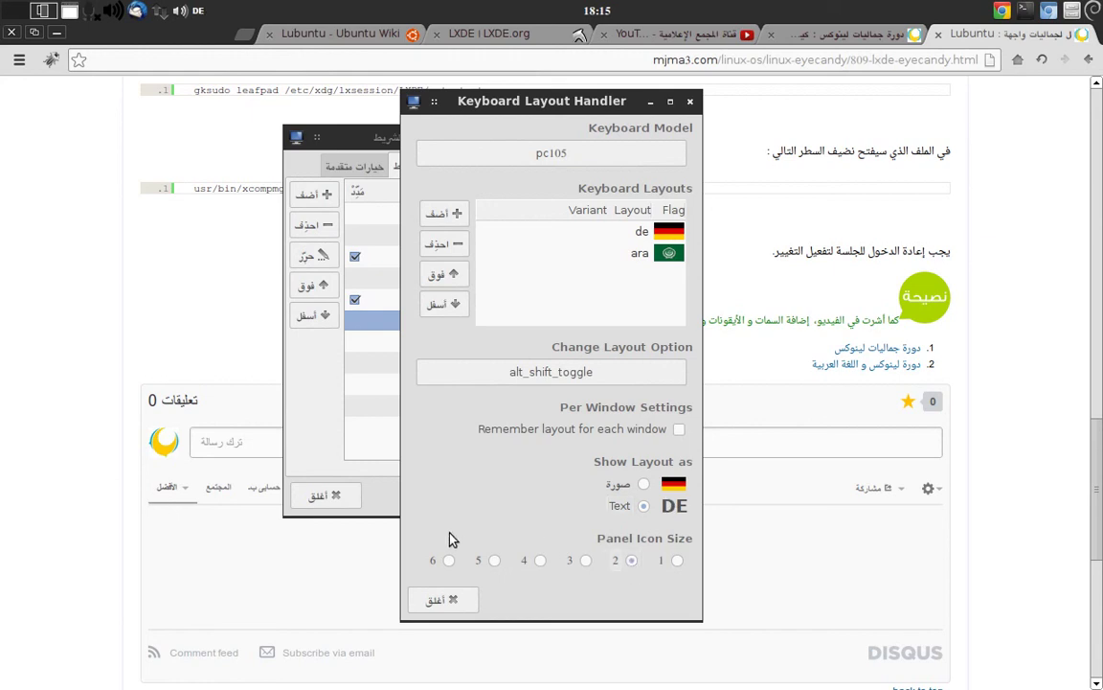
click(458, 598)
drag(430, 140, 680, 141)
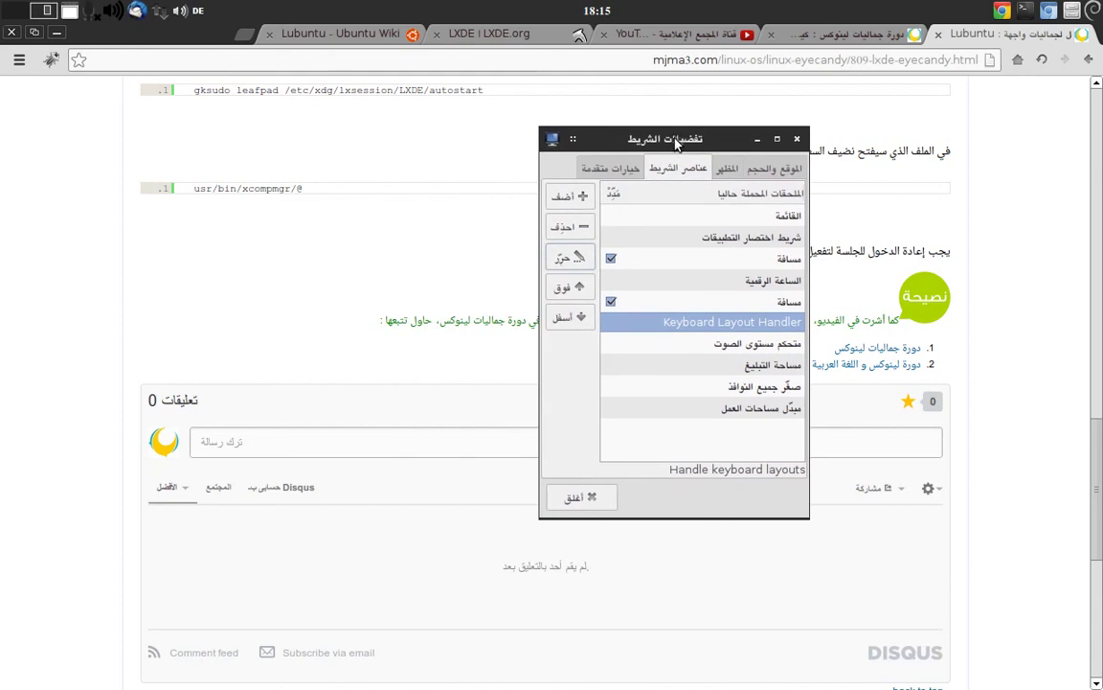
drag(618, 136, 577, 136)
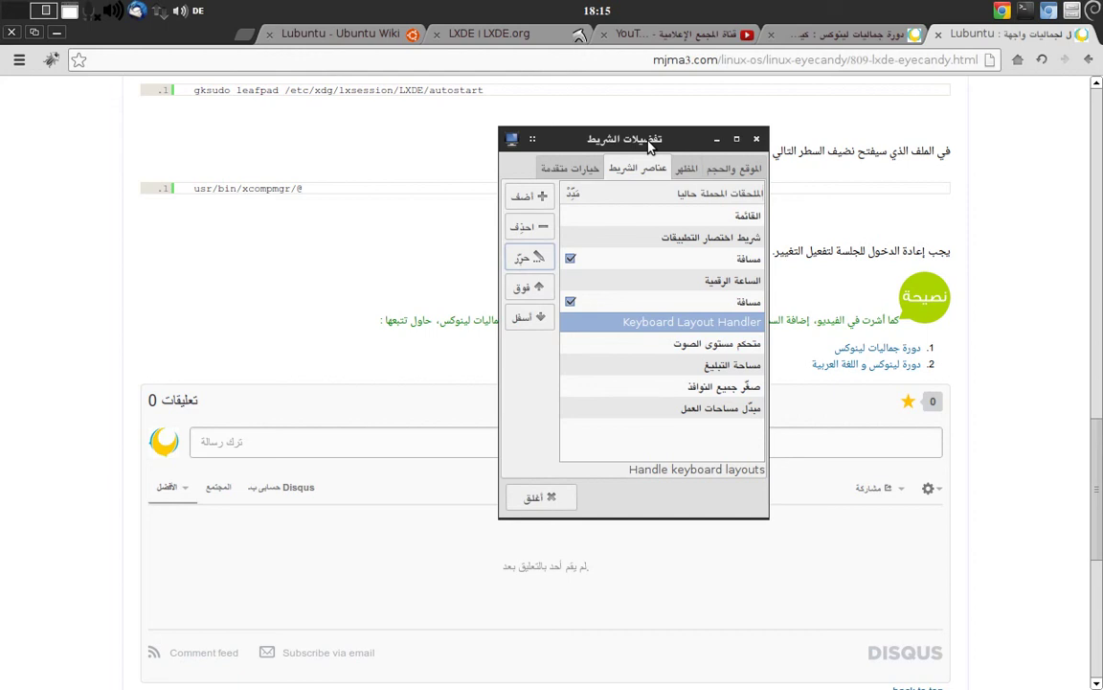
click(757, 138)
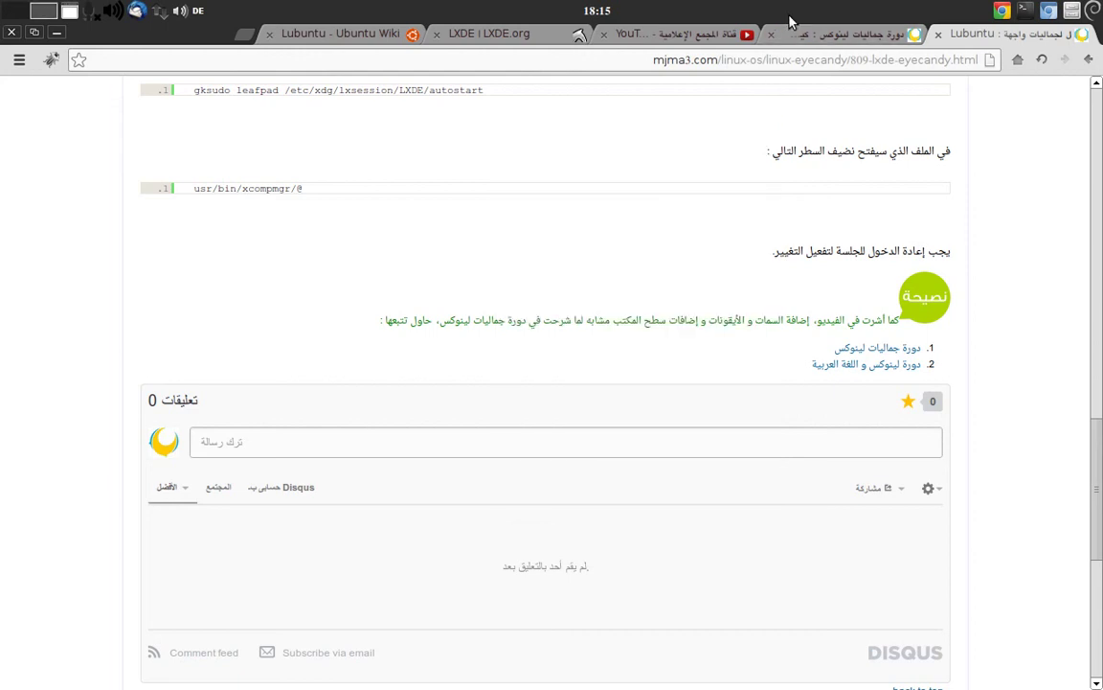
Step: Create a new panel at the screen's bottom edge, view its item list, and close its preferences
right_click(789, 12)
click(759, 120)
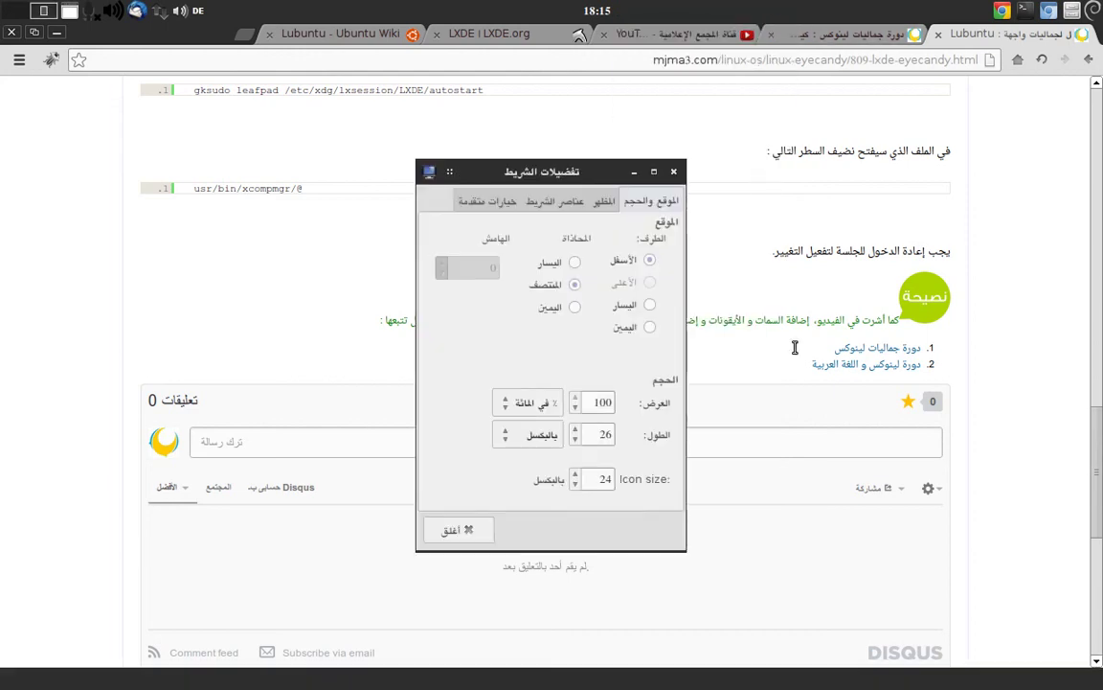
click(555, 201)
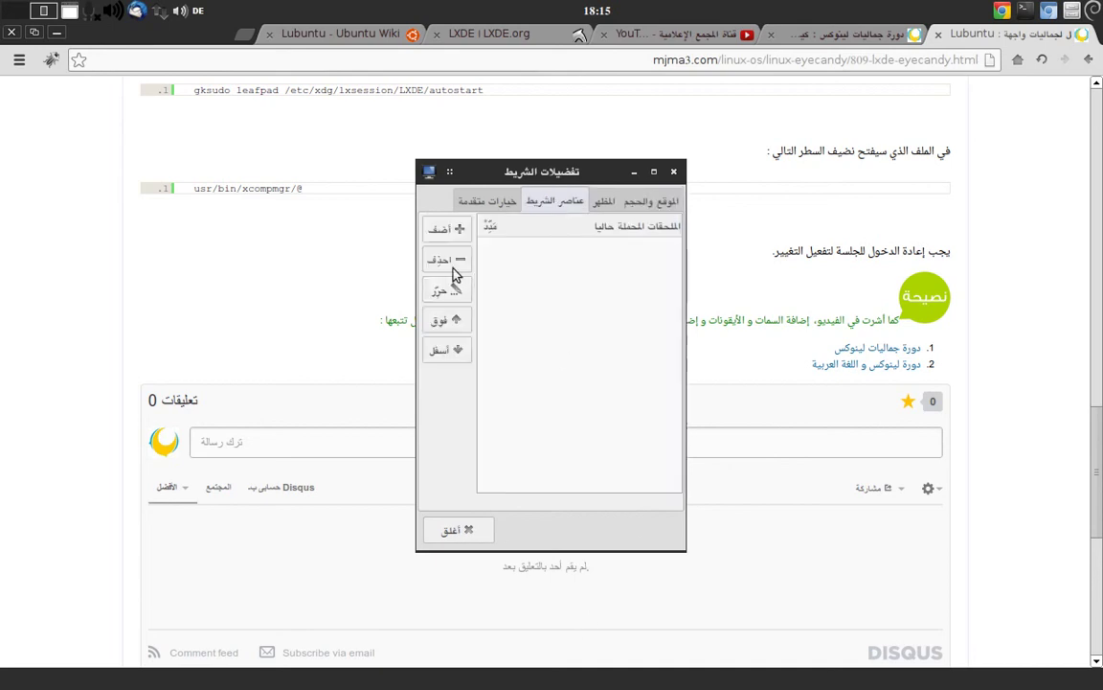
click(673, 173)
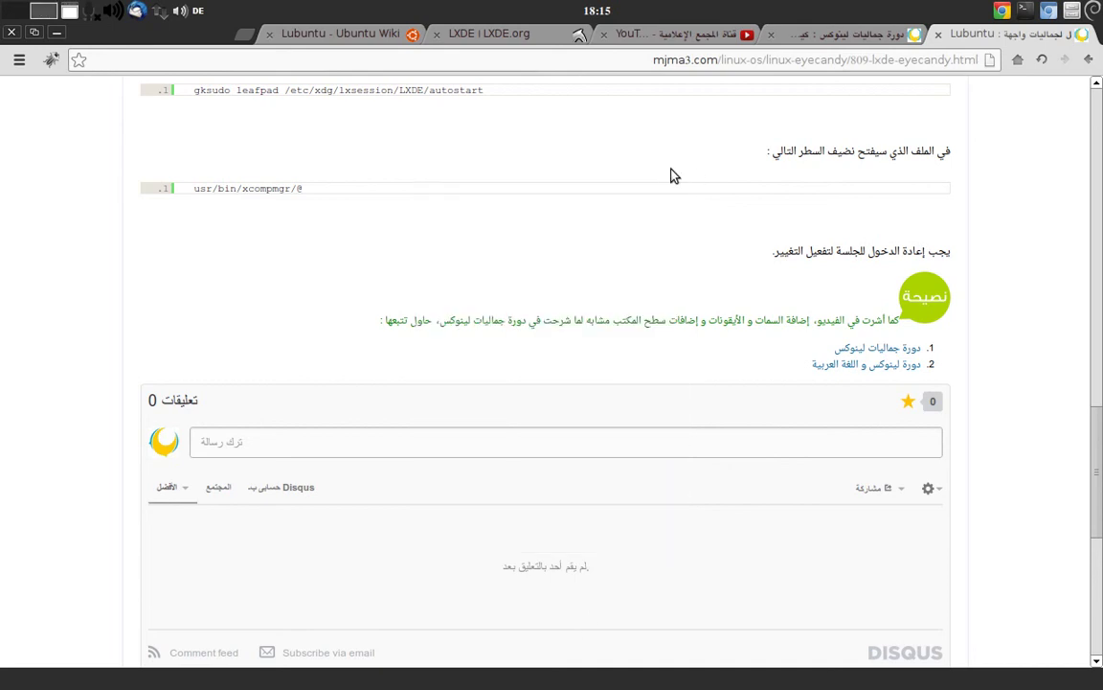
Step: Delete the new empty panel and confirm its removal
right_click(728, 681)
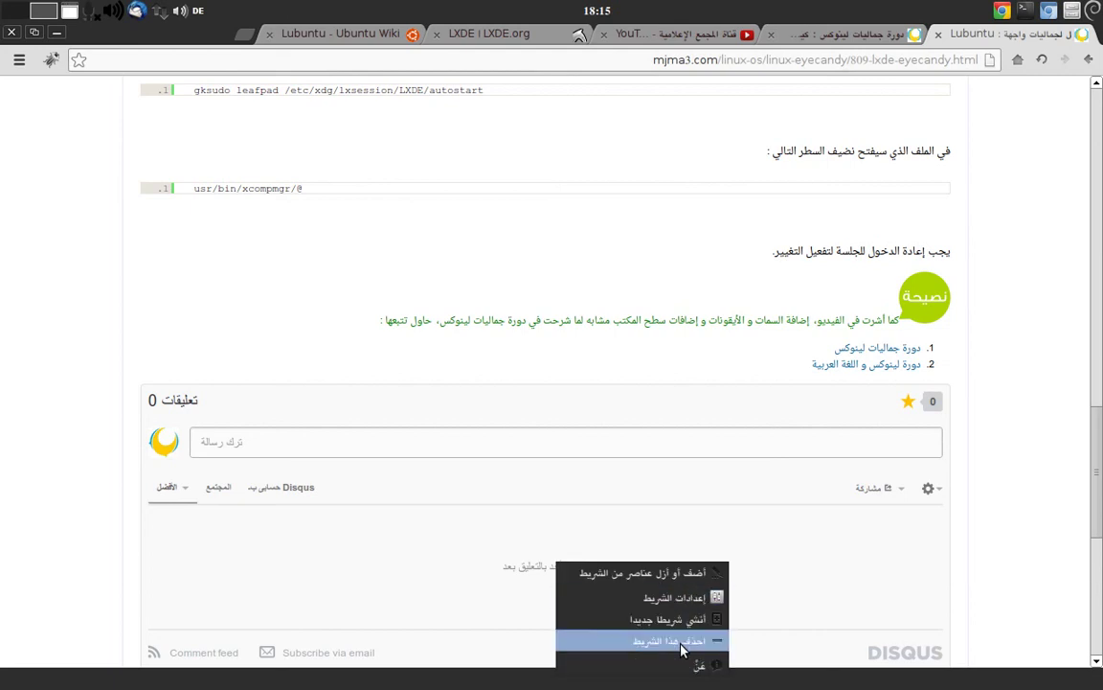
click(683, 651)
click(462, 654)
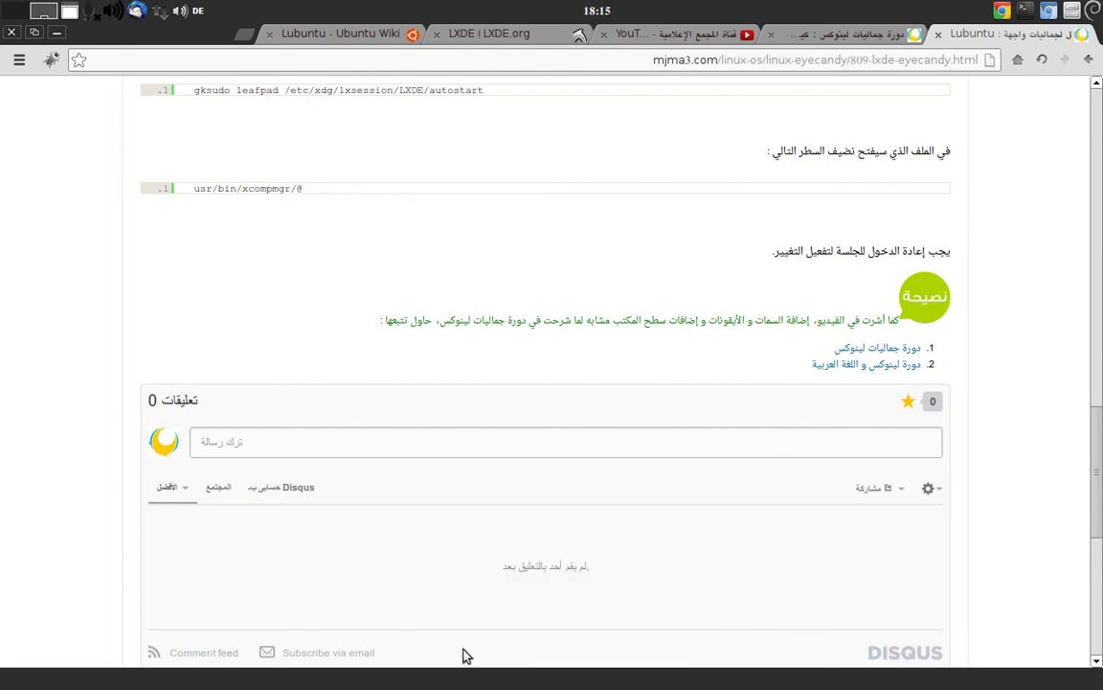
Step: Minimize the browser, file manager and terminal windows to reveal the desktop
click(57, 33)
click(76, 38)
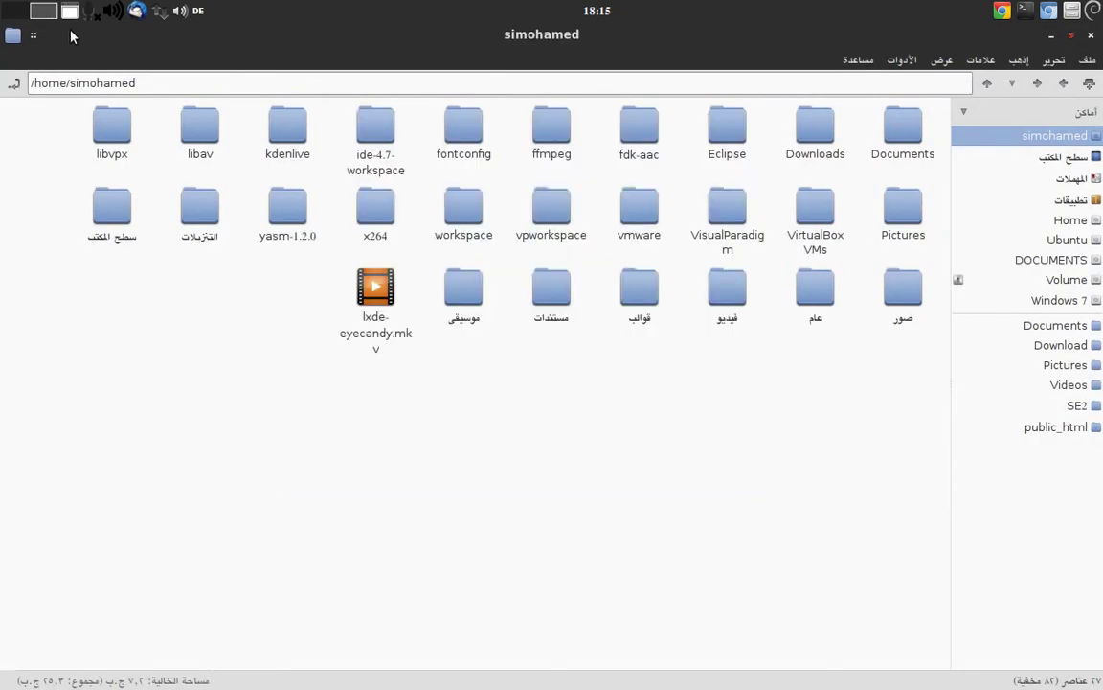
click(1051, 35)
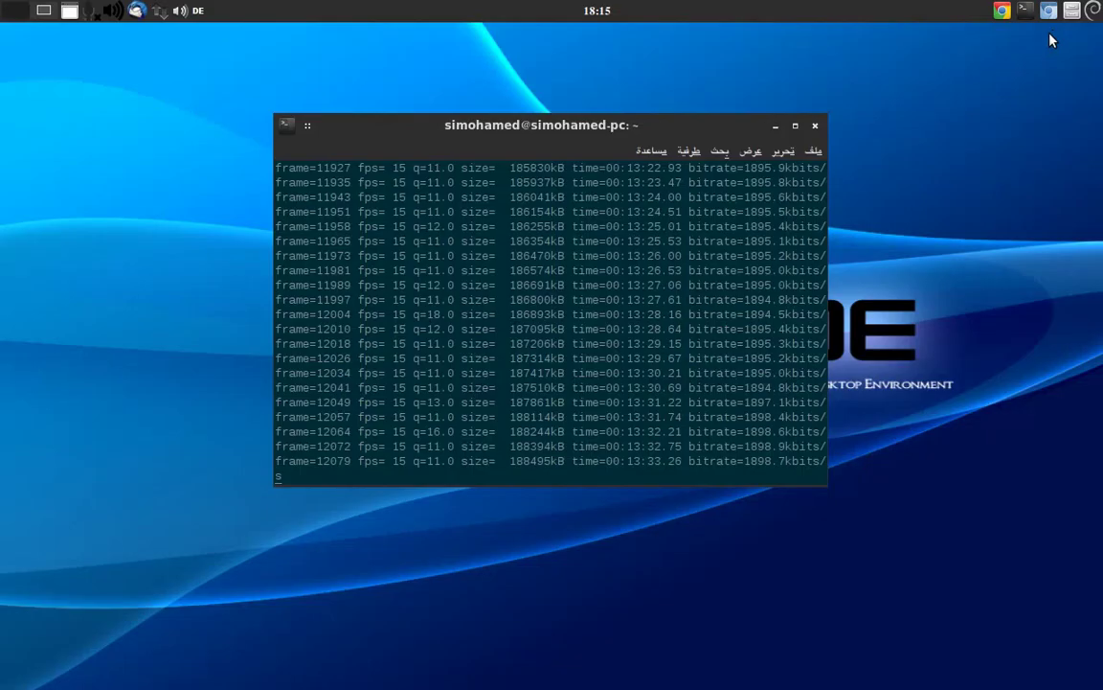
click(776, 126)
Step: Set the desktop wallpaper to Mnml_Beach_DeltaNine_Mod.png from the Download folder through the desktop preferences
right_click(764, 139)
mouse_move(764, 141)
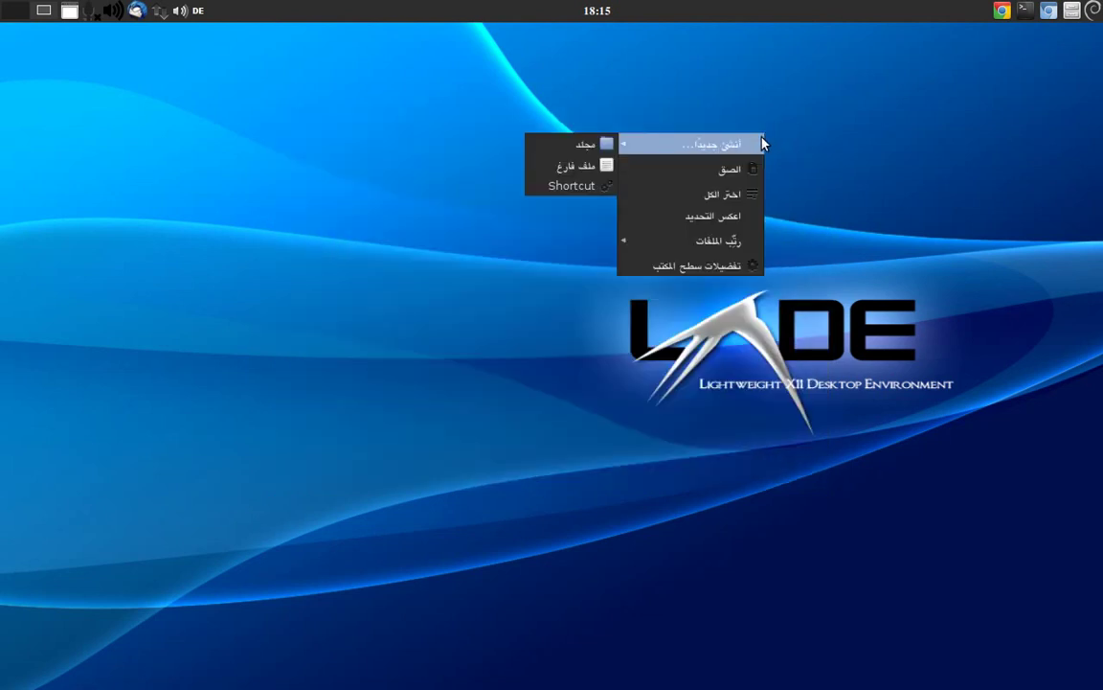
click(729, 269)
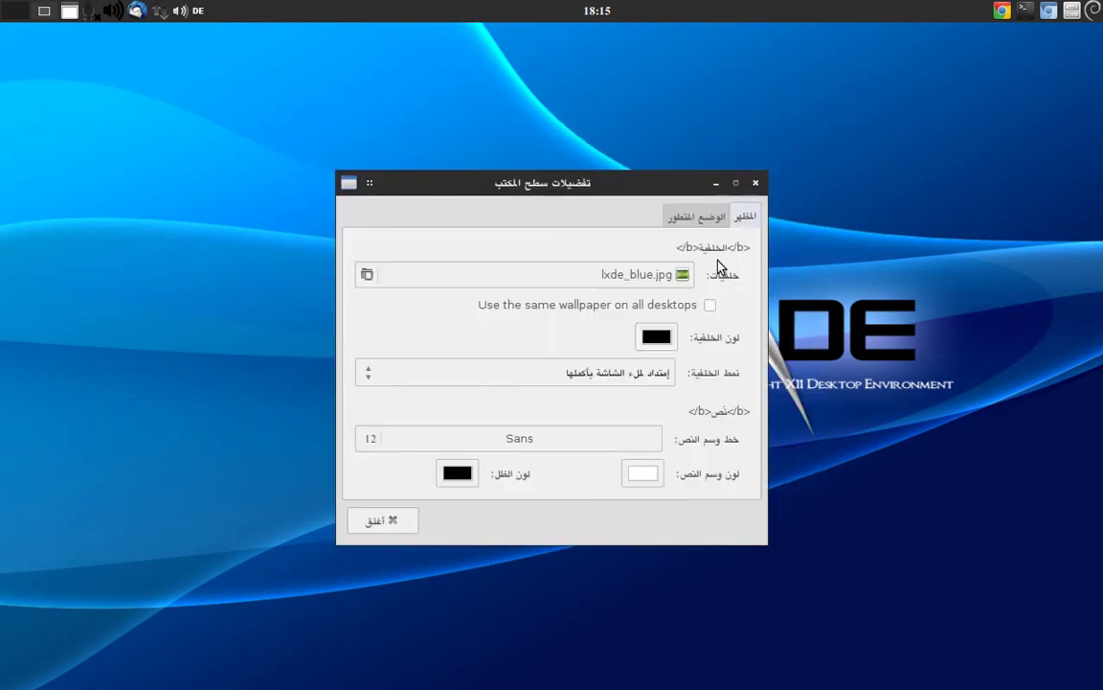
drag(628, 183, 695, 150)
click(675, 241)
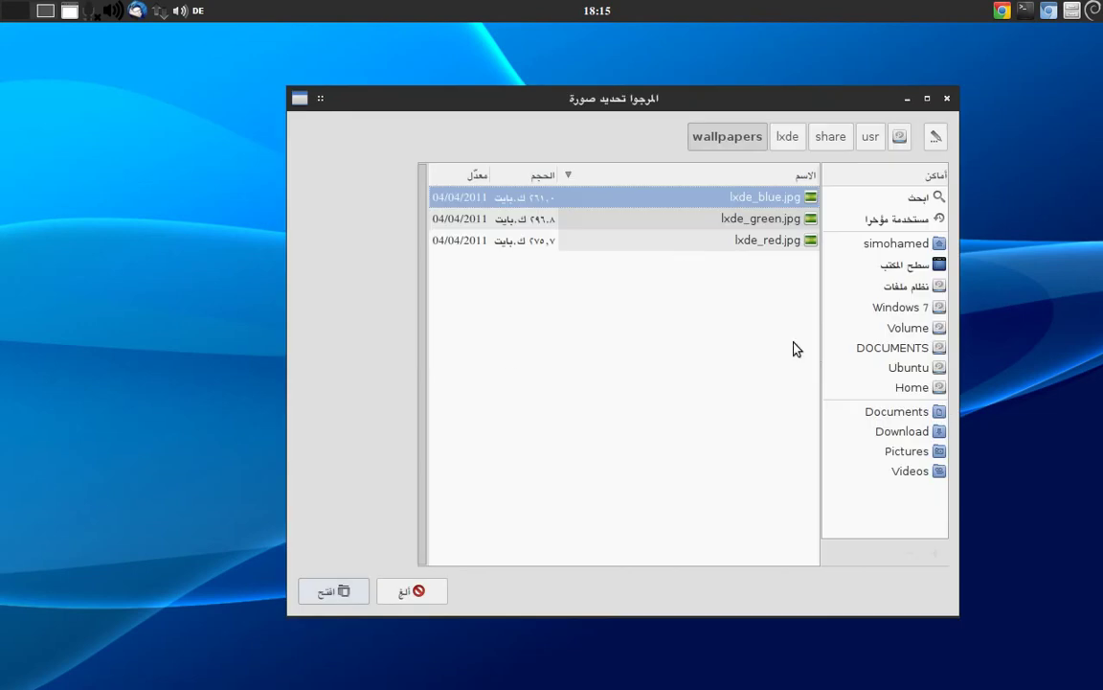
click(876, 243)
double_click(689, 244)
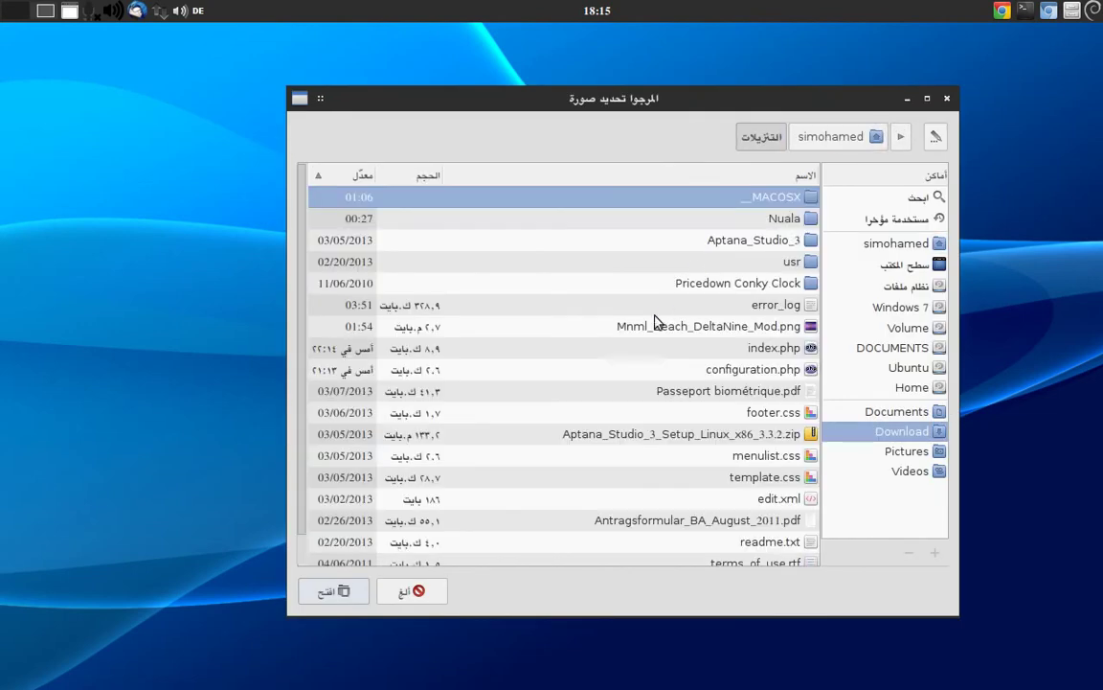
key(m)
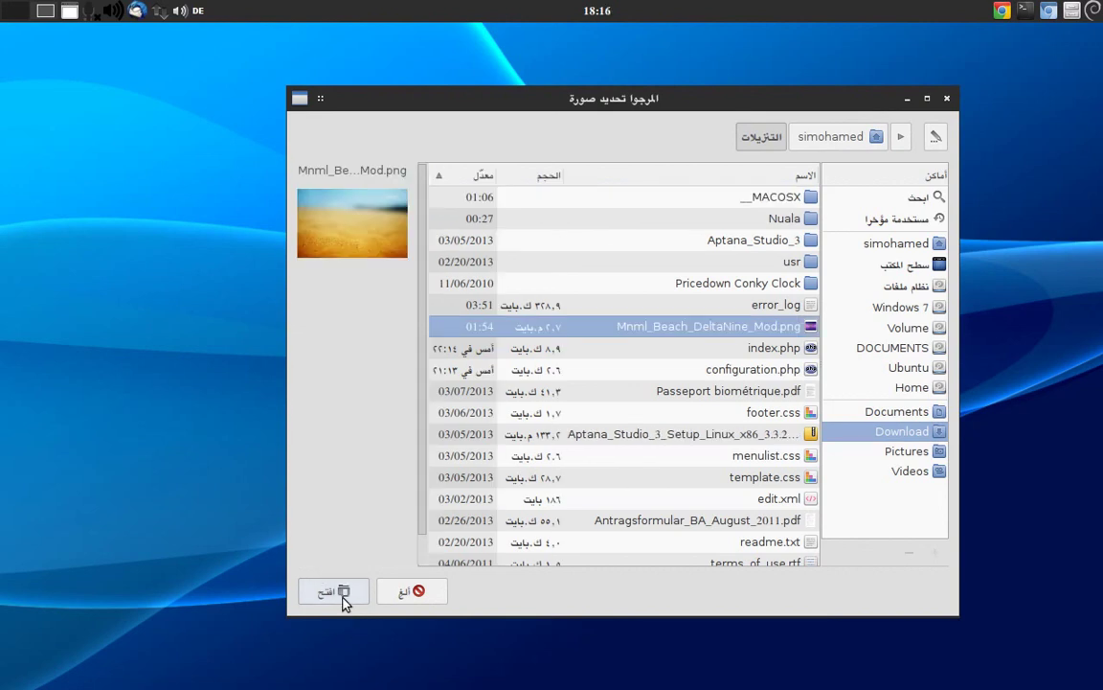
click(337, 596)
Step: Switch between the workspaces to compare their separate wallpapers, return to the beach desktop and close the desktop preferences
drag(675, 152, 721, 175)
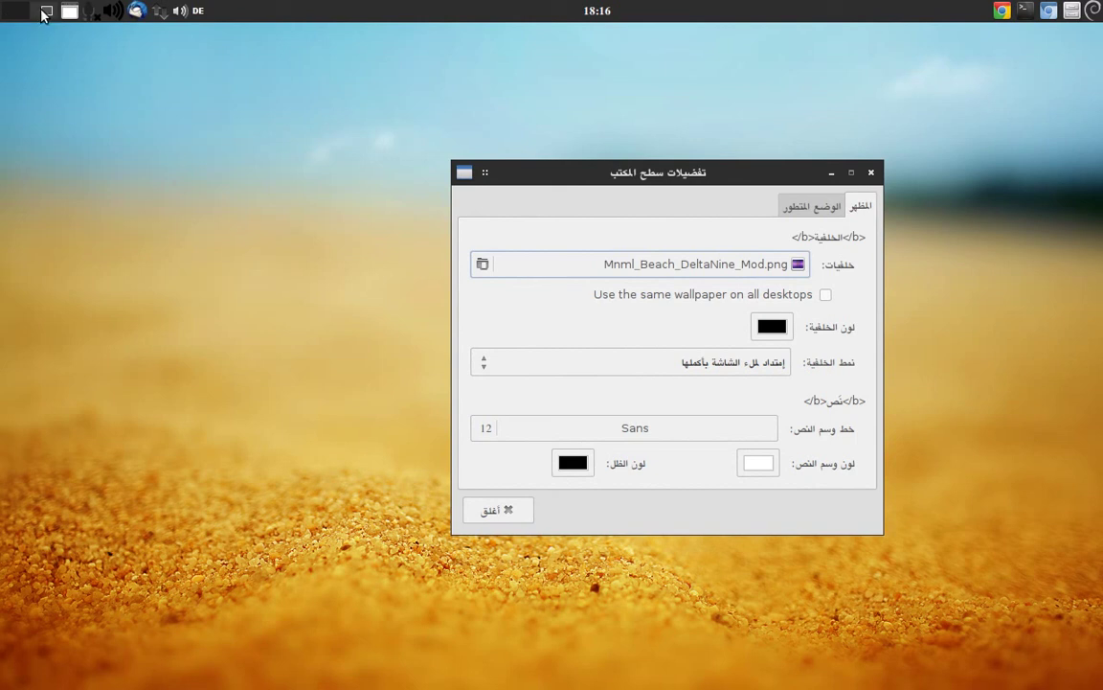
scroll(17, 17, down, 1)
scroll(29, 15, up, 1)
scroll(9, 16, down, 1)
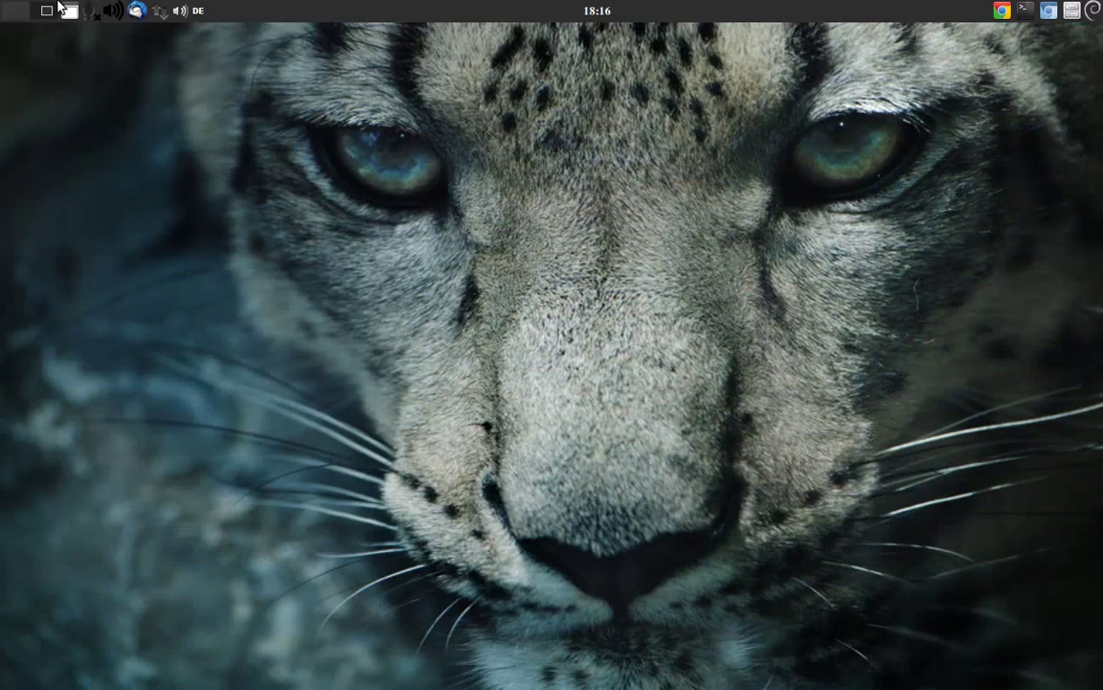
scroll(42, 18, up, 1)
drag(739, 177, 733, 151)
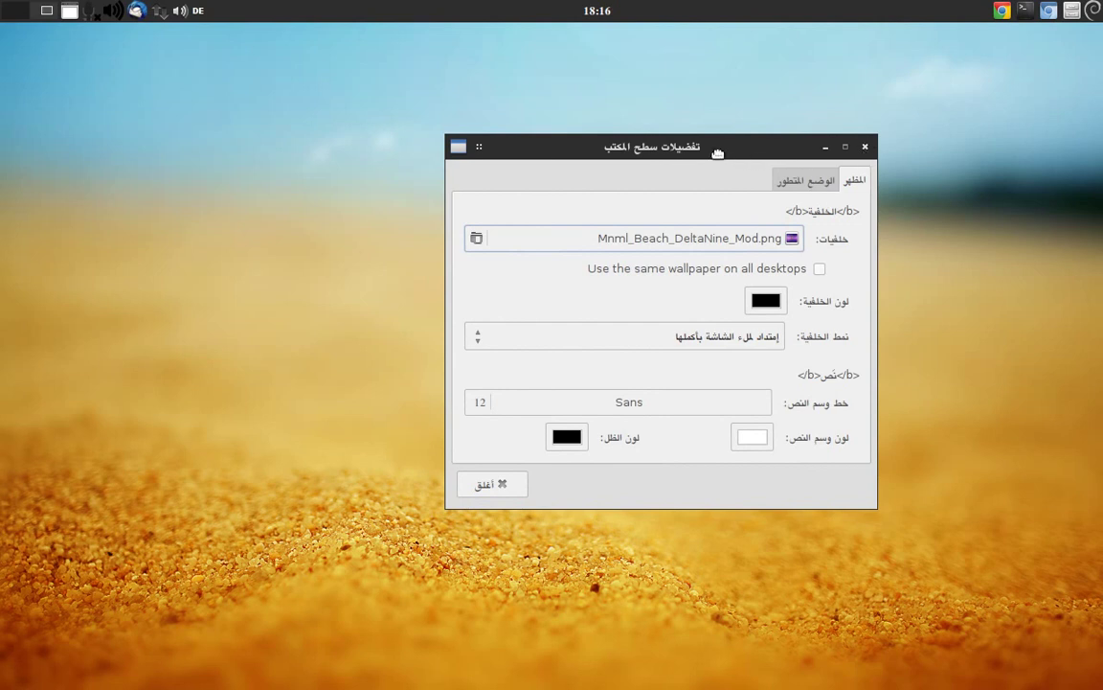
drag(739, 152, 712, 158)
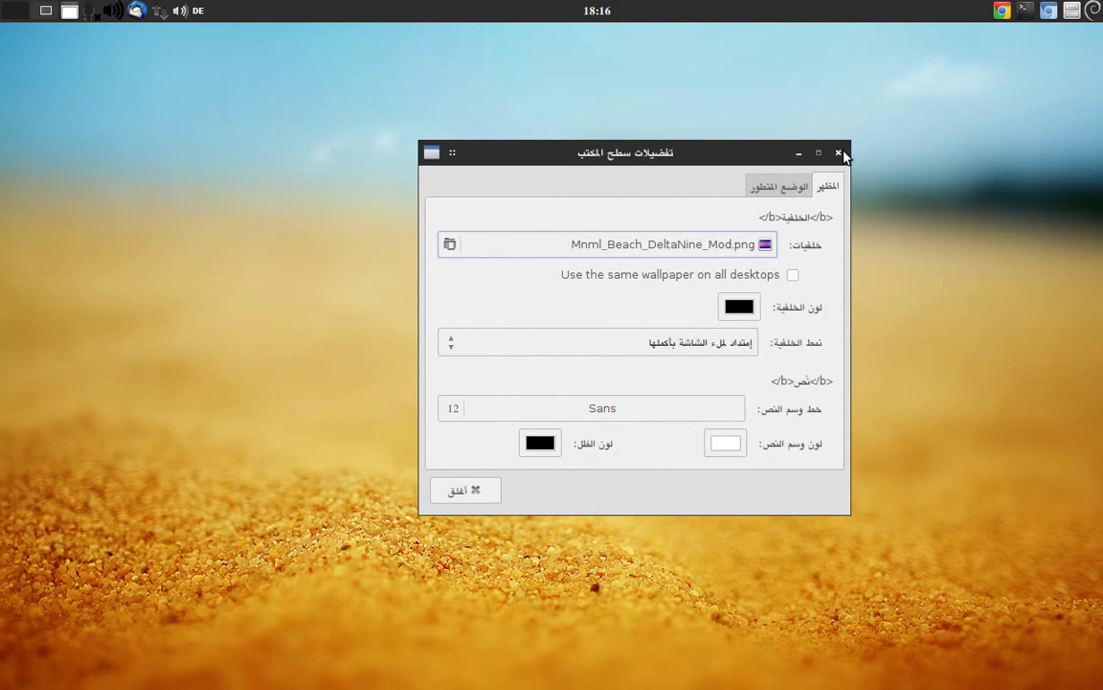
click(839, 154)
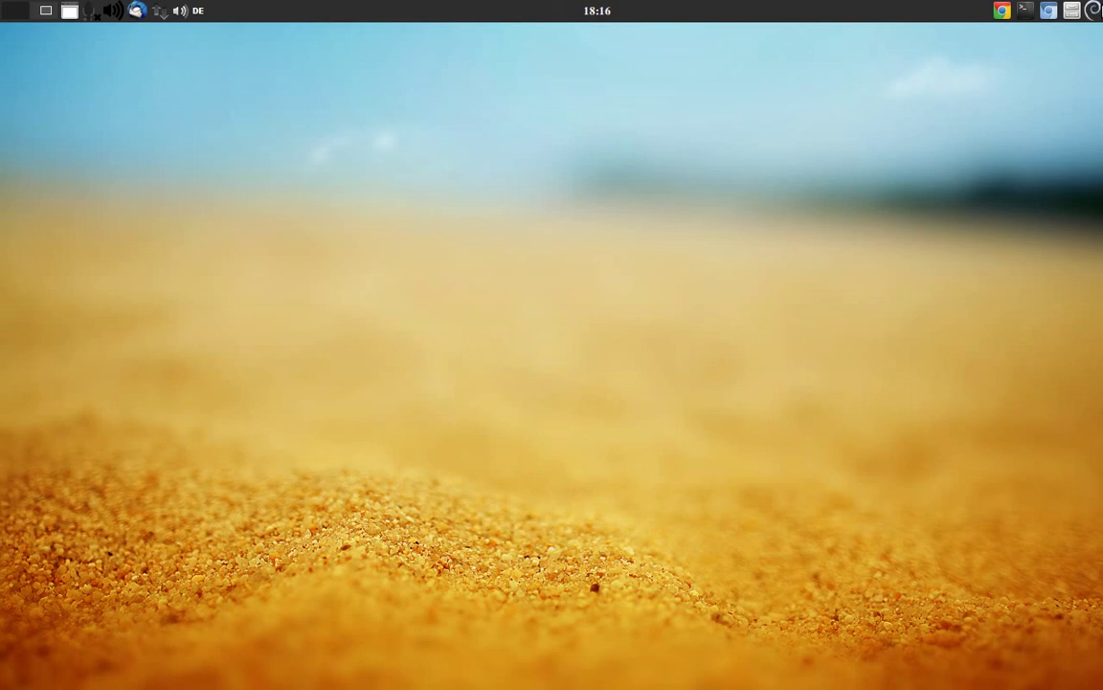
Step: Launch the Docky dock from the accessories applications and quit it from its own anchor item
click(1093, 11)
mouse_move(1079, 189)
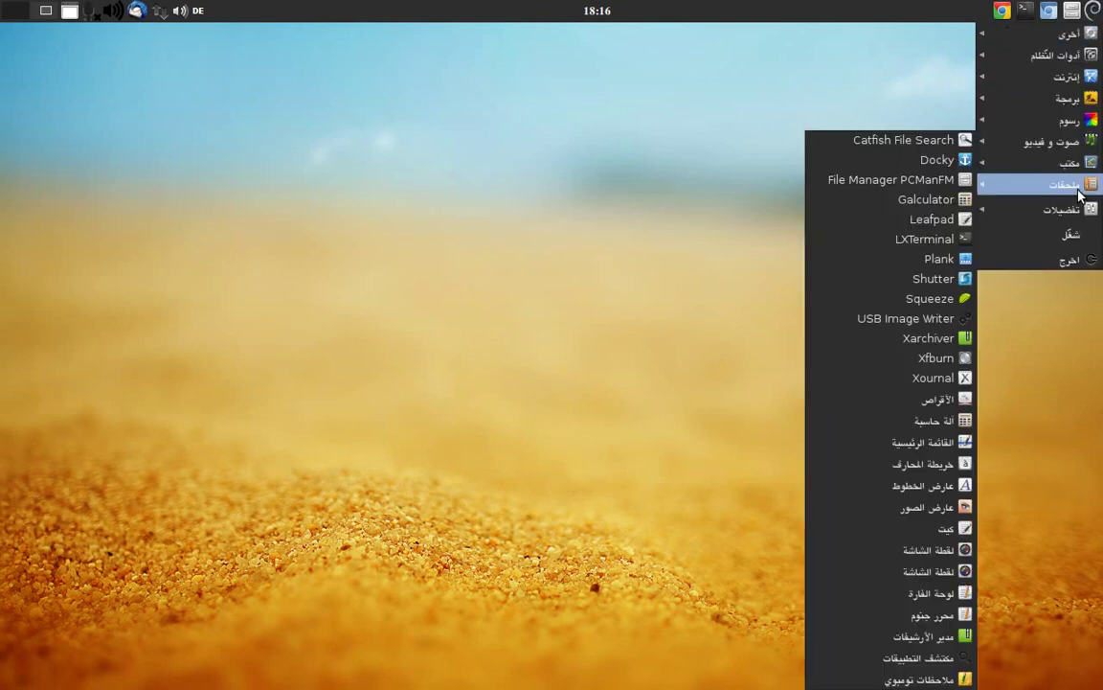
click(924, 161)
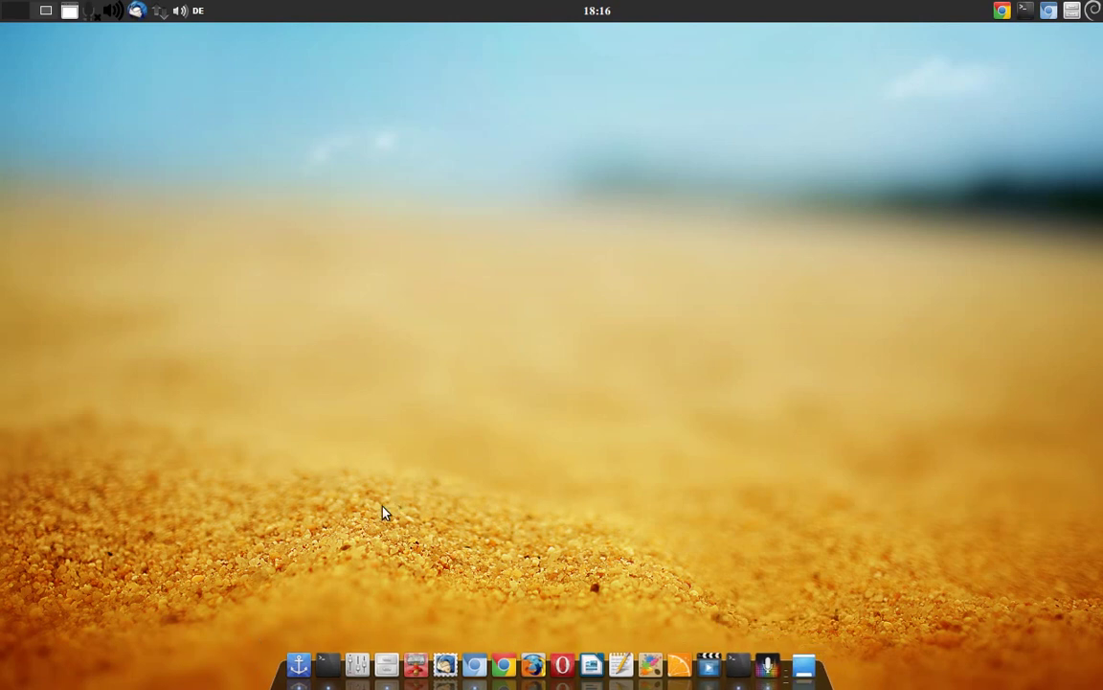
right_click(298, 661)
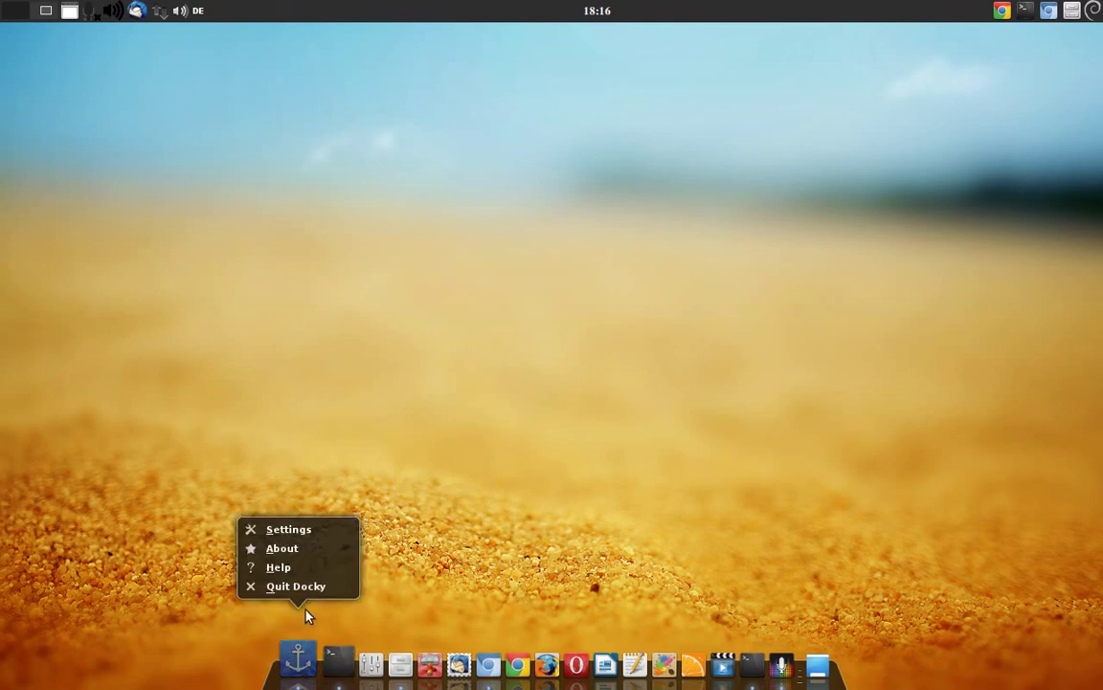
click(297, 586)
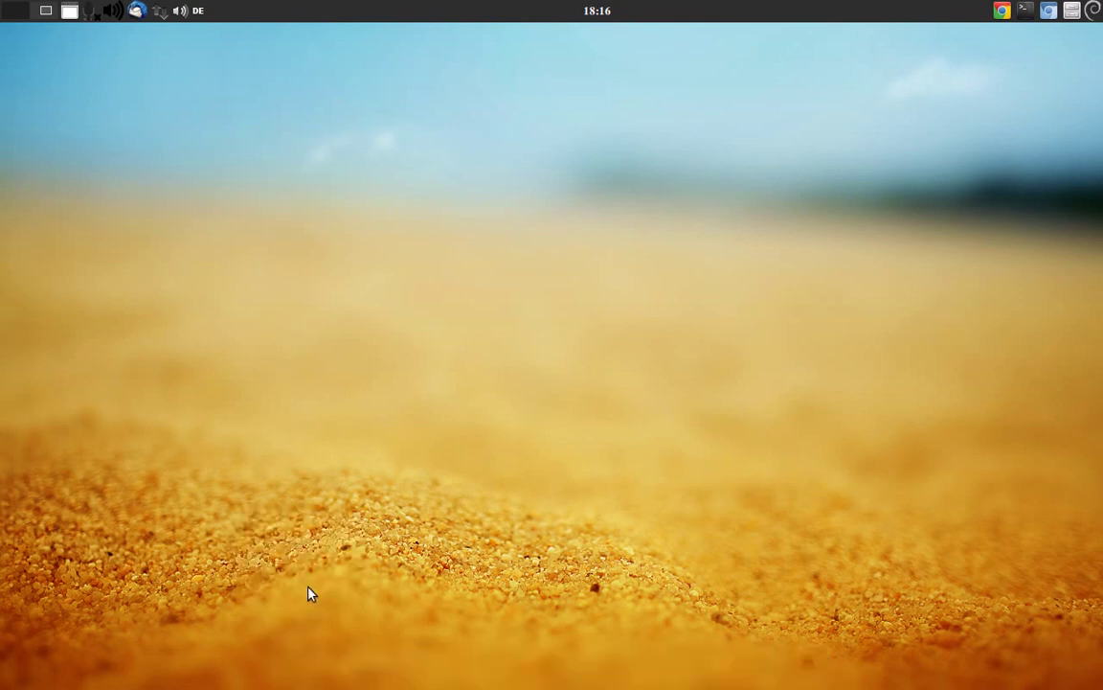
Step: Launch the Plank dock from the accessories applications
click(1093, 10)
mouse_move(1063, 184)
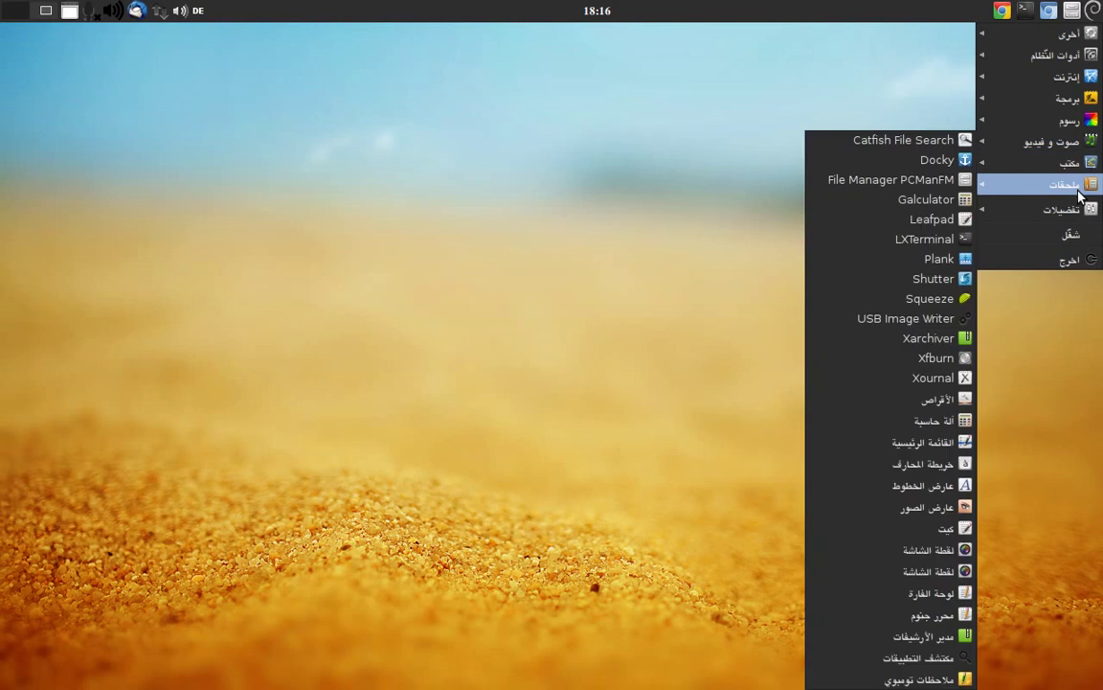
click(903, 259)
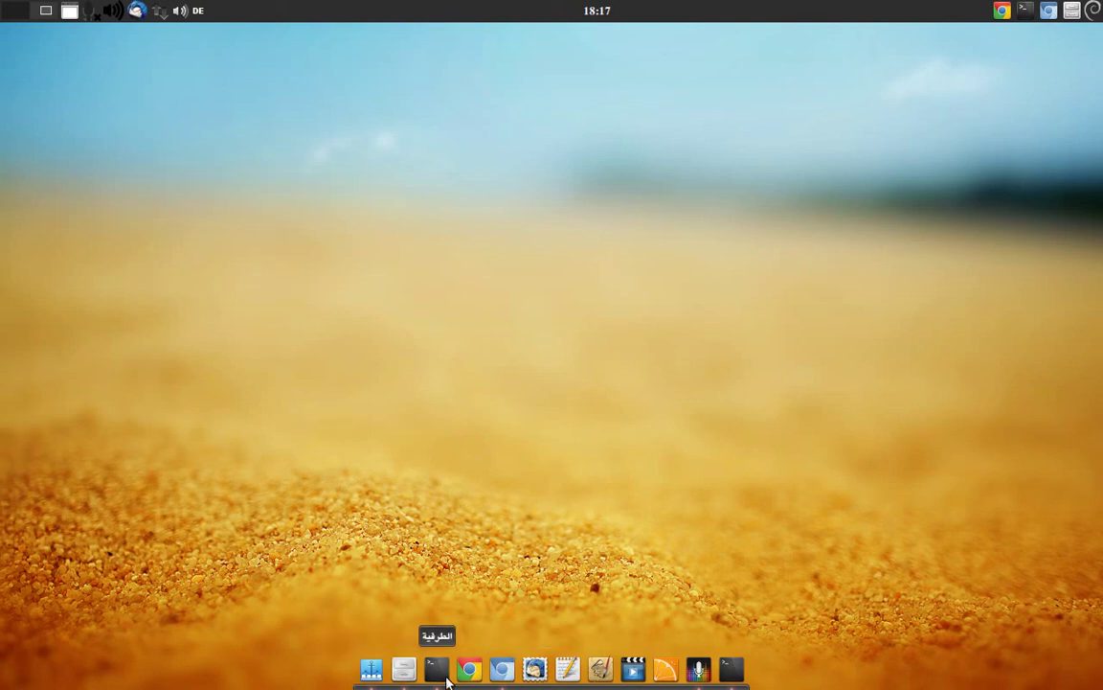
click(533, 671)
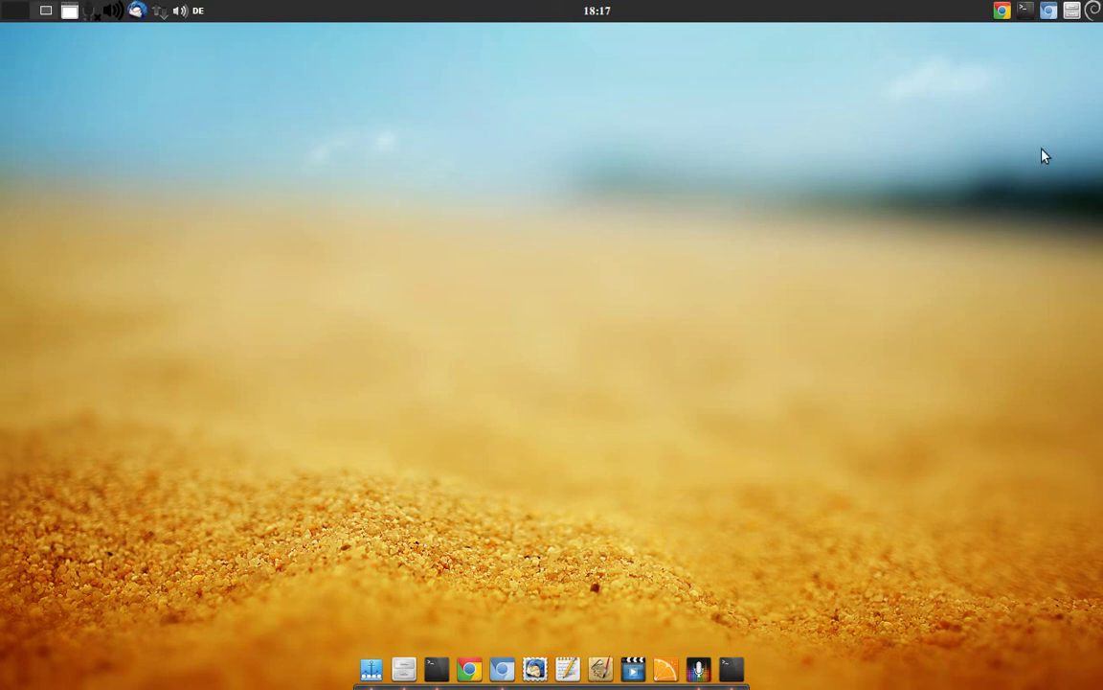
Step: Open the Run dialog and execute the conky command to display the clock widget on the desktop
key(alt+F2)
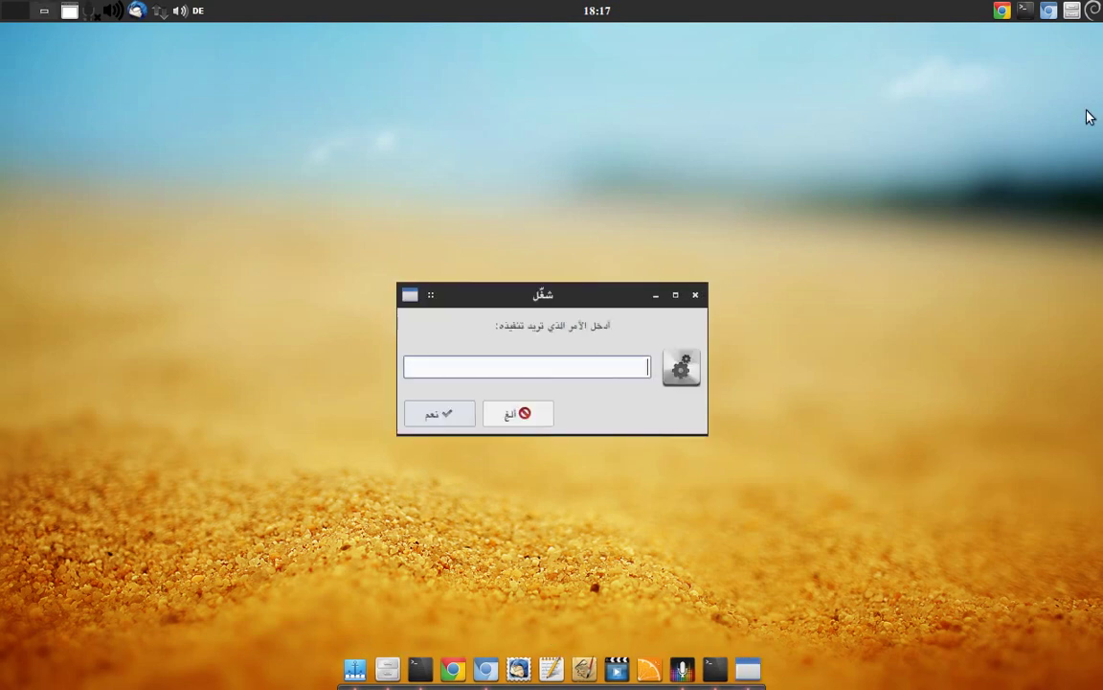
text(cc)
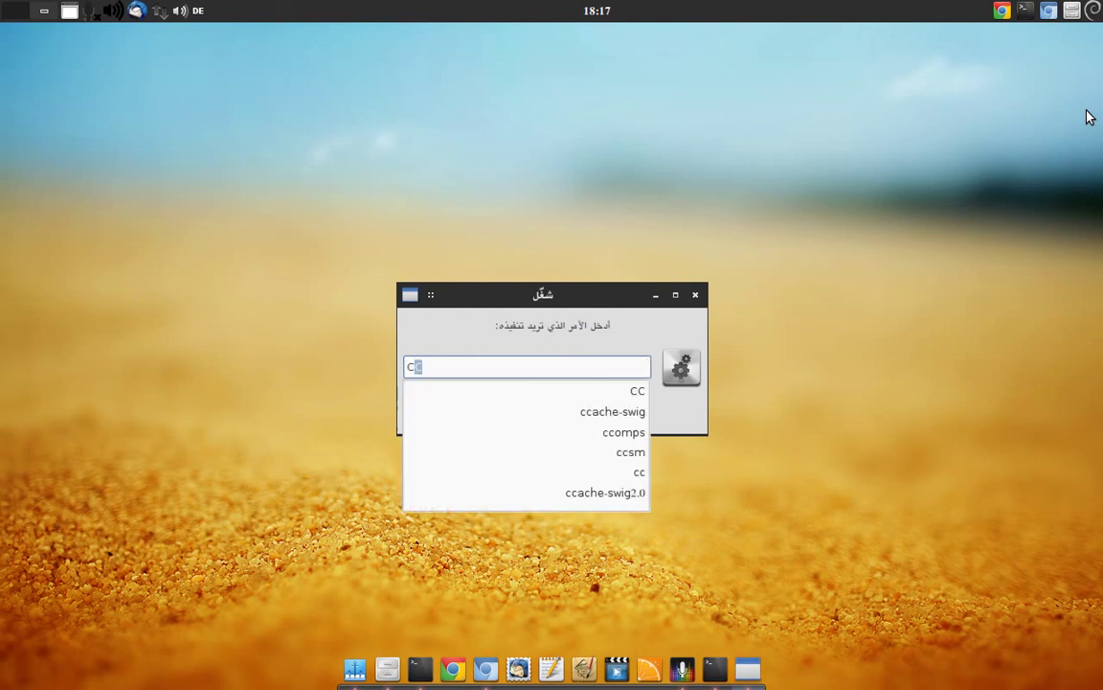
key(BackSpace)
text(conk)
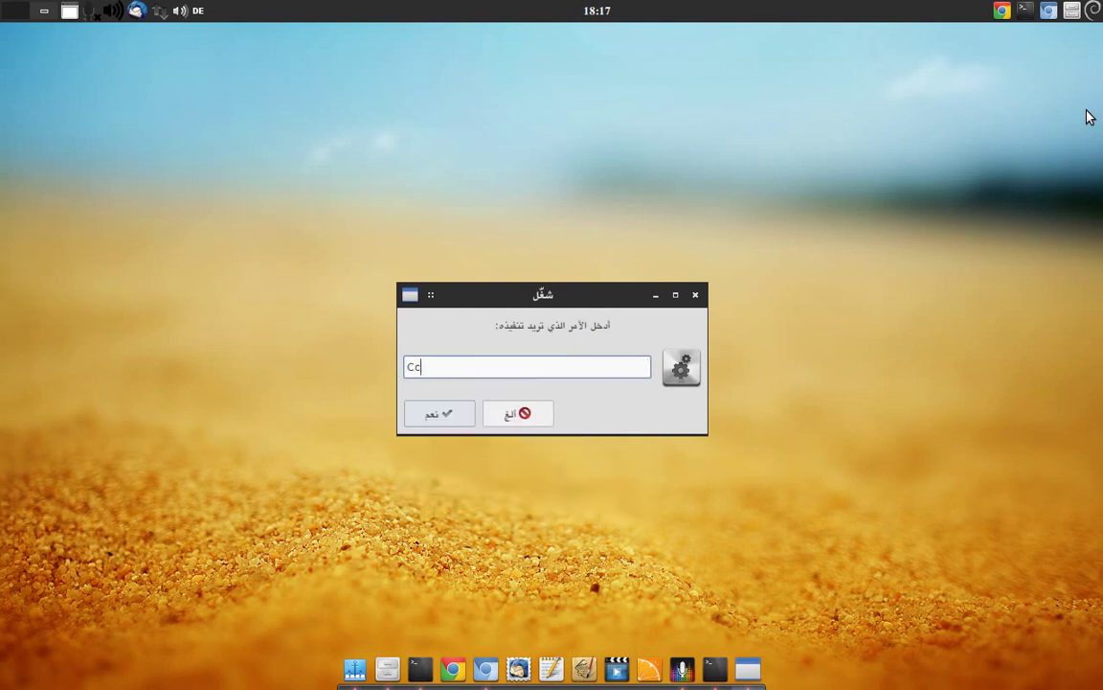
key(BackSpace)
key(BackSpace)
key(BackSpace)
key(BackSpace)
text(onky)
key(Return)
key(Return)
key(Home)
key(Delete)
text(c)
key(Return)
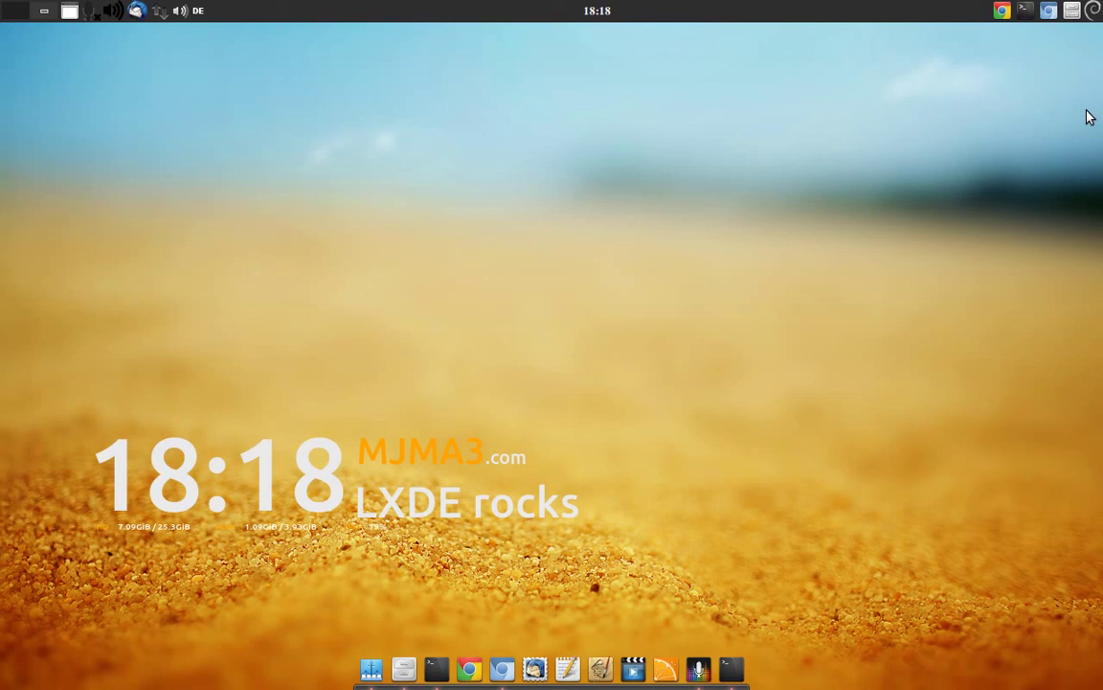
Step: Bring up the Chromium article and highlight the xcompmgr package name in its apt-get install command
click(503, 668)
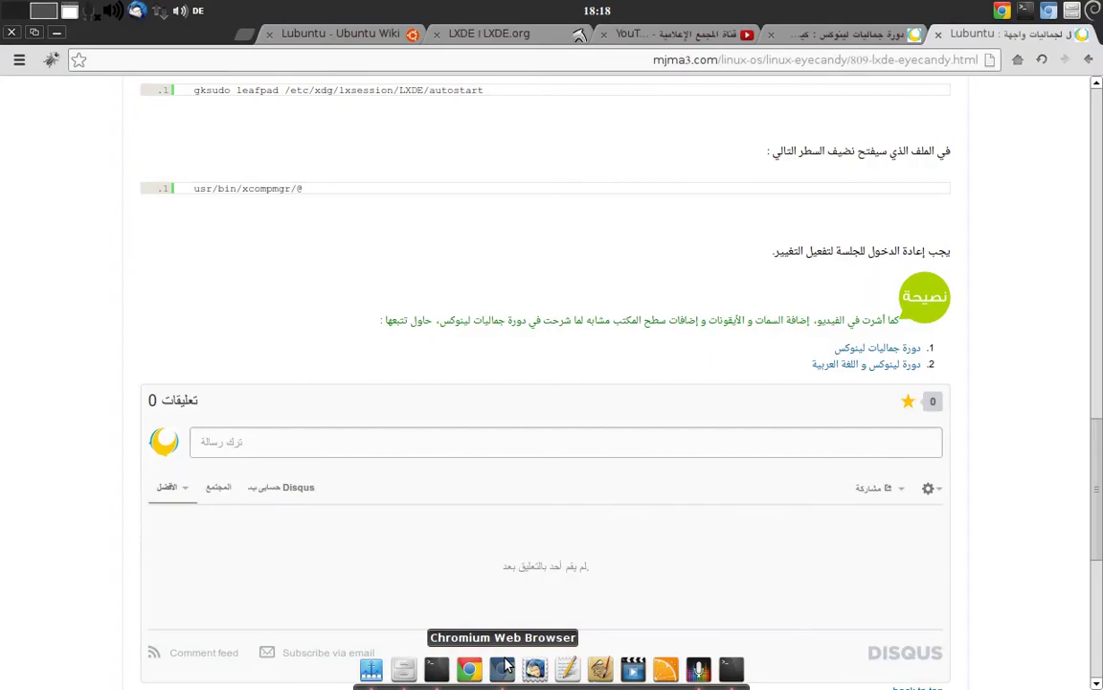
scroll(847, 268, up, 5)
scroll(847, 267, down, 2)
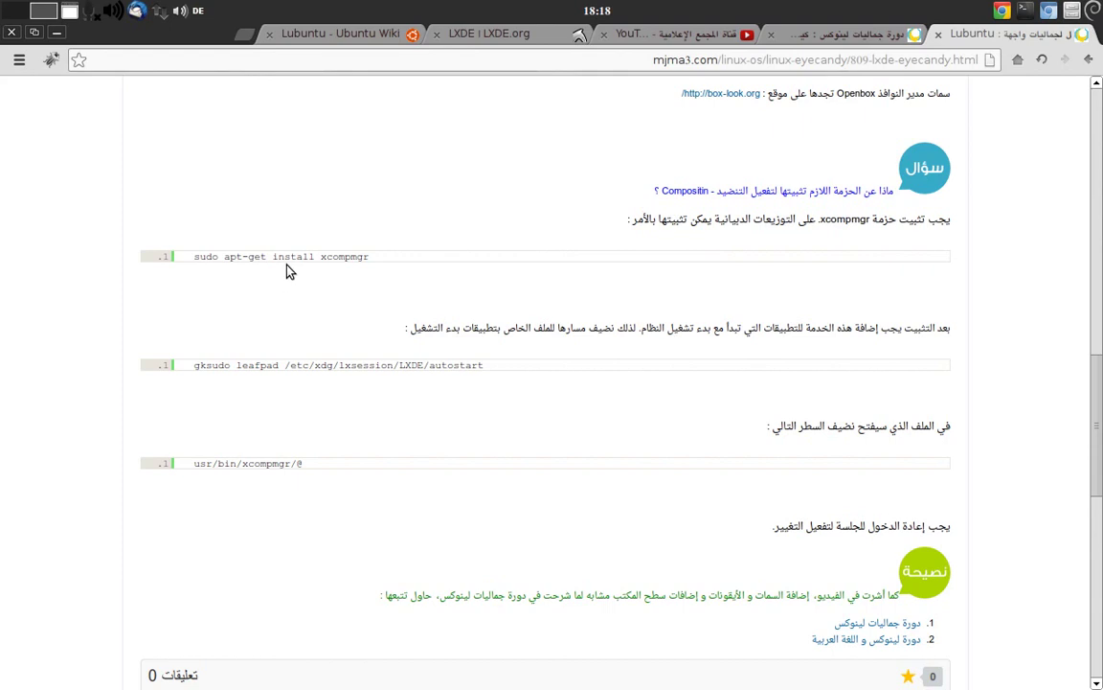
drag(320, 255, 384, 252)
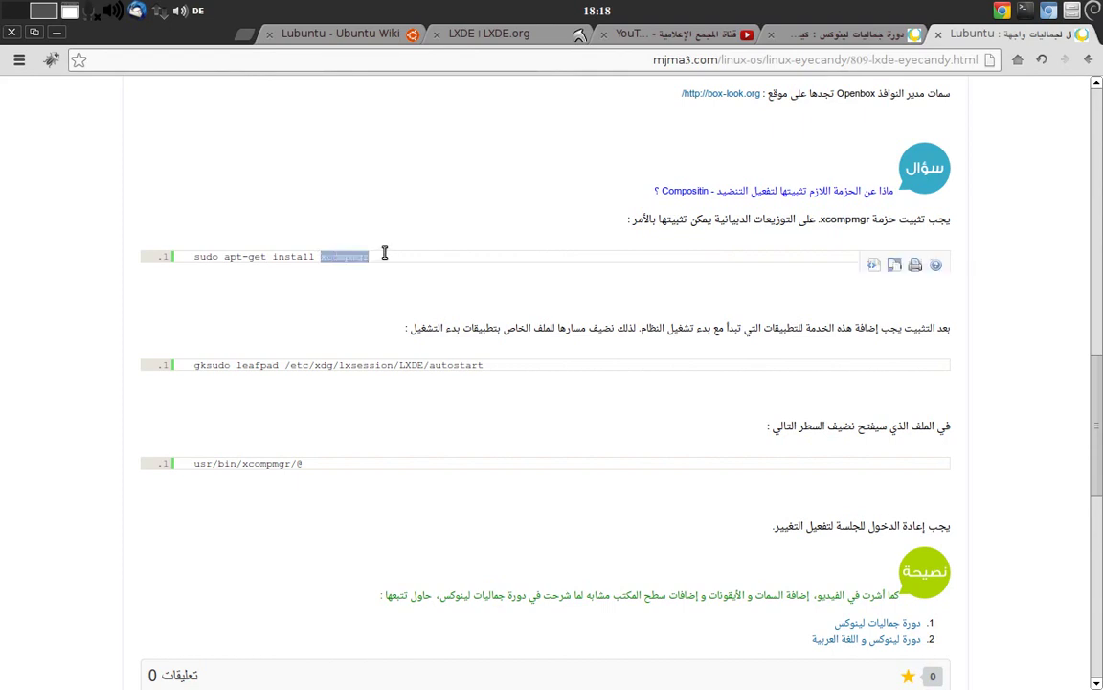
click(297, 255)
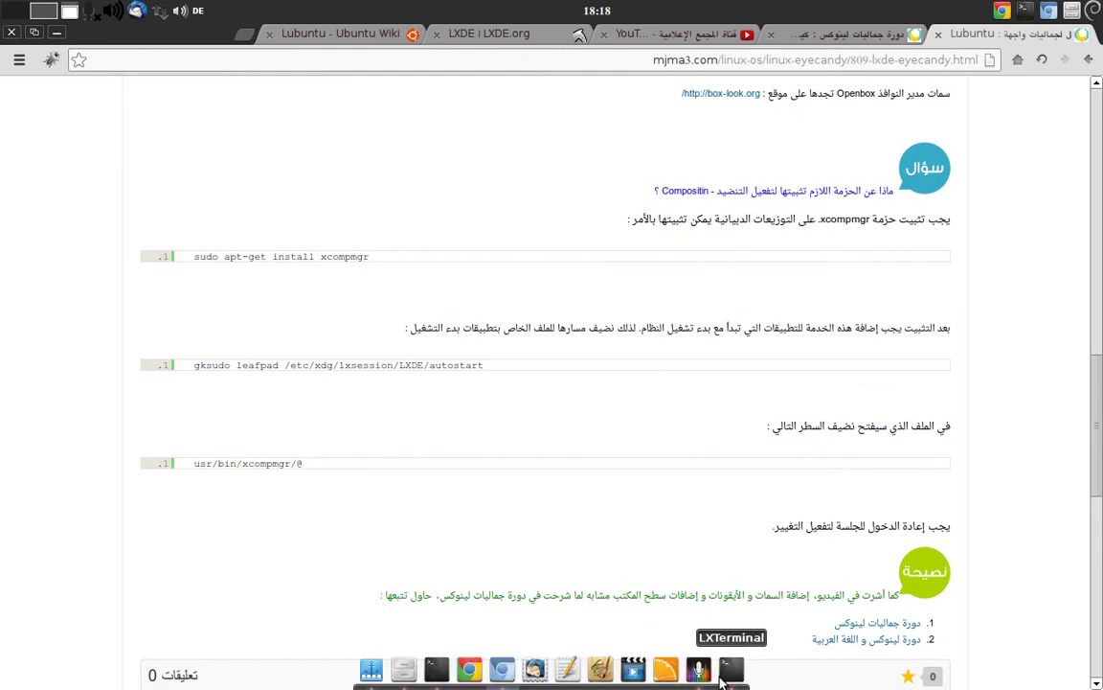
Step: Run gksudo leafpad /etc/xdg/lxsession/LXDE/autostart in the terminal, enter the administrator password, and highlight the @/usr/bin/xcompmgr line in the file
click(731, 671)
key(Up)
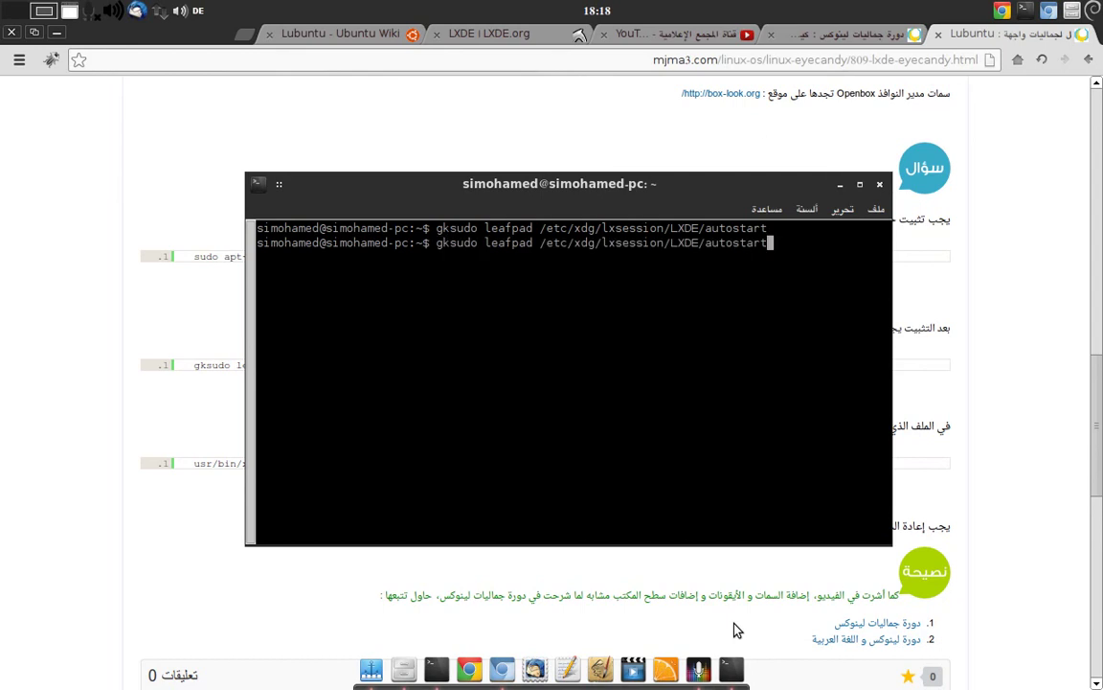
key(Return)
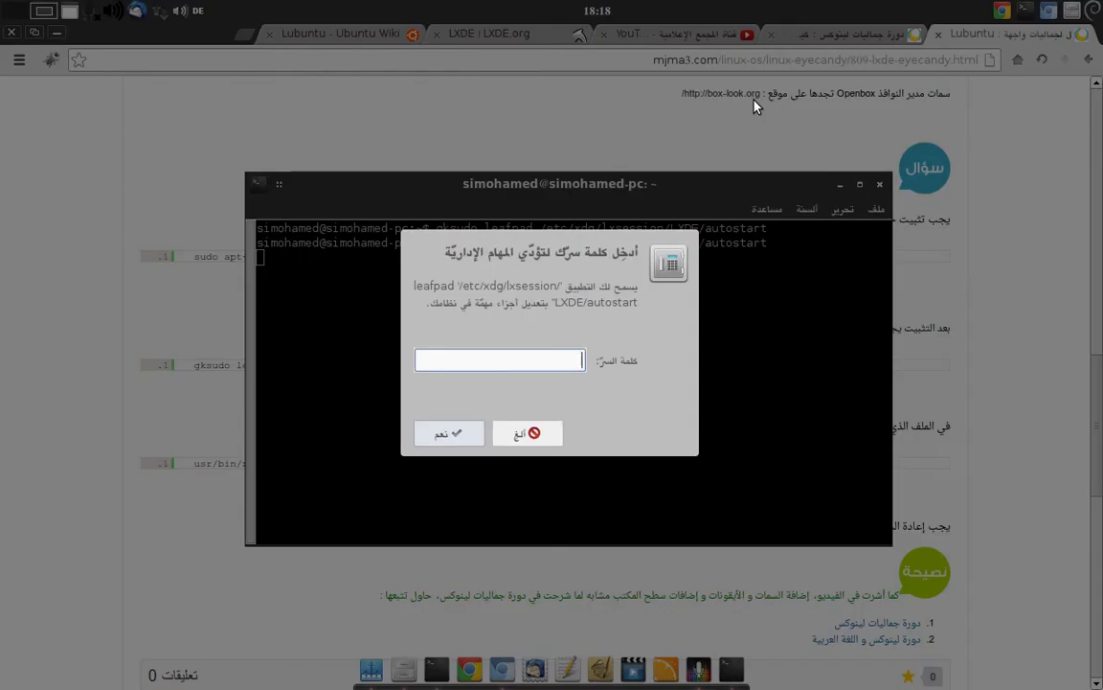
text(*******)
key(Return)
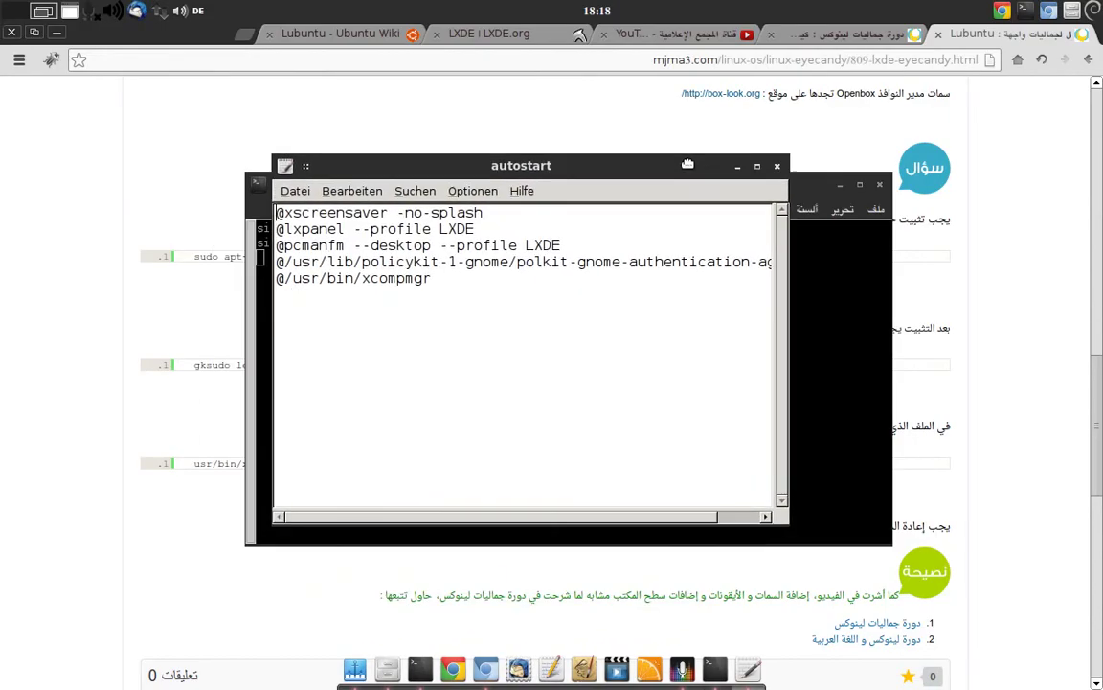
drag(461, 293, 277, 280)
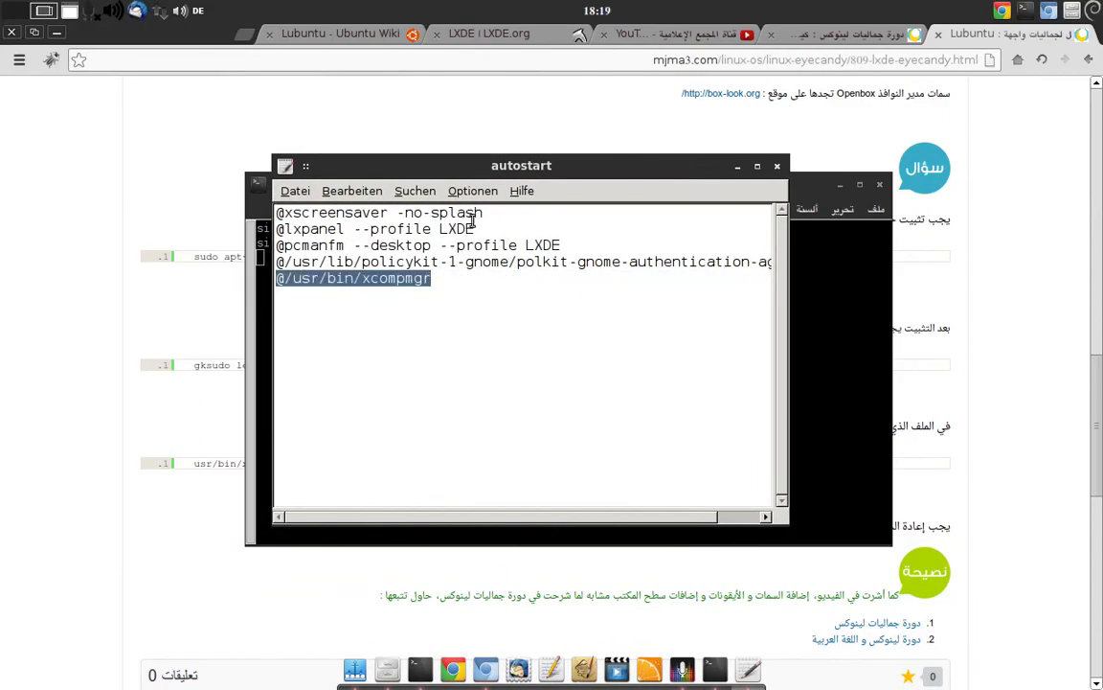
drag(699, 169, 720, 200)
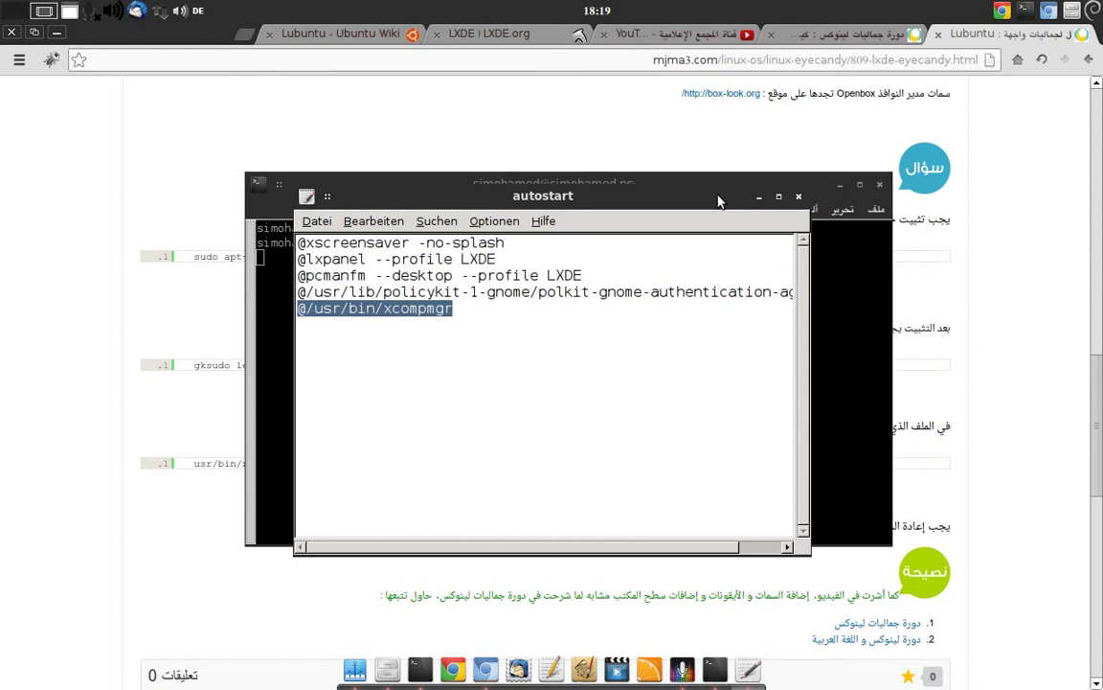
Step: Minimize the autostart editor, terminal and browser windows to reveal the desktop
click(759, 196)
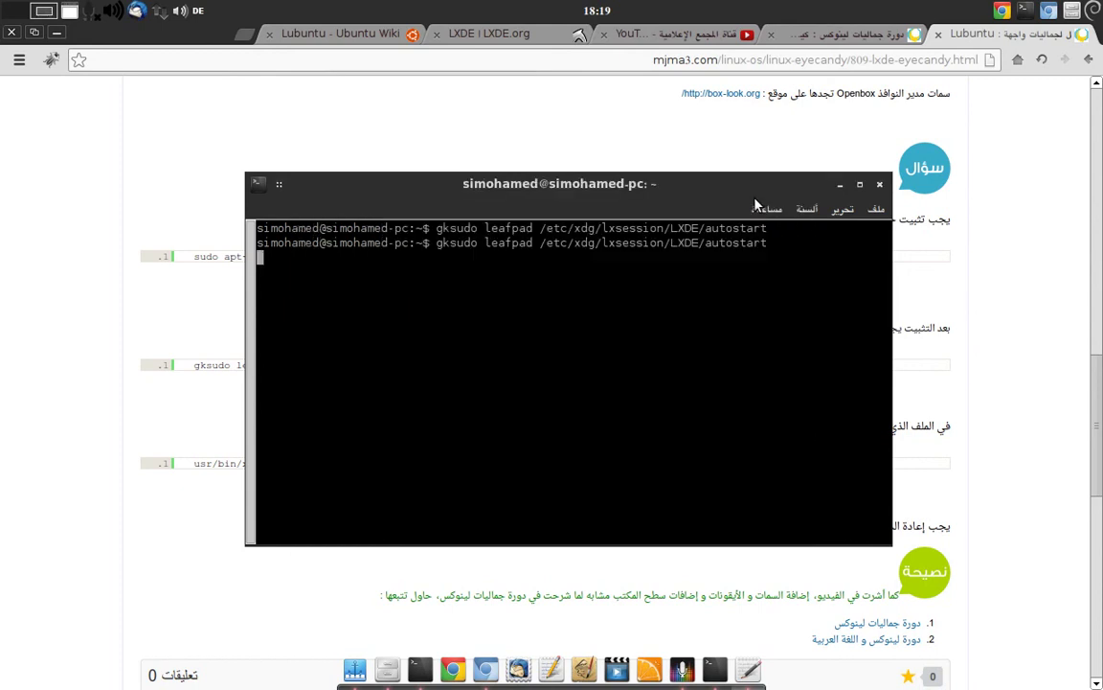
click(839, 184)
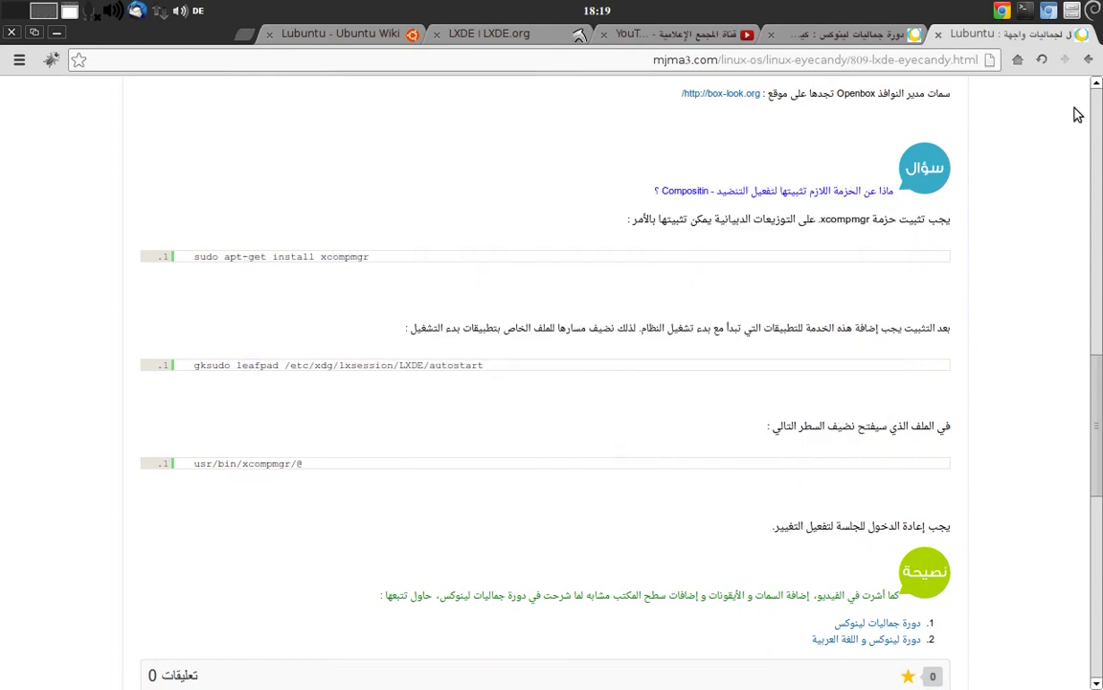
click(58, 34)
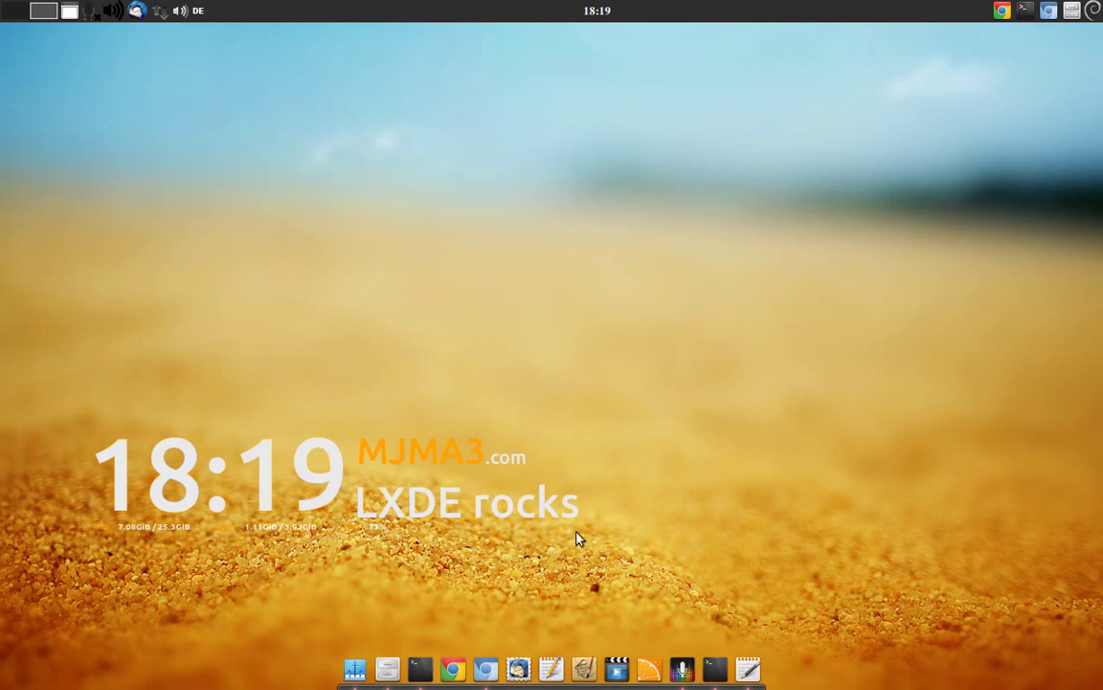
Step: Open the file manager from the dock and show its About information
click(388, 670)
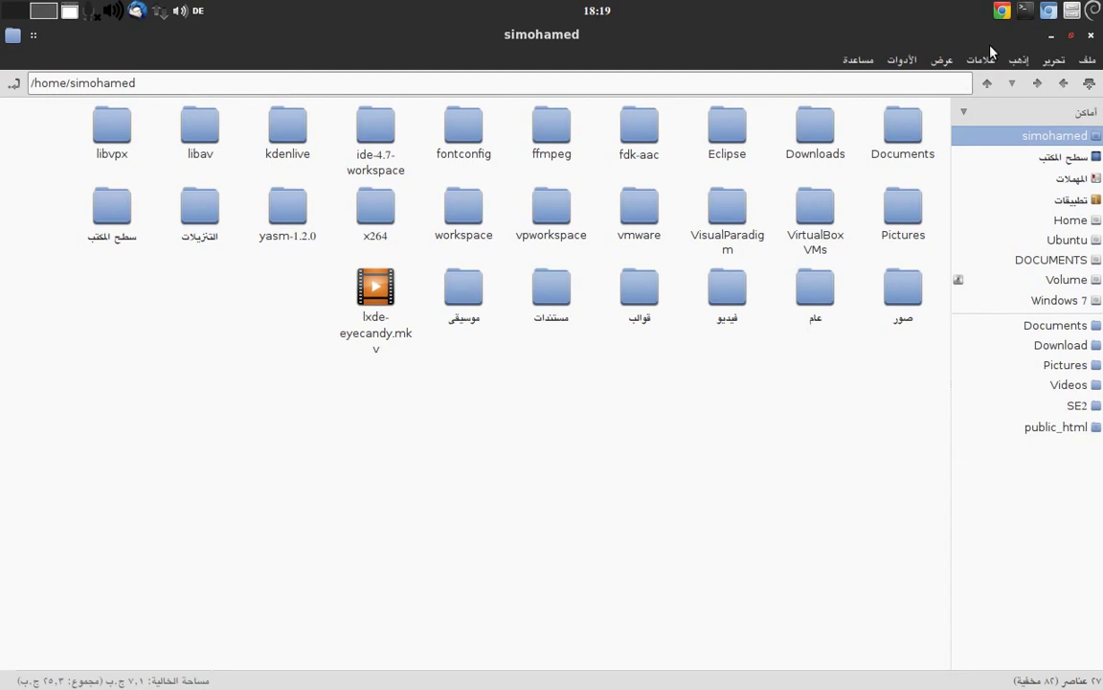
click(860, 59)
click(862, 64)
click(861, 63)
click(859, 82)
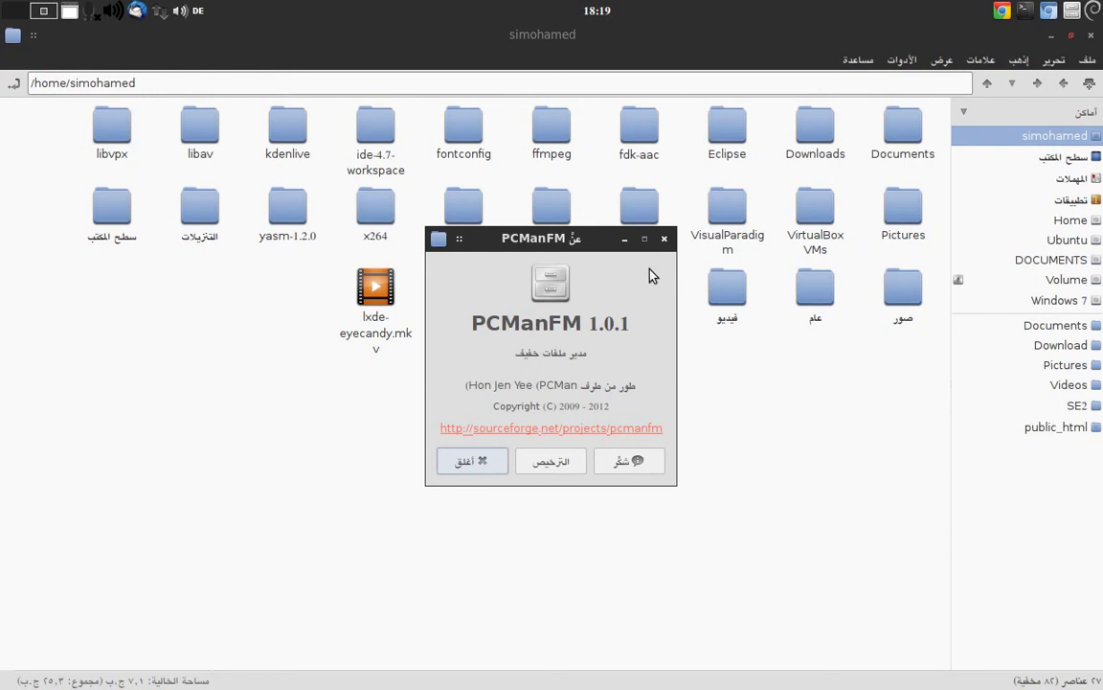
Step: Close the About information and open the file manager's preferences
click(664, 238)
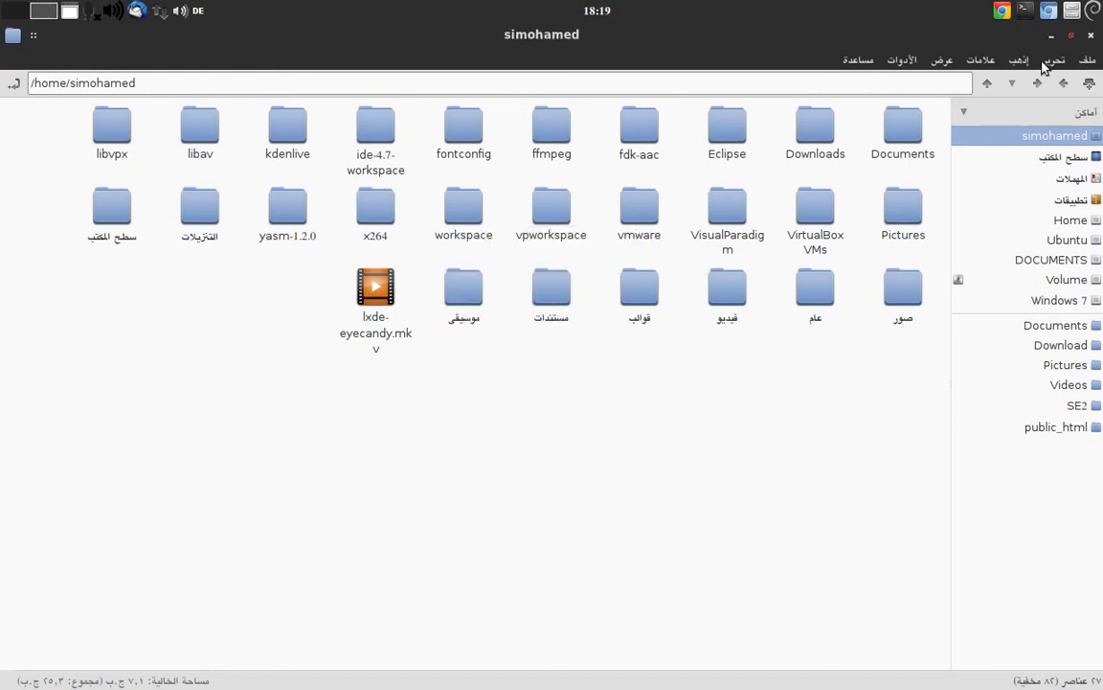
click(1051, 61)
click(938, 280)
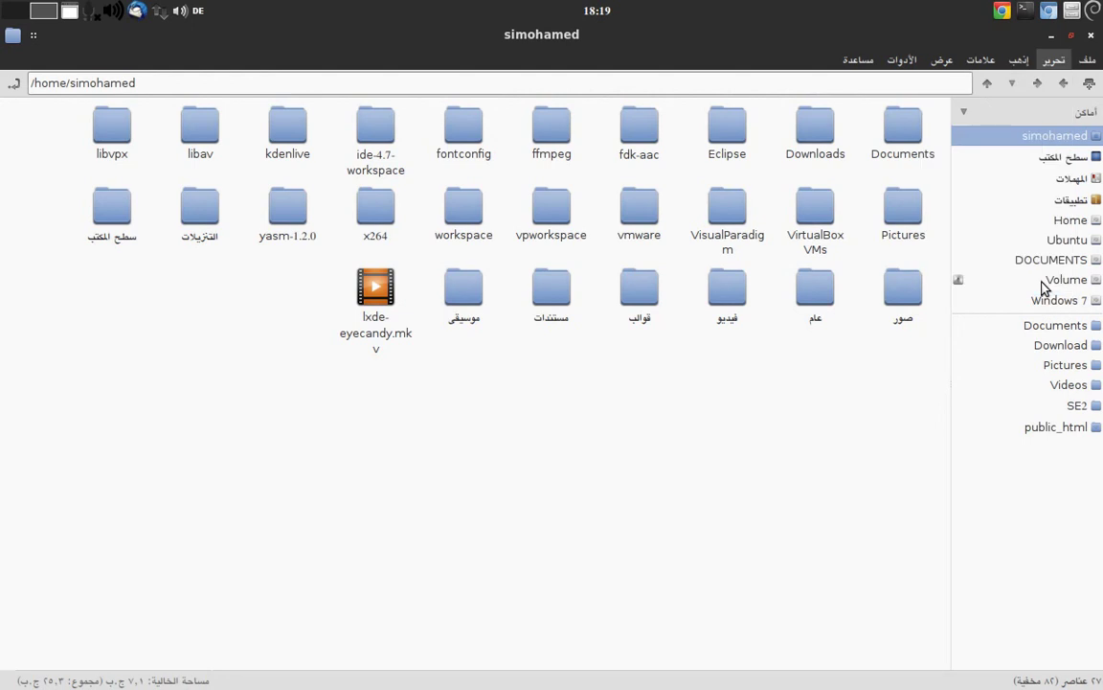
drag(667, 192, 632, 181)
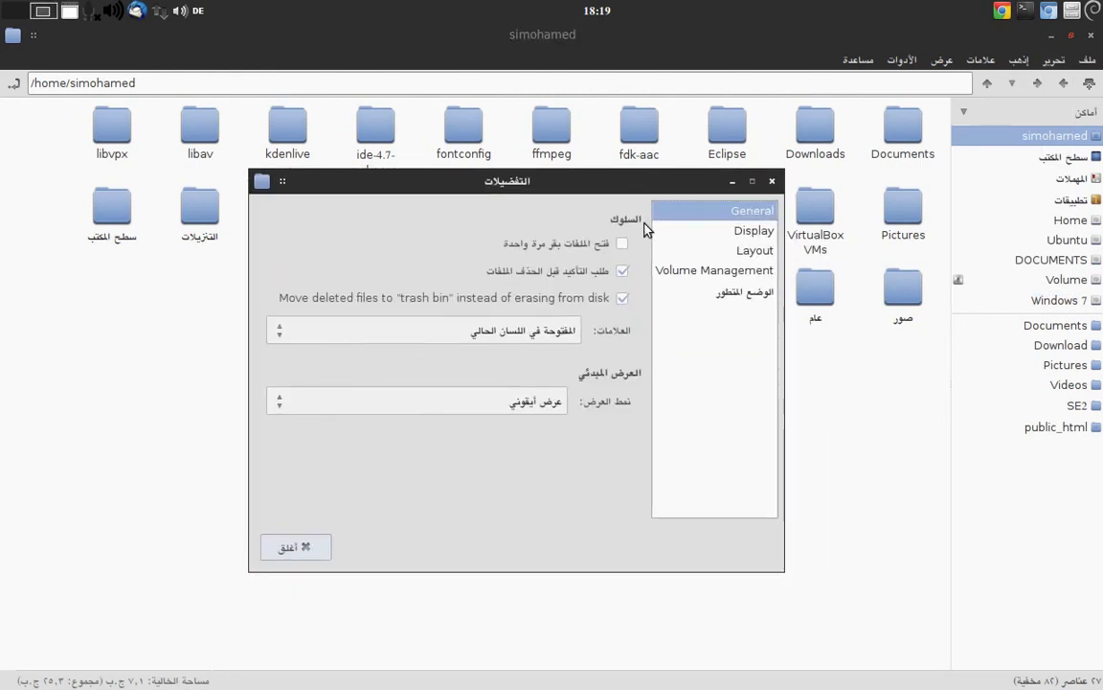
Step: Review the Layout and Display preferences, including the available sidebar icon sizes, and close the preferences without changing anything
click(725, 252)
click(733, 233)
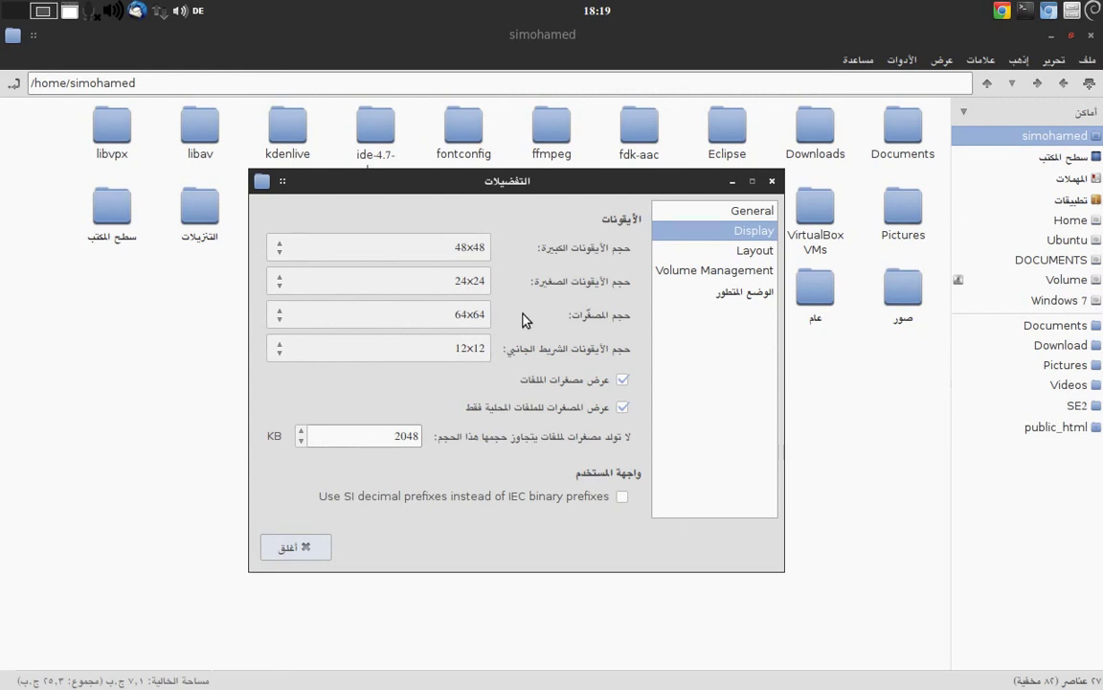
click(452, 351)
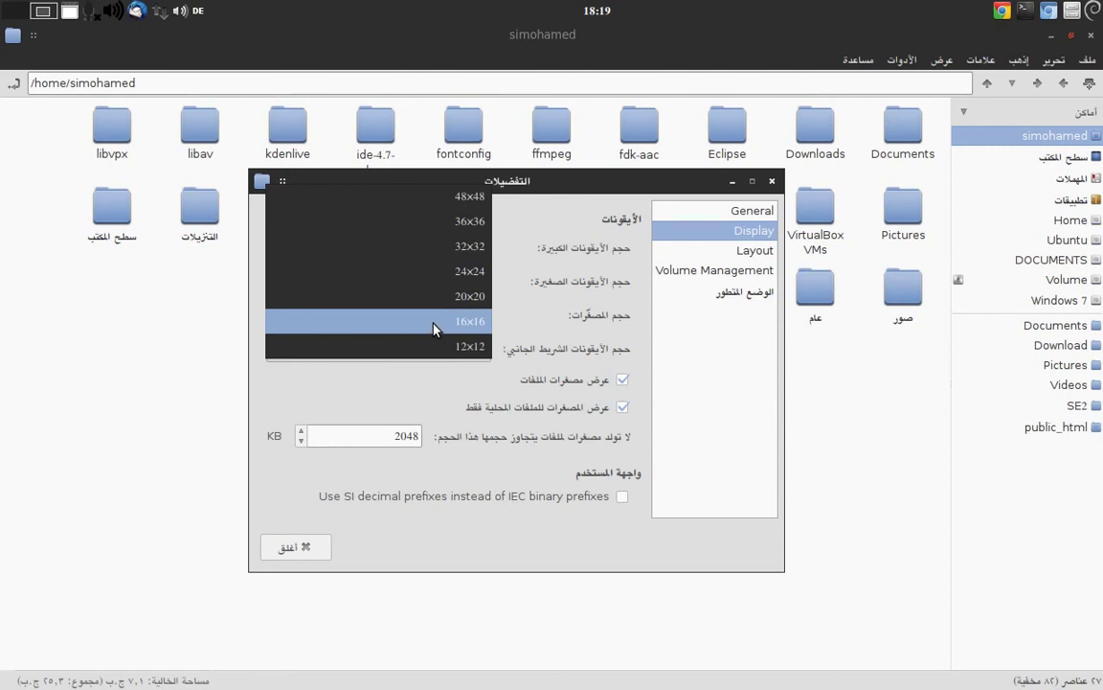
key(Escape)
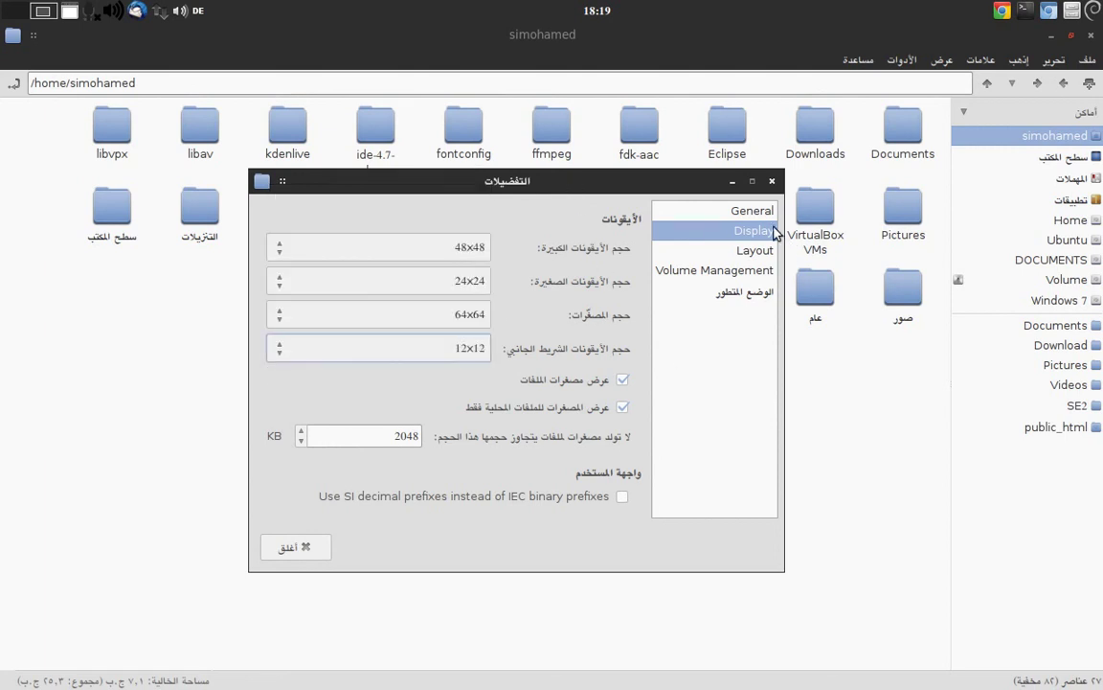
click(772, 181)
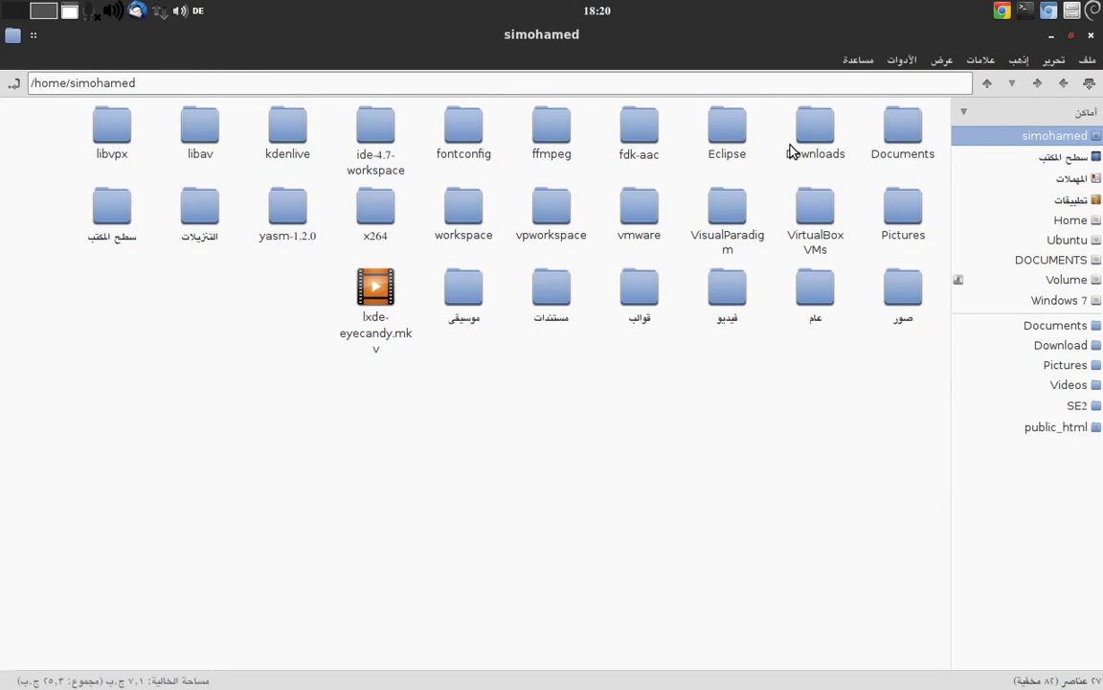
Step: Browse from the Dropbox folder on the Volume drive up to the filesystem root, and close the file manager
click(1030, 279)
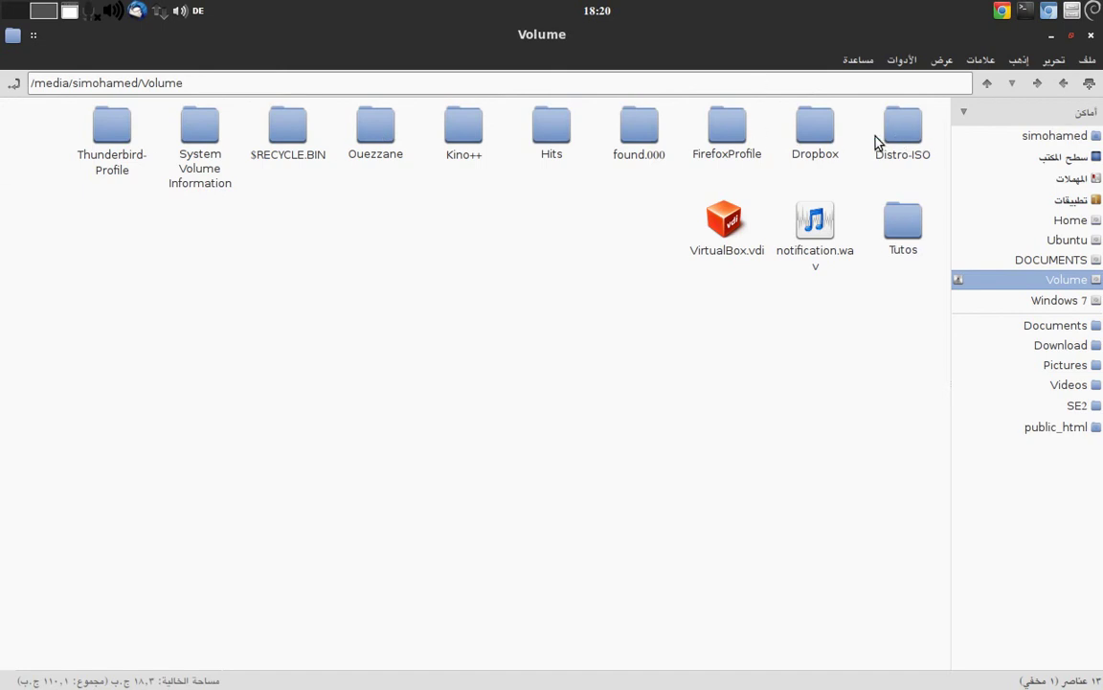
double_click(821, 124)
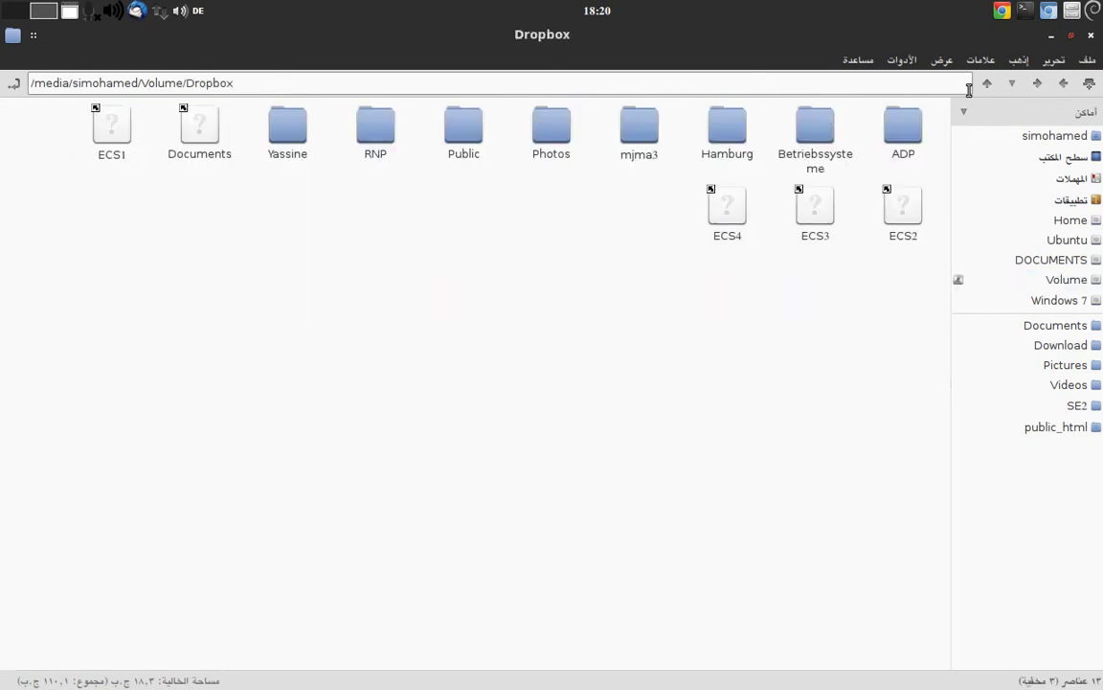
click(987, 84)
click(987, 83)
click(987, 83)
click(988, 84)
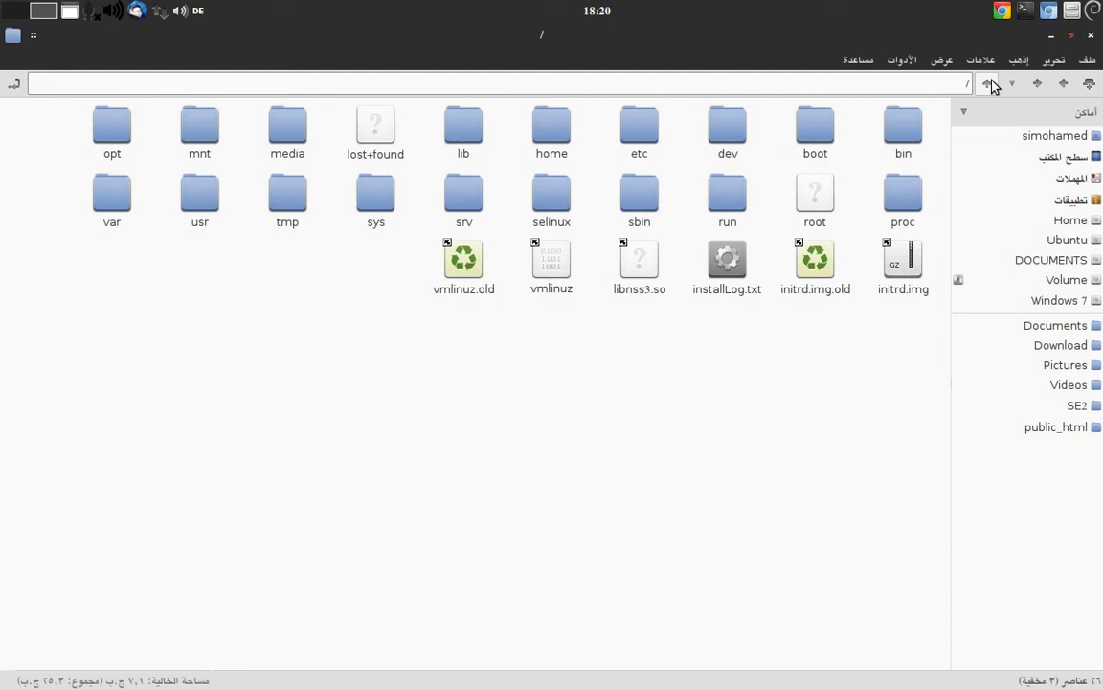
click(1091, 36)
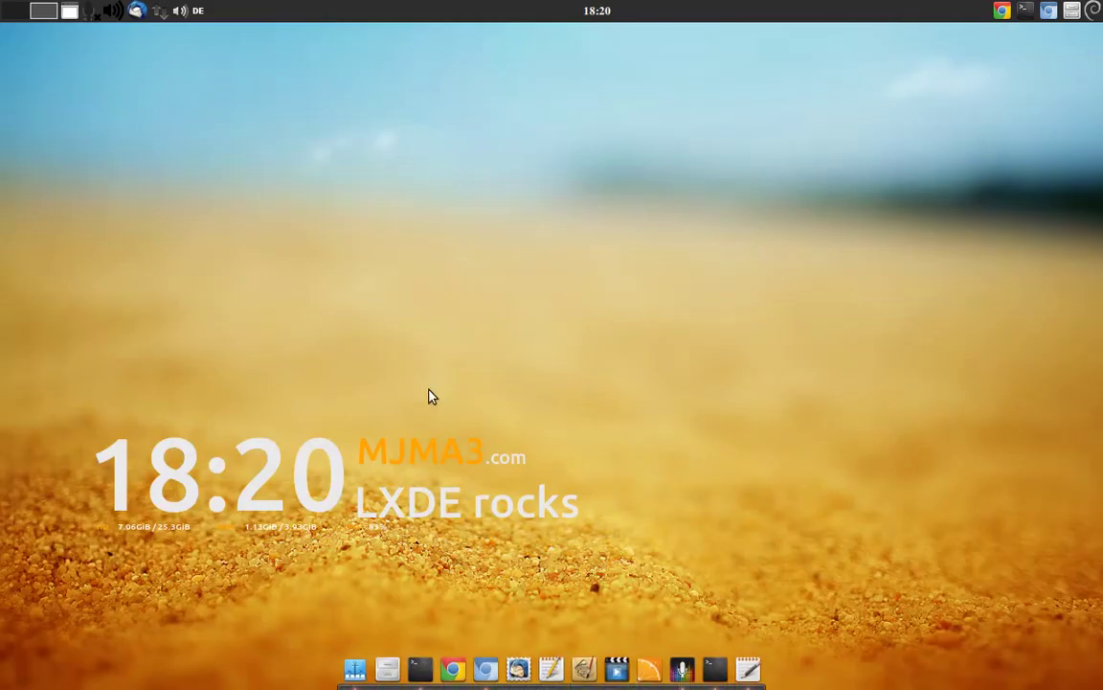